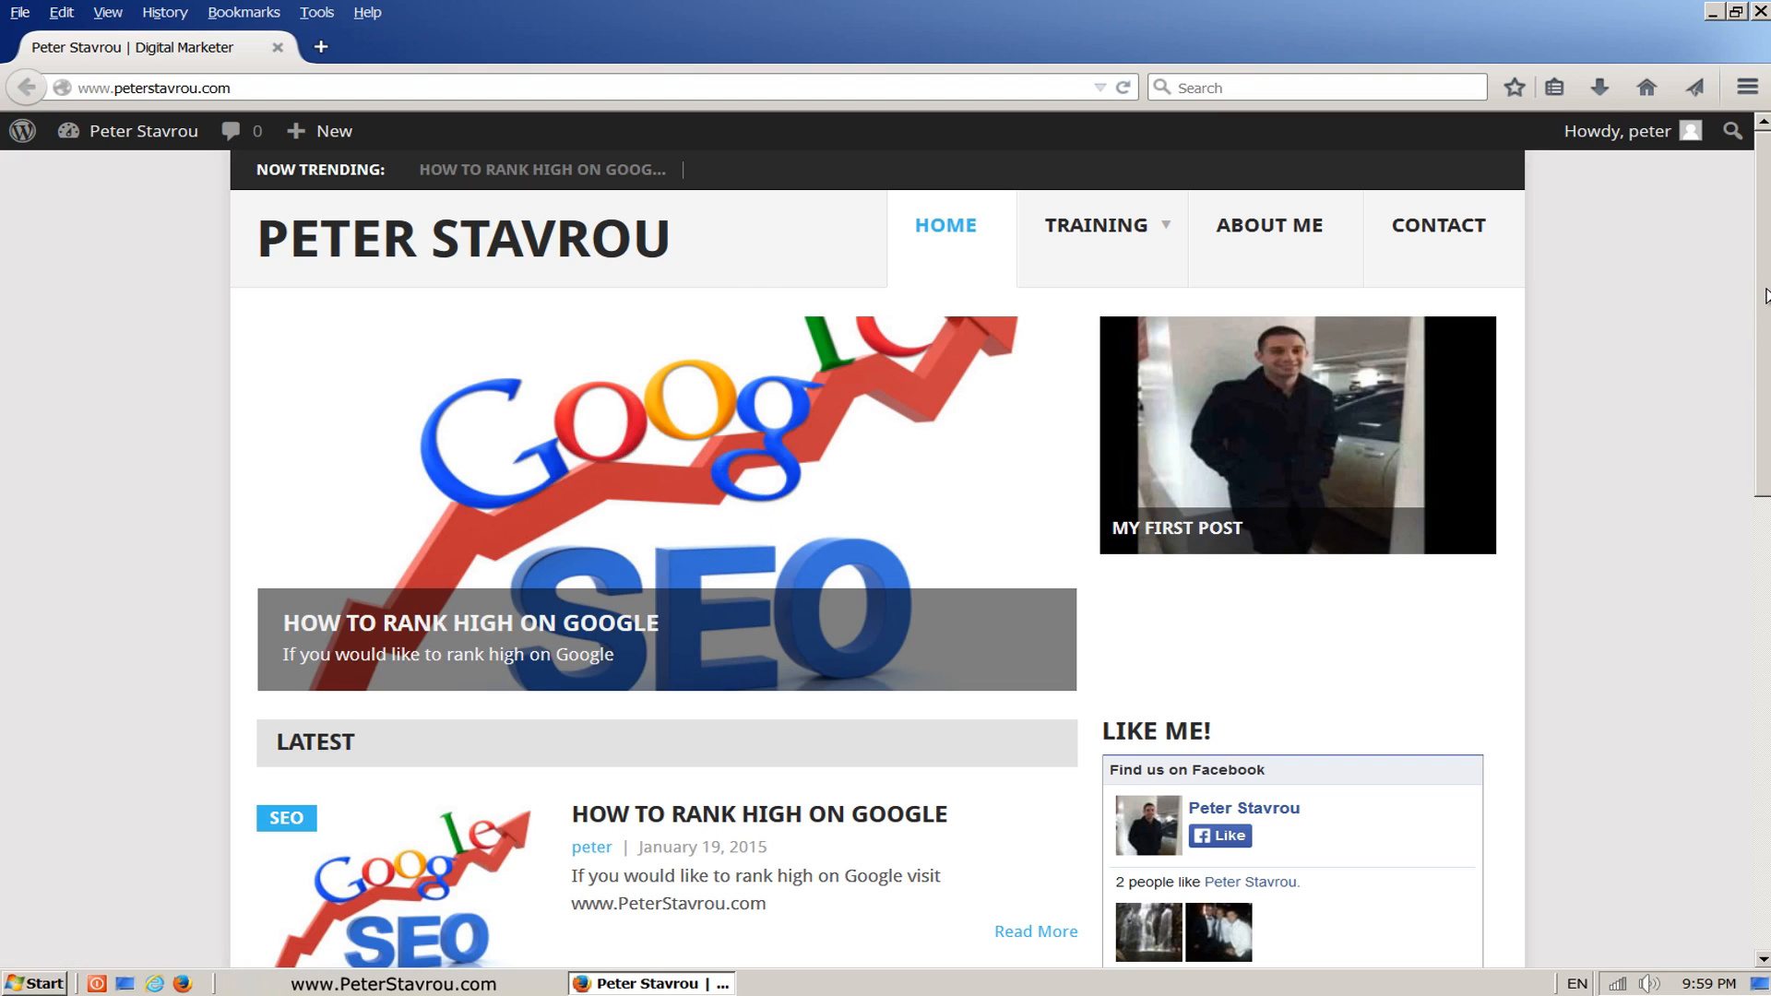
Step: Look over the homepage down to its footer, and open the theme's options in the WordPress dashboard
{"action": "scroll", "coordinate": [1720, 395], "scroll_direction": "down", "scroll_amount": 6}
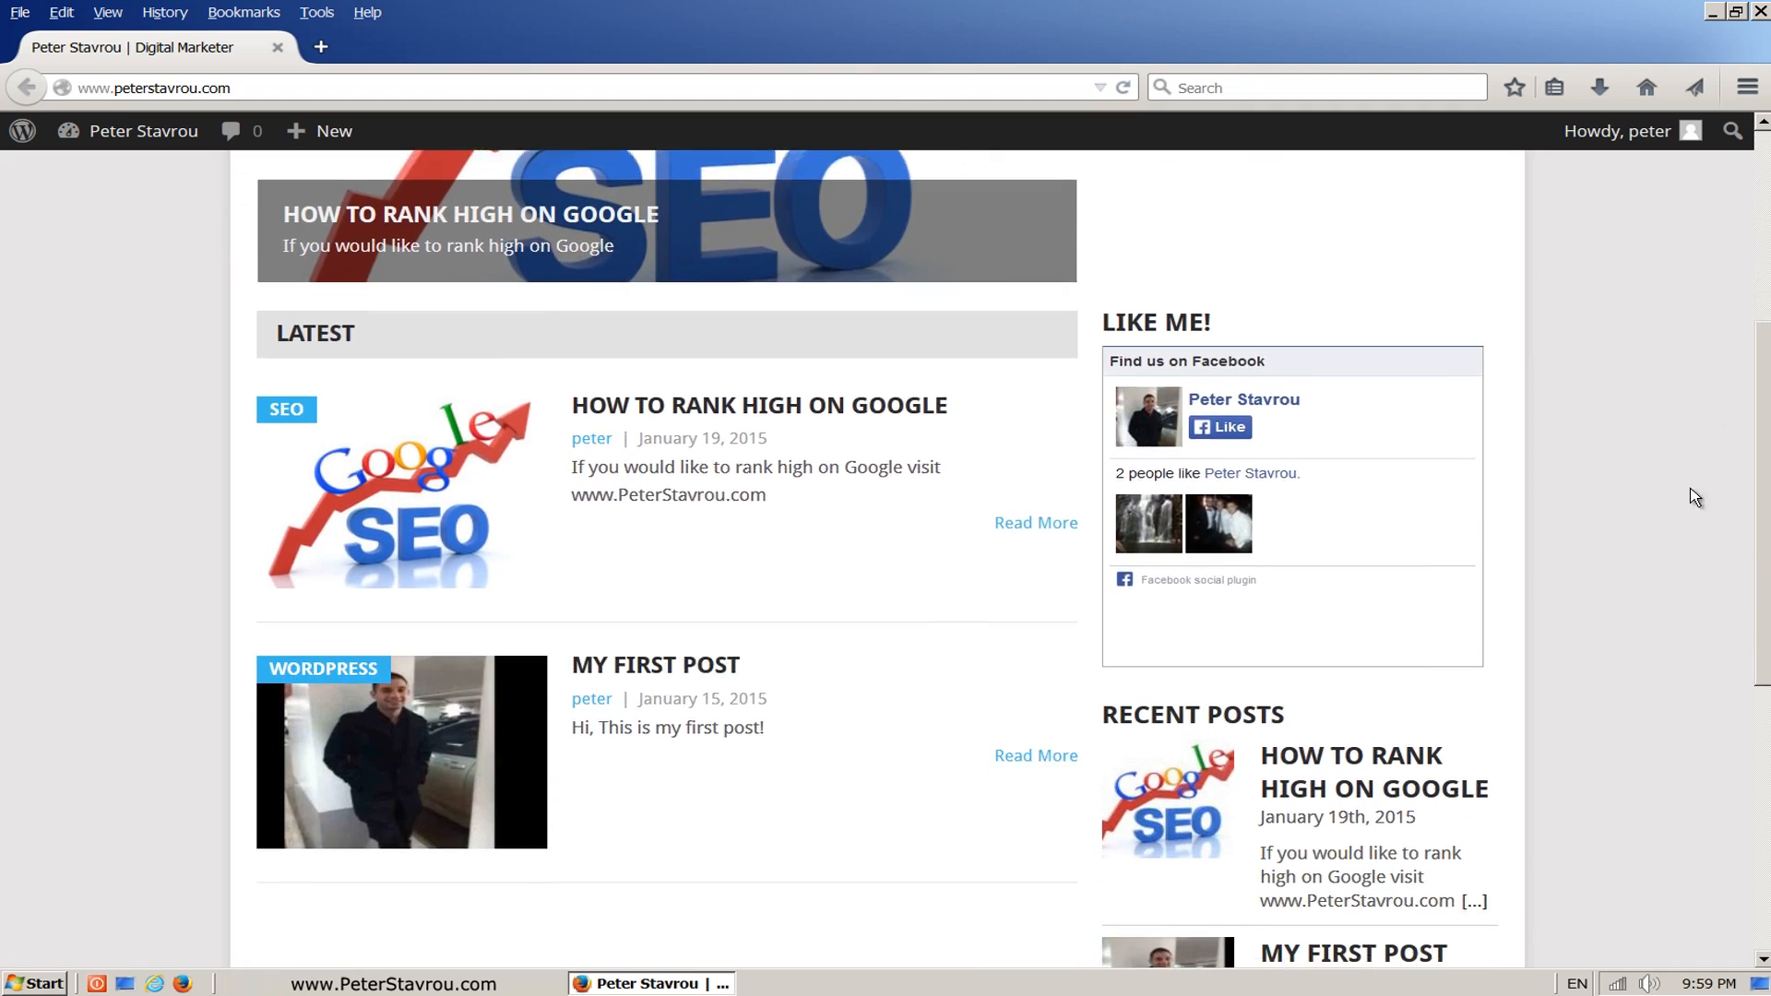
{"action": "scroll", "coordinate": [1692, 566], "scroll_direction": "down", "scroll_amount": 5}
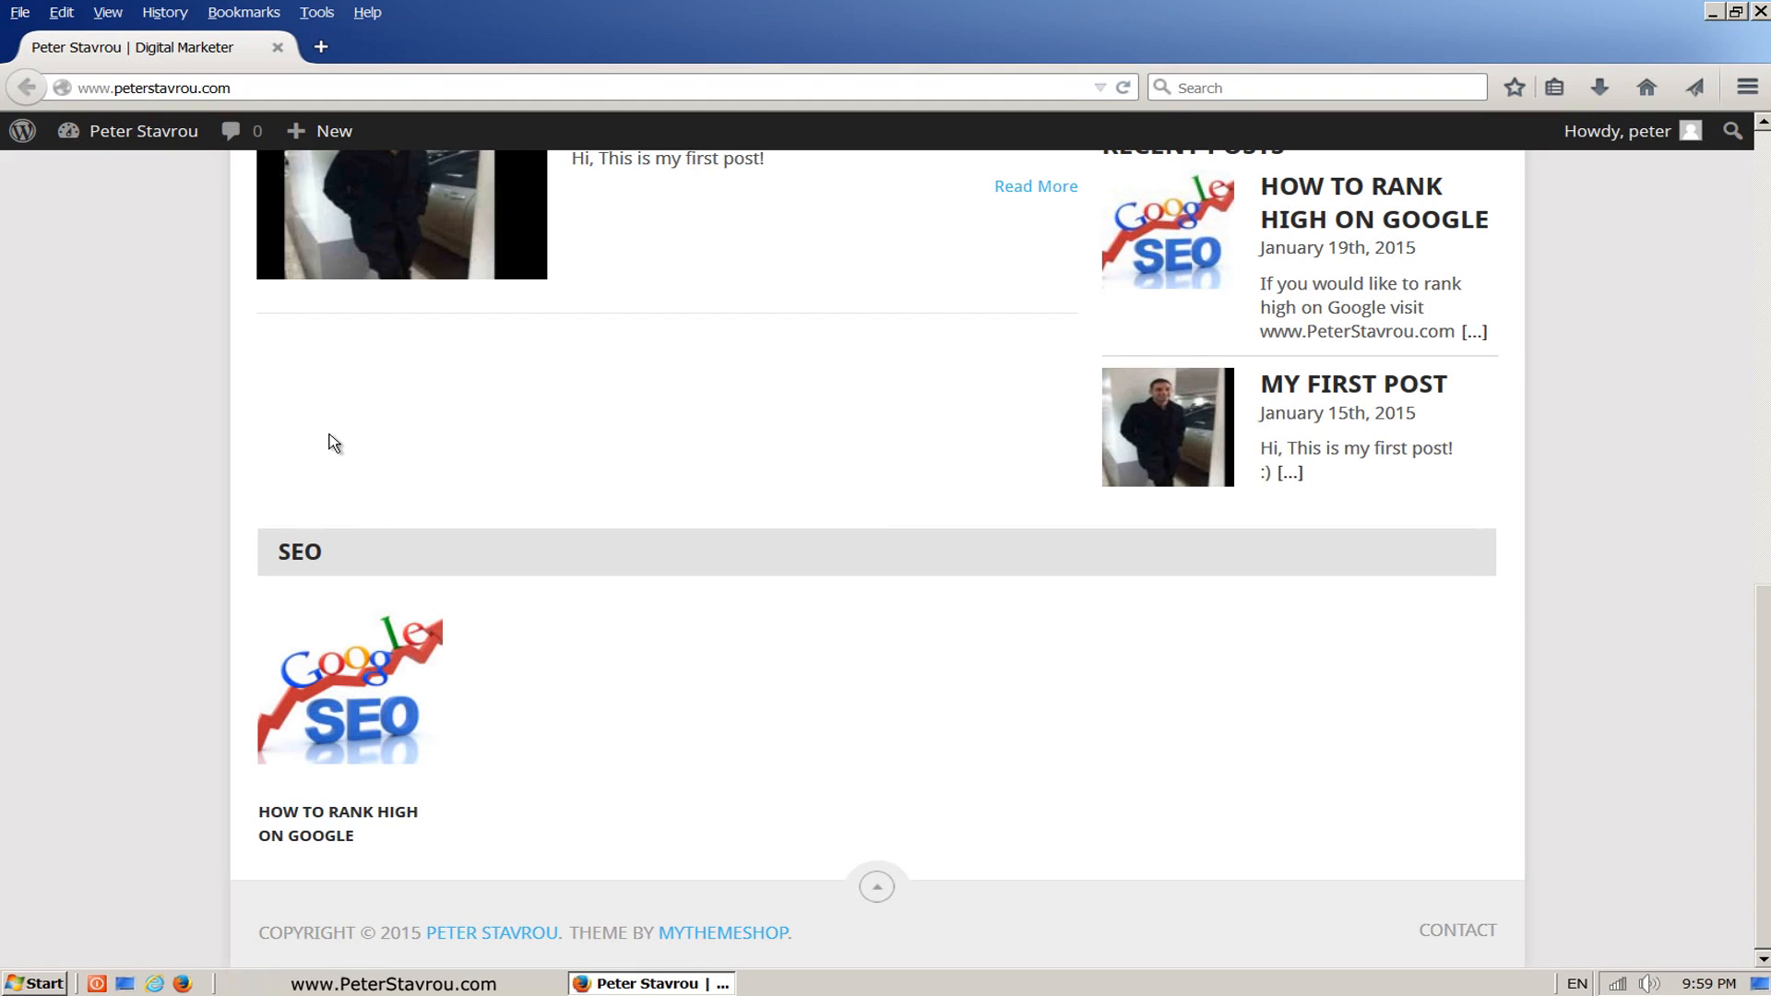
{"action": "left_click", "coordinate": [156, 148]}
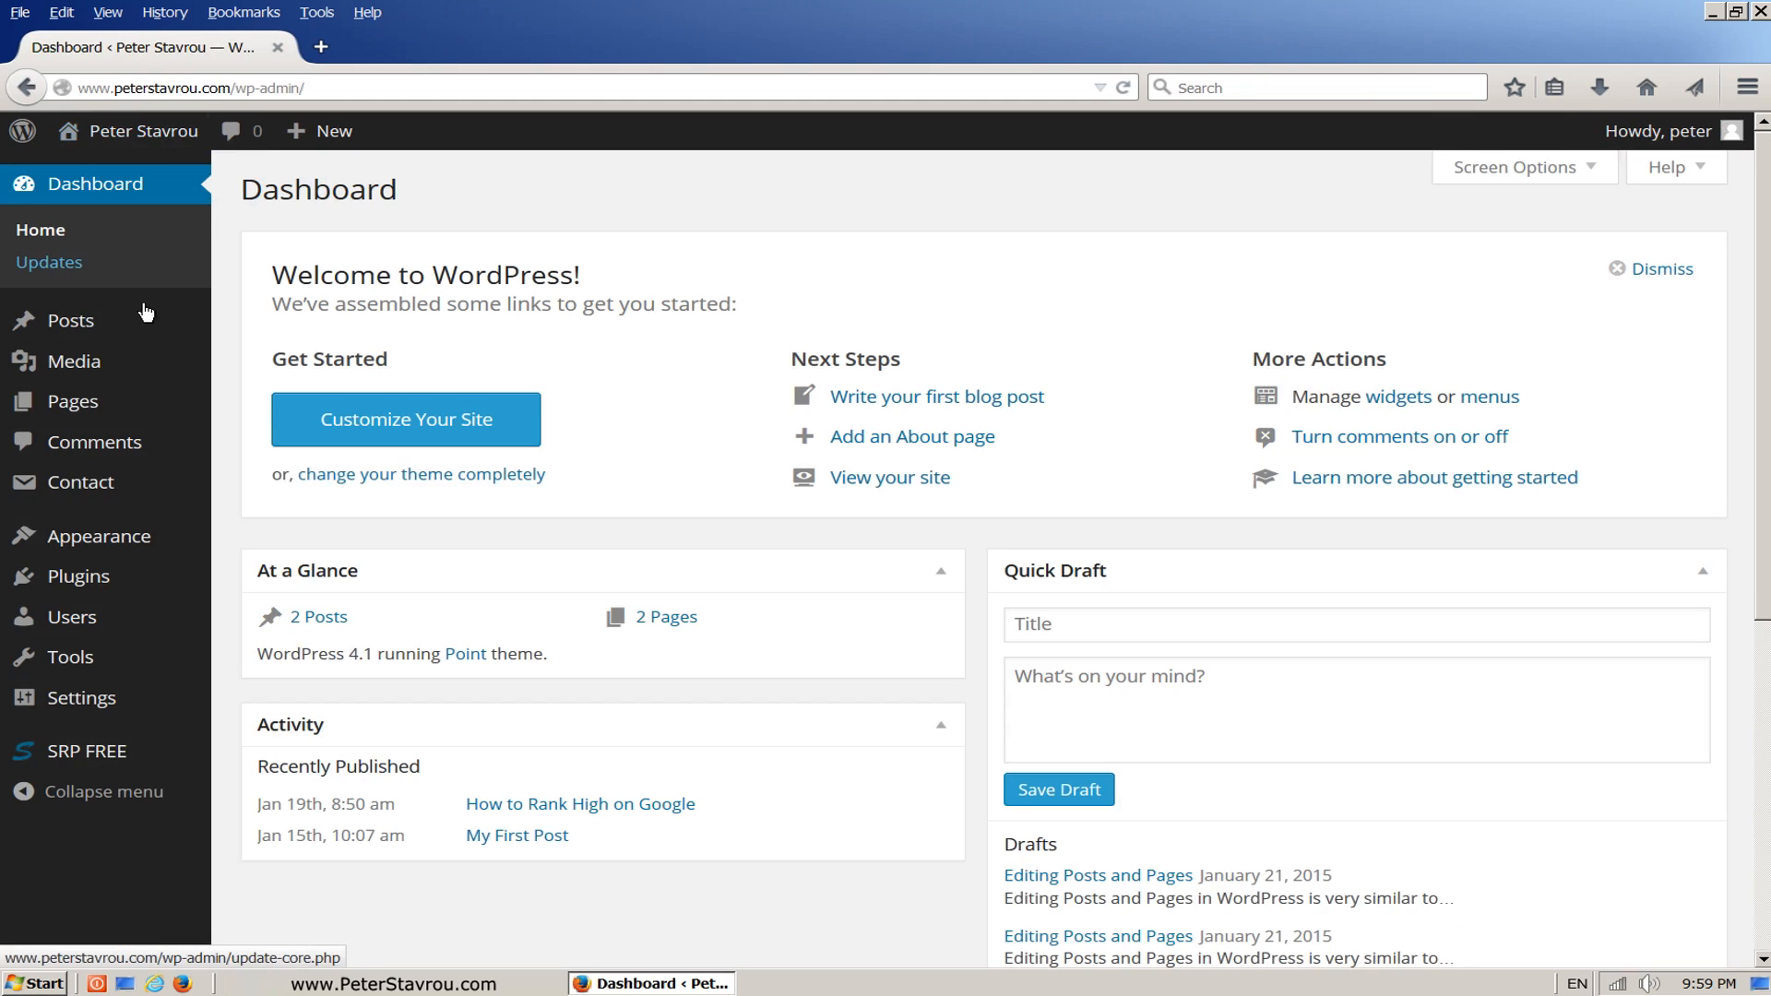
{"action": "mouse_move", "coordinate": [107, 544]}
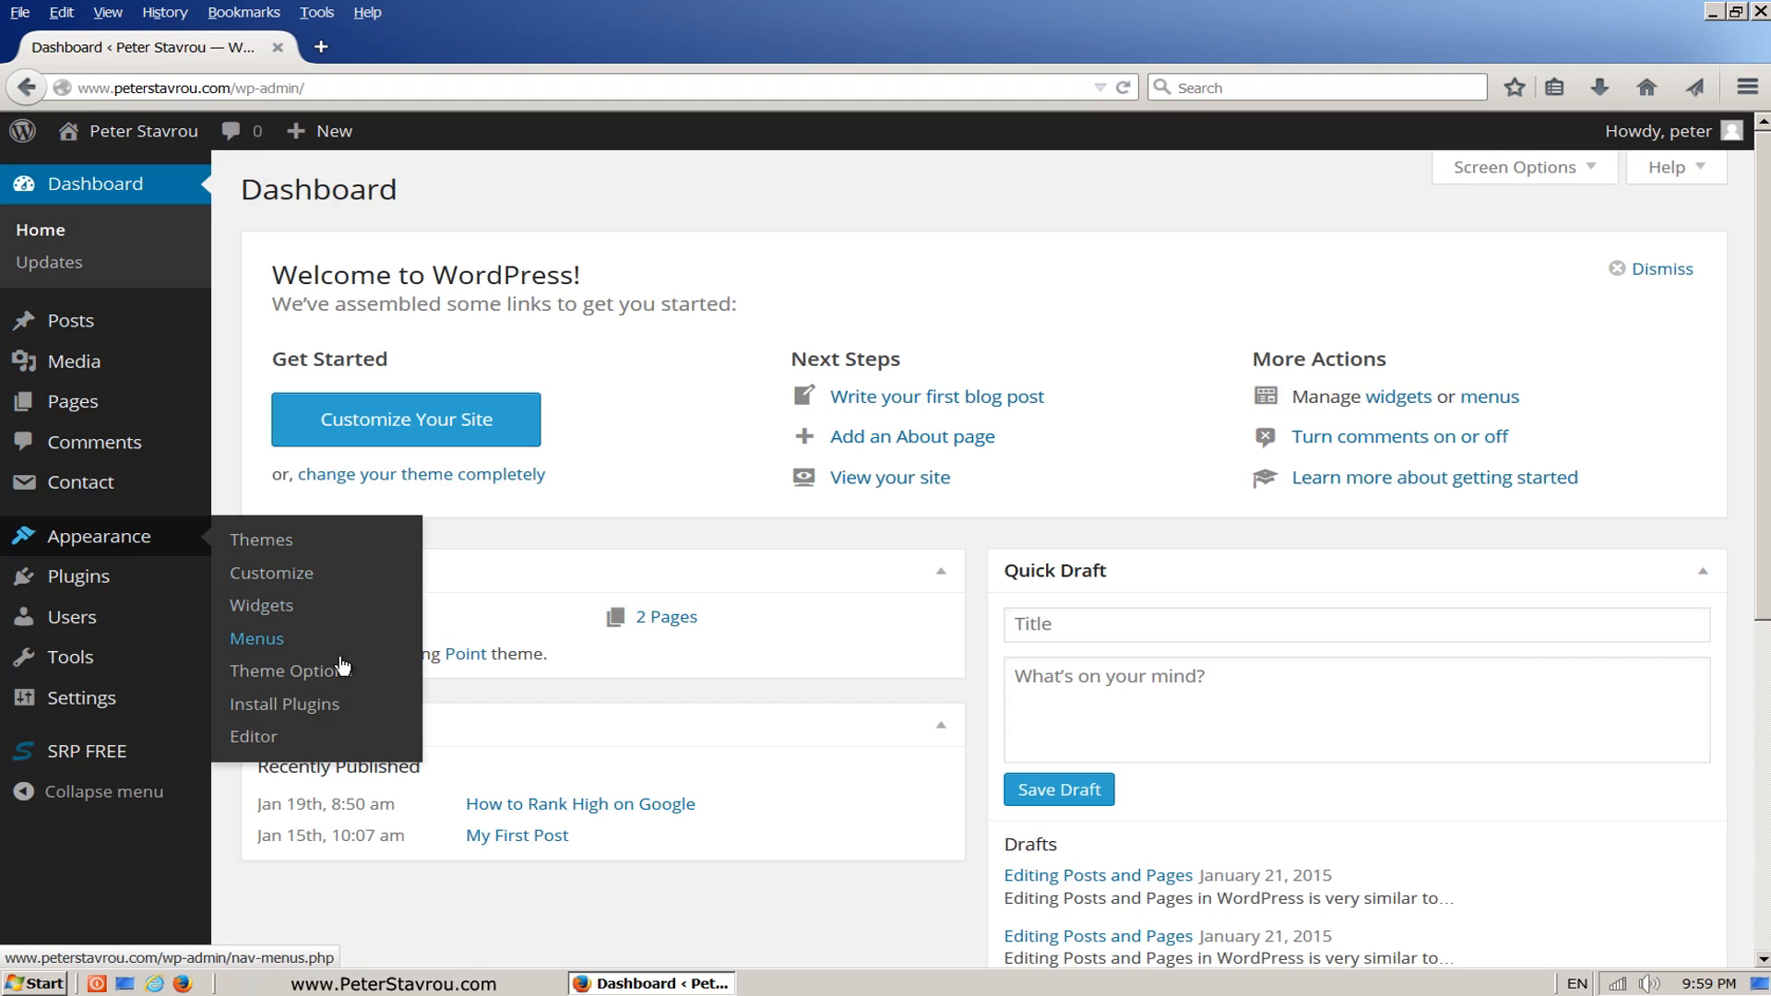
{"action": "left_click", "coordinate": [372, 683]}
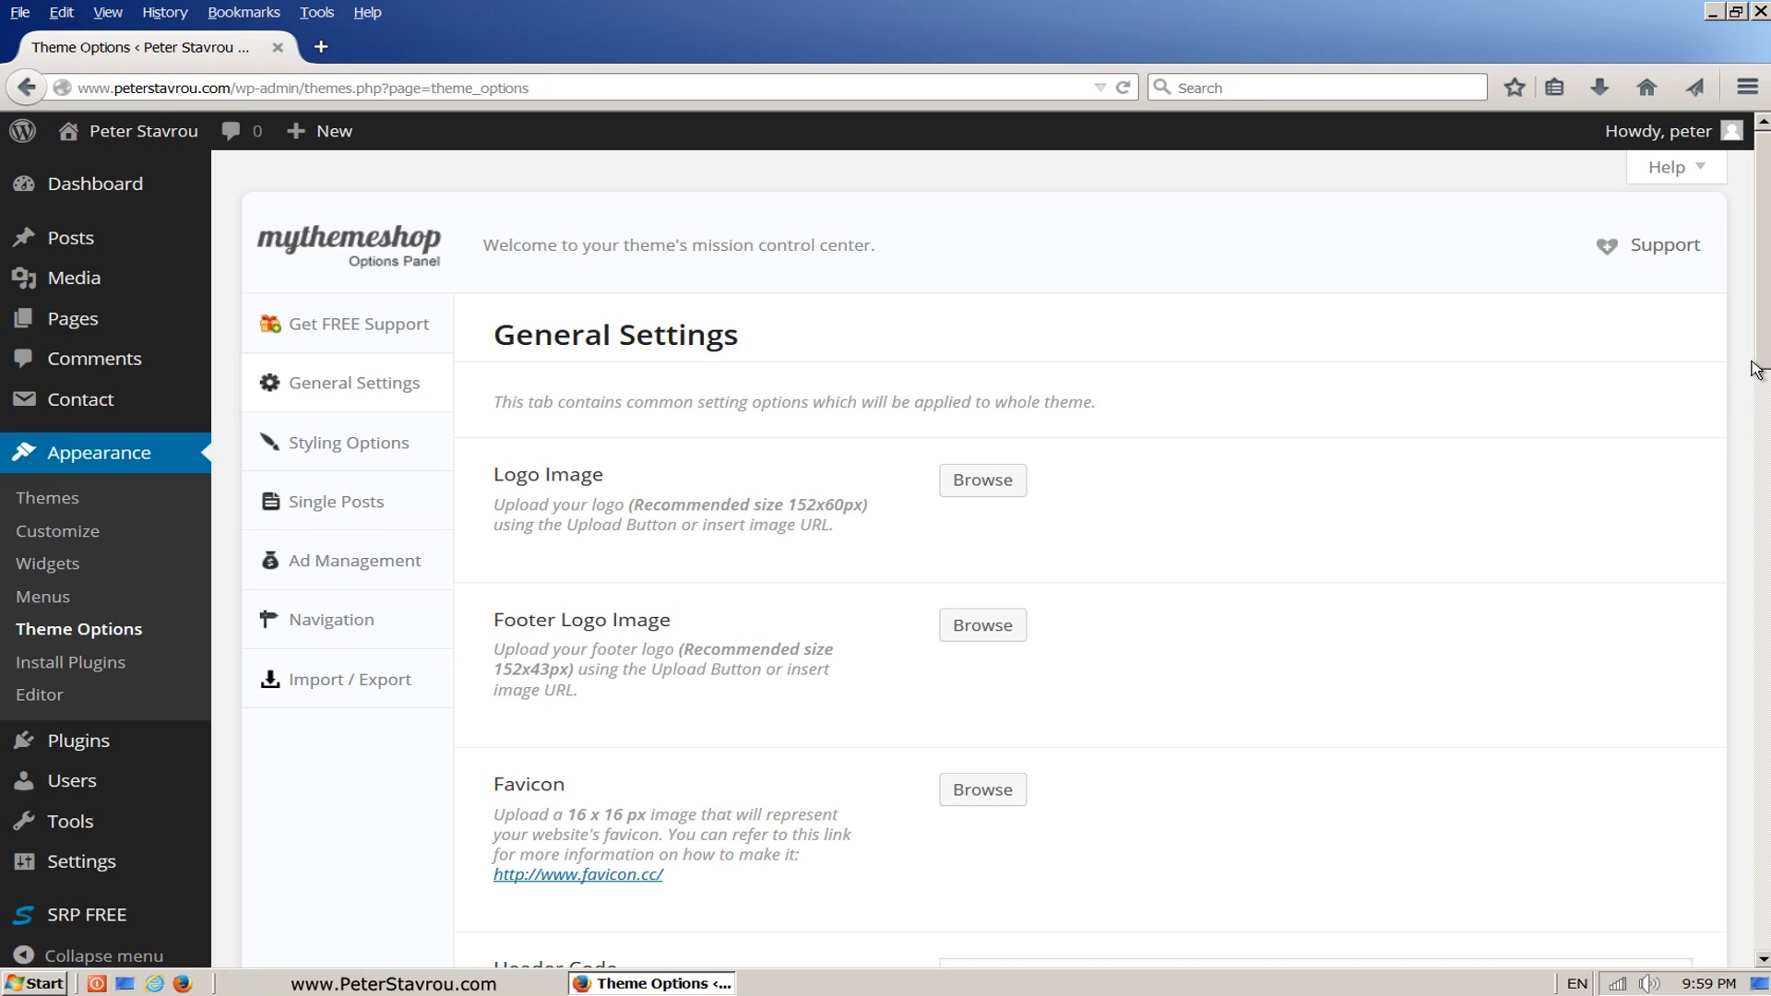
Step: Disable the Trending section in the theme's general settings and open the site's homepage in a separate browser tab
{"action": "left_click_drag", "start_coordinate": [1755, 372], "coordinate": [1721, 684]}
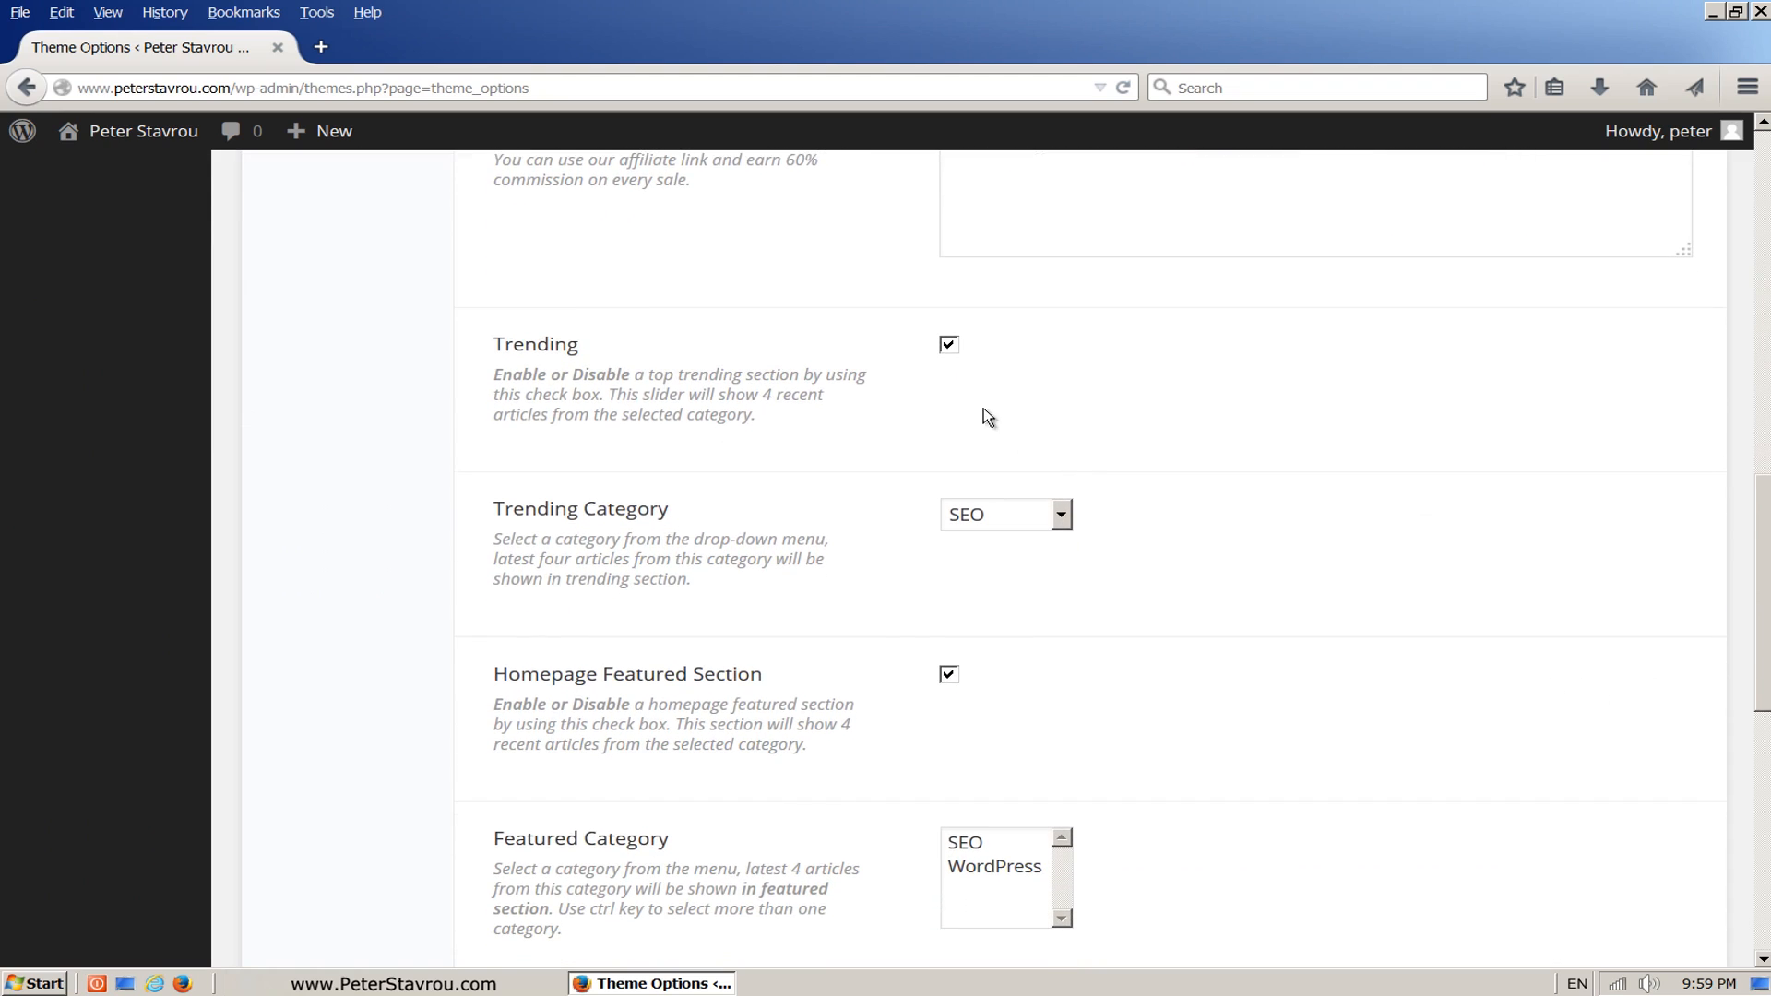
{"action": "left_click", "coordinate": [948, 346]}
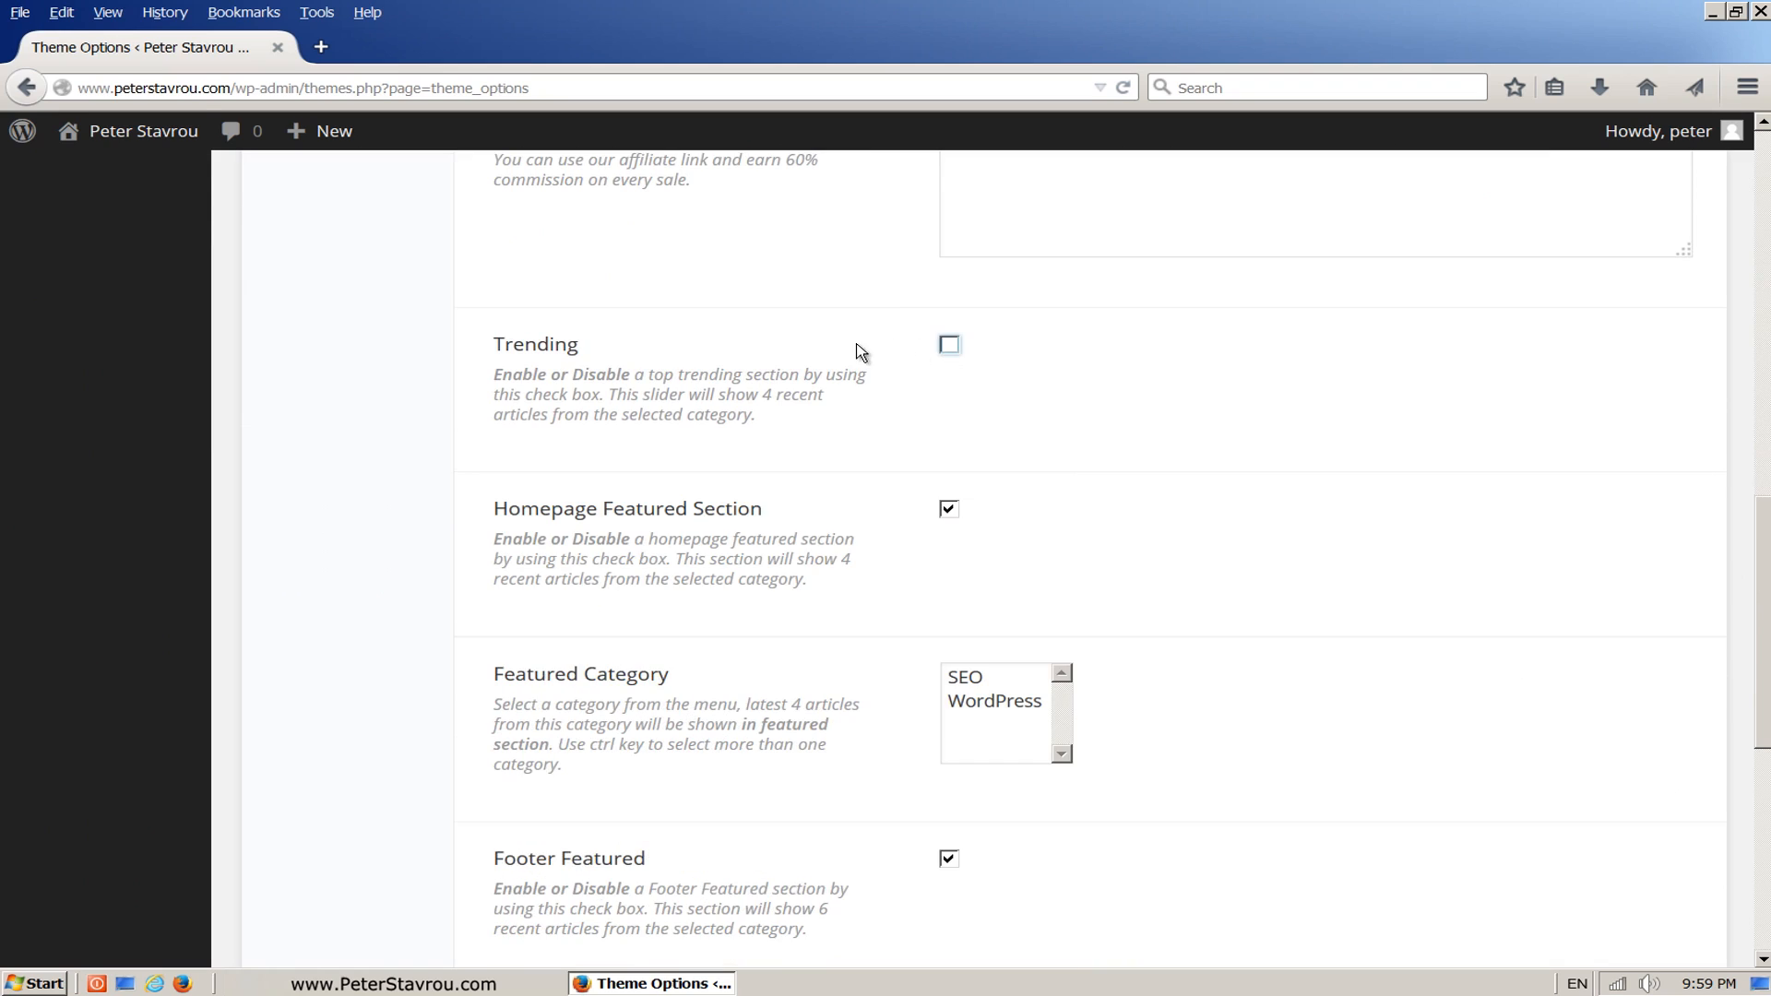
{"action": "middle_click", "coordinate": [143, 131]}
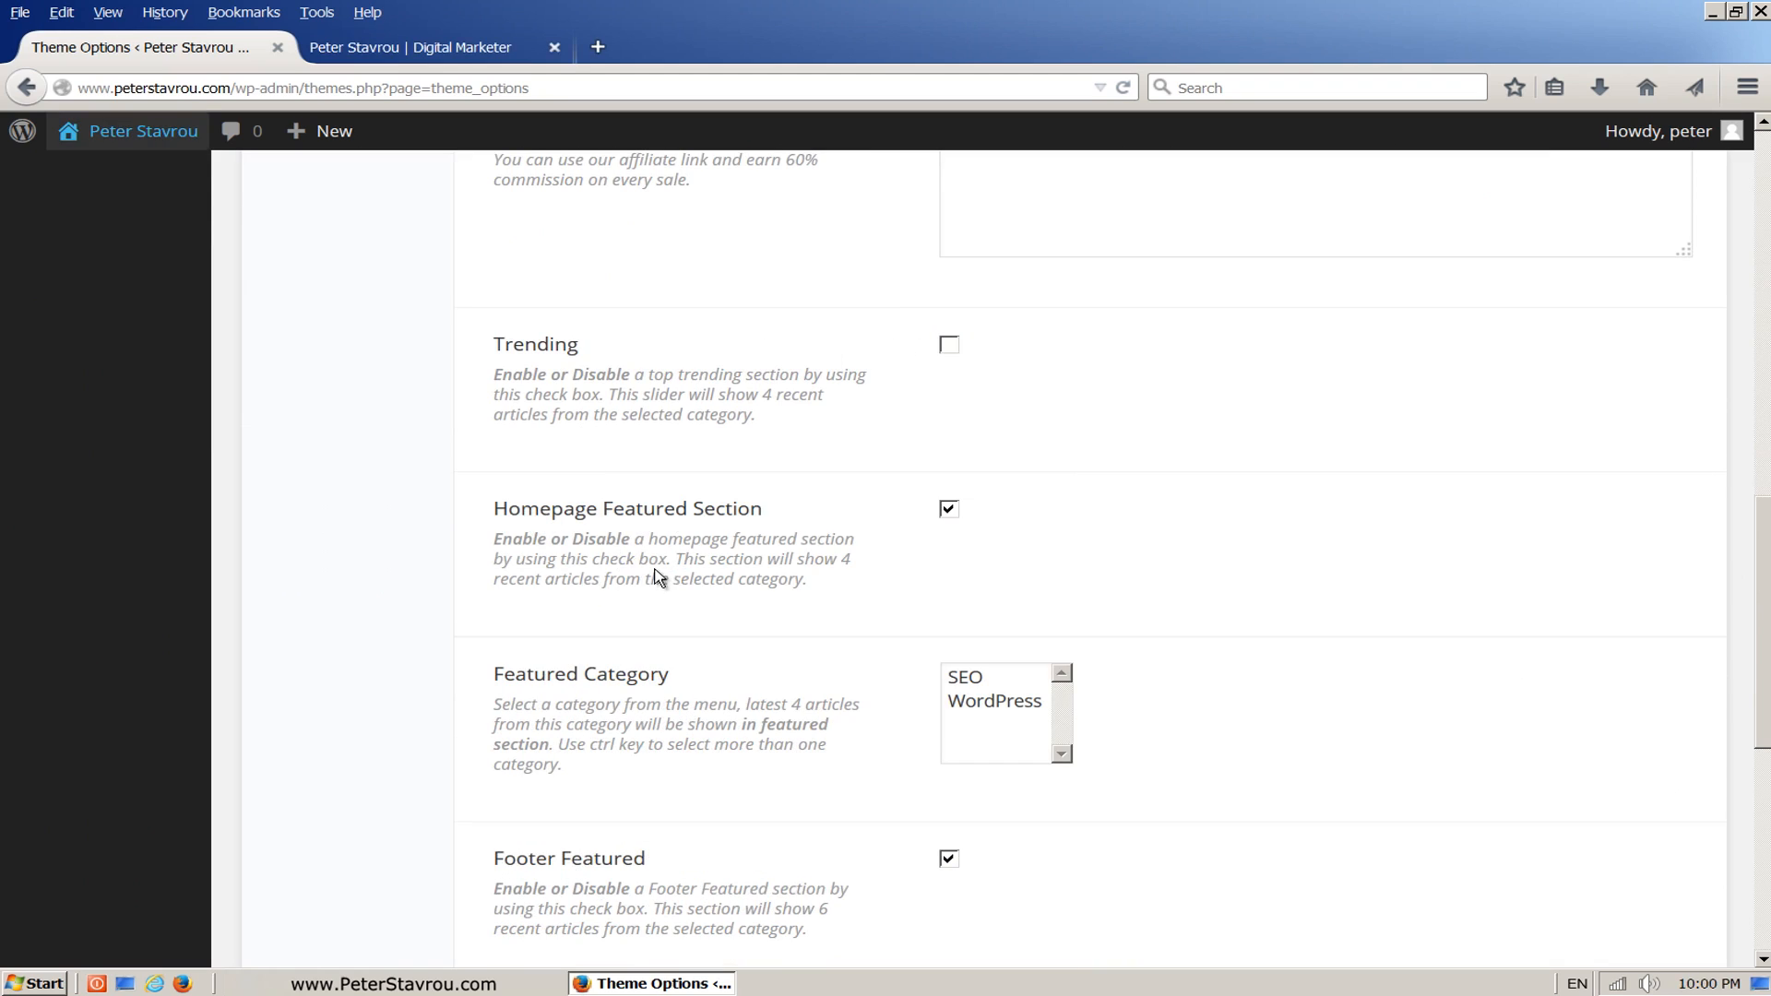
Step: Disable the Homepage Featured Section in the theme's options and compare it with the featured posts area on the homepage
{"action": "left_click", "coordinate": [952, 522]}
{"action": "left_click", "coordinate": [952, 522]}
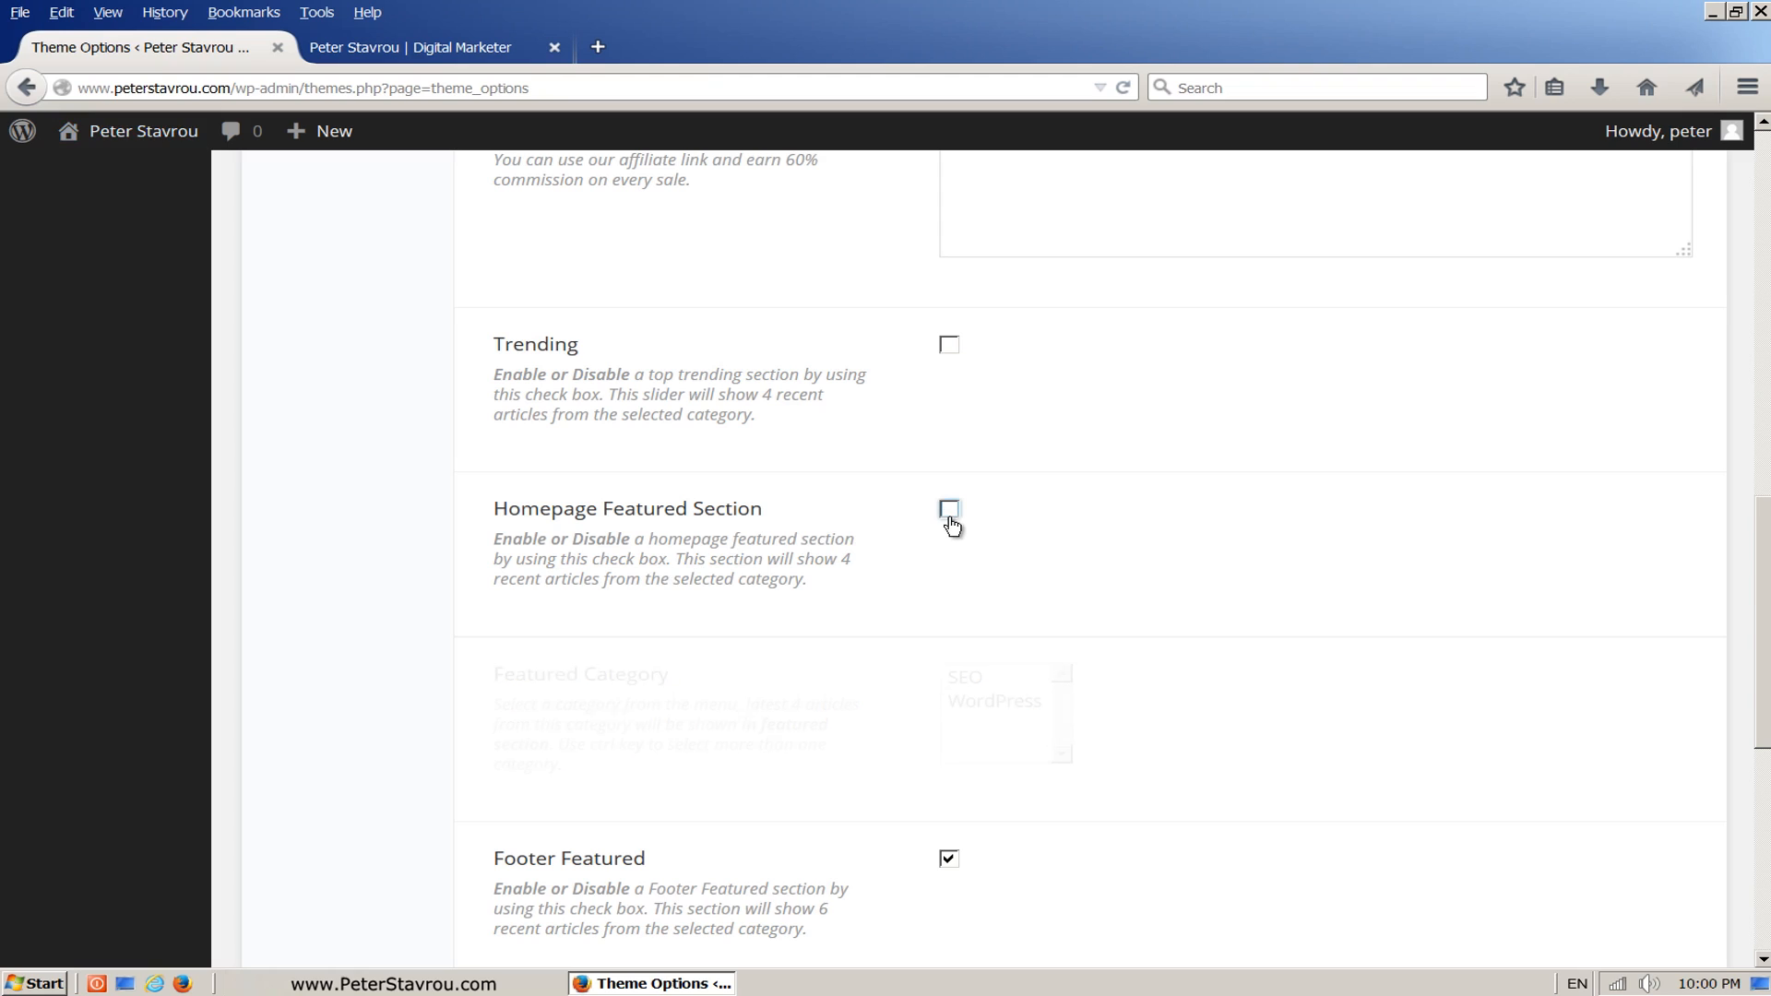
{"action": "left_click", "coordinate": [487, 58]}
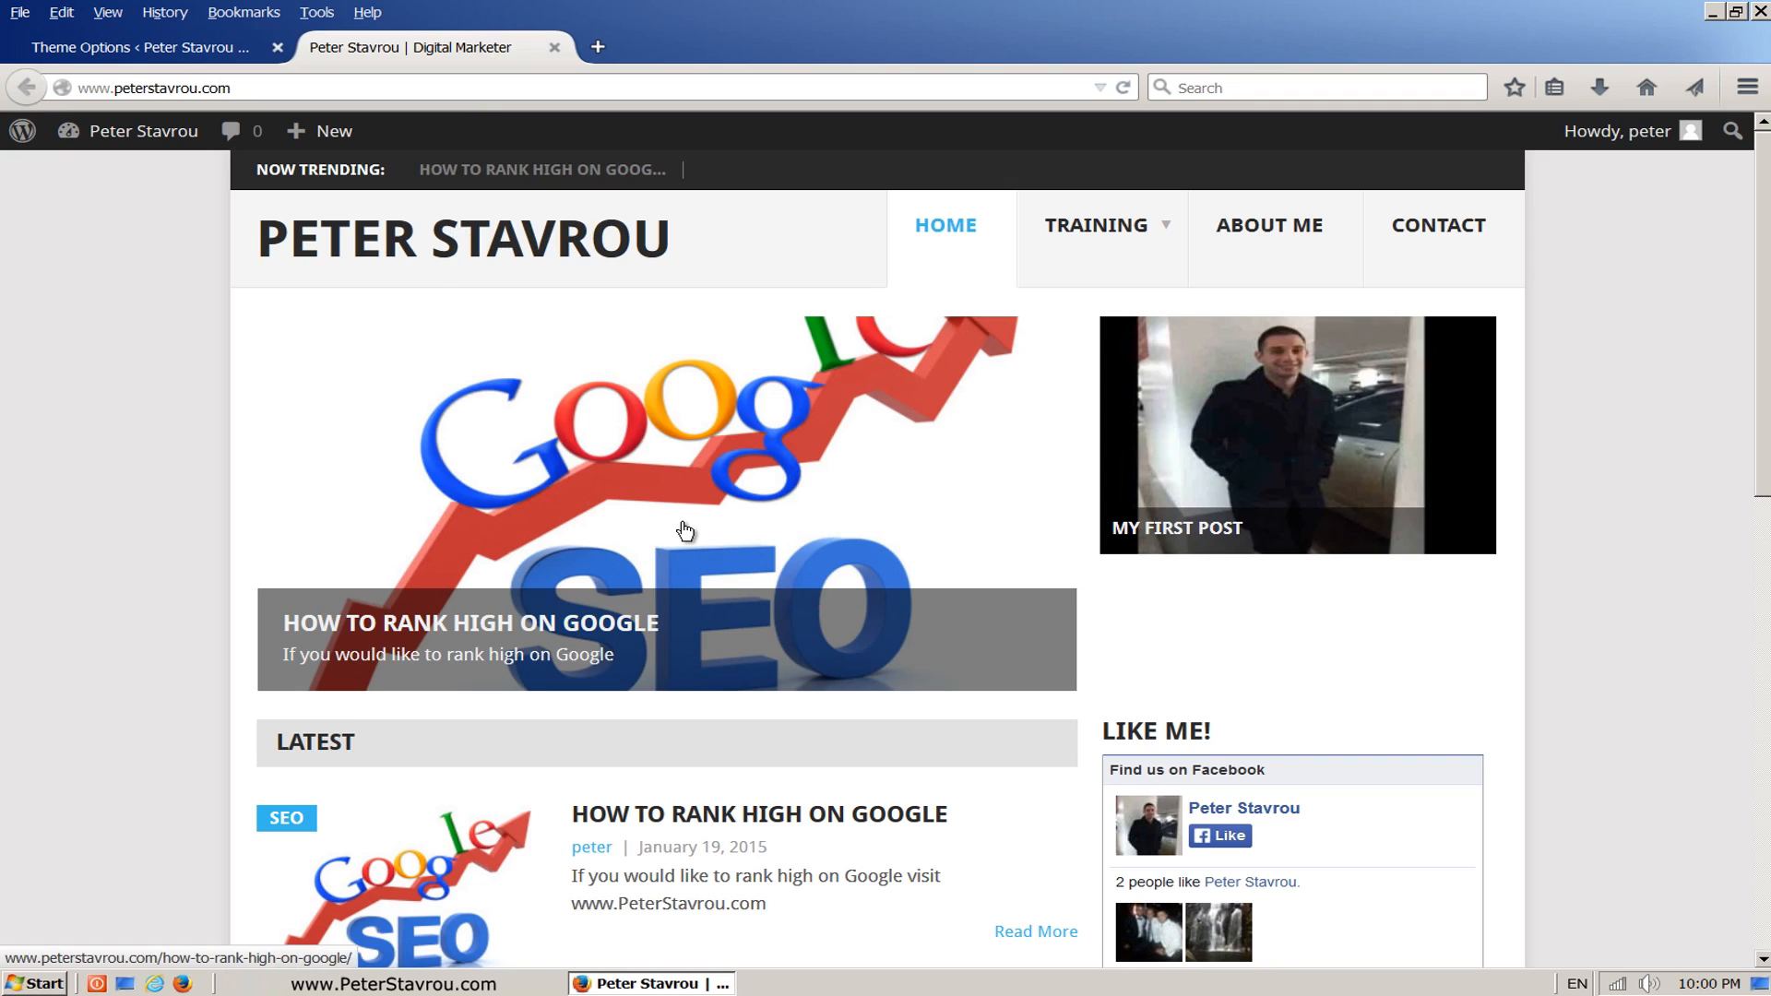
{"action": "left_click", "coordinate": [225, 55]}
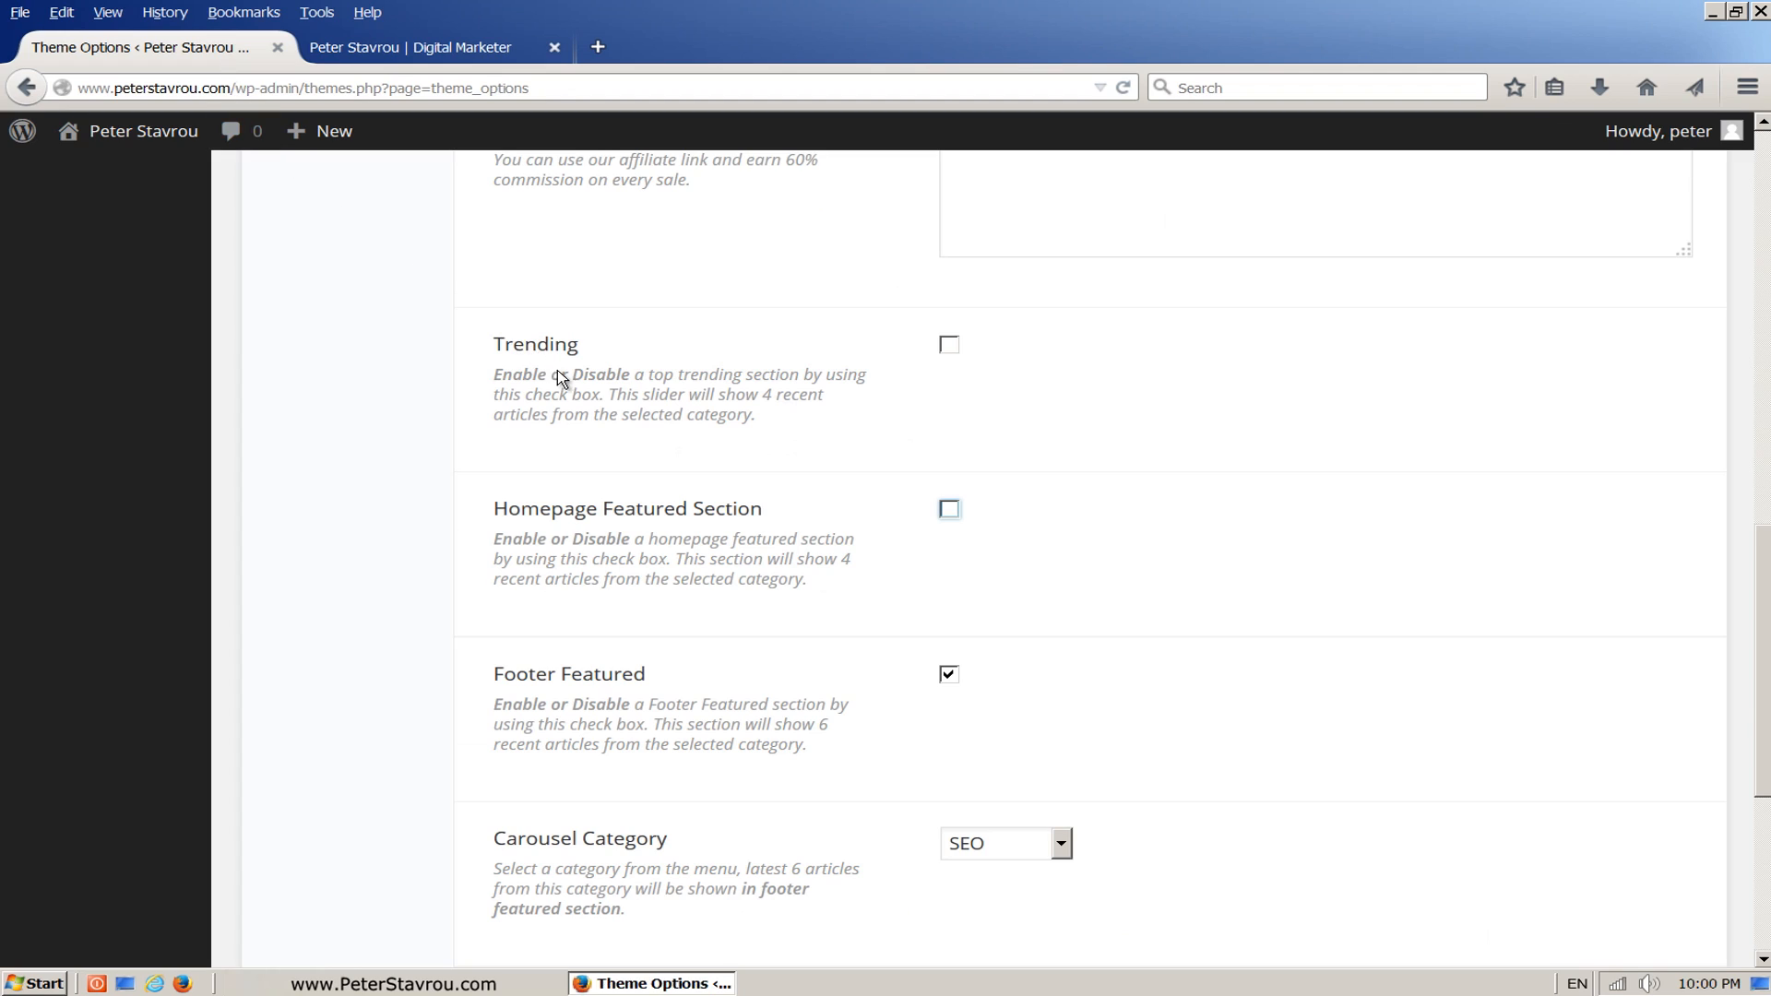
Step: Disable the Footer Featured section and view the SEO section it controls near the homepage's footer
{"action": "left_click", "coordinate": [952, 683]}
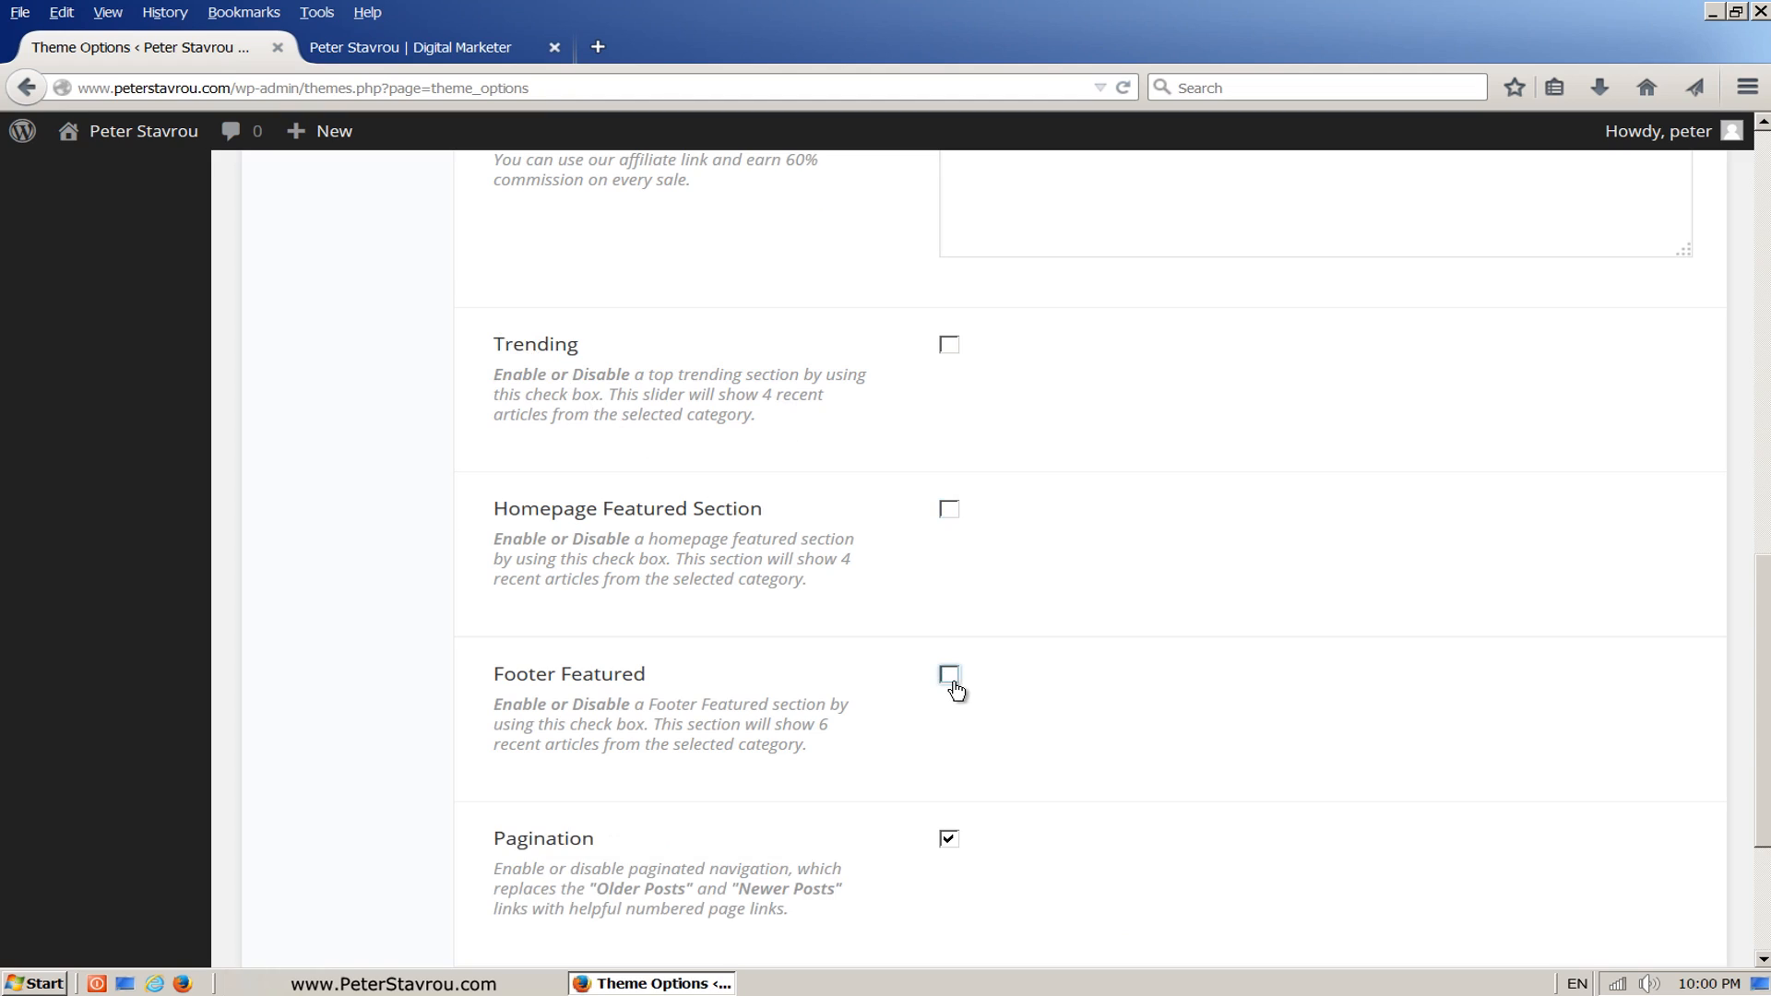
{"action": "left_click", "coordinate": [472, 51]}
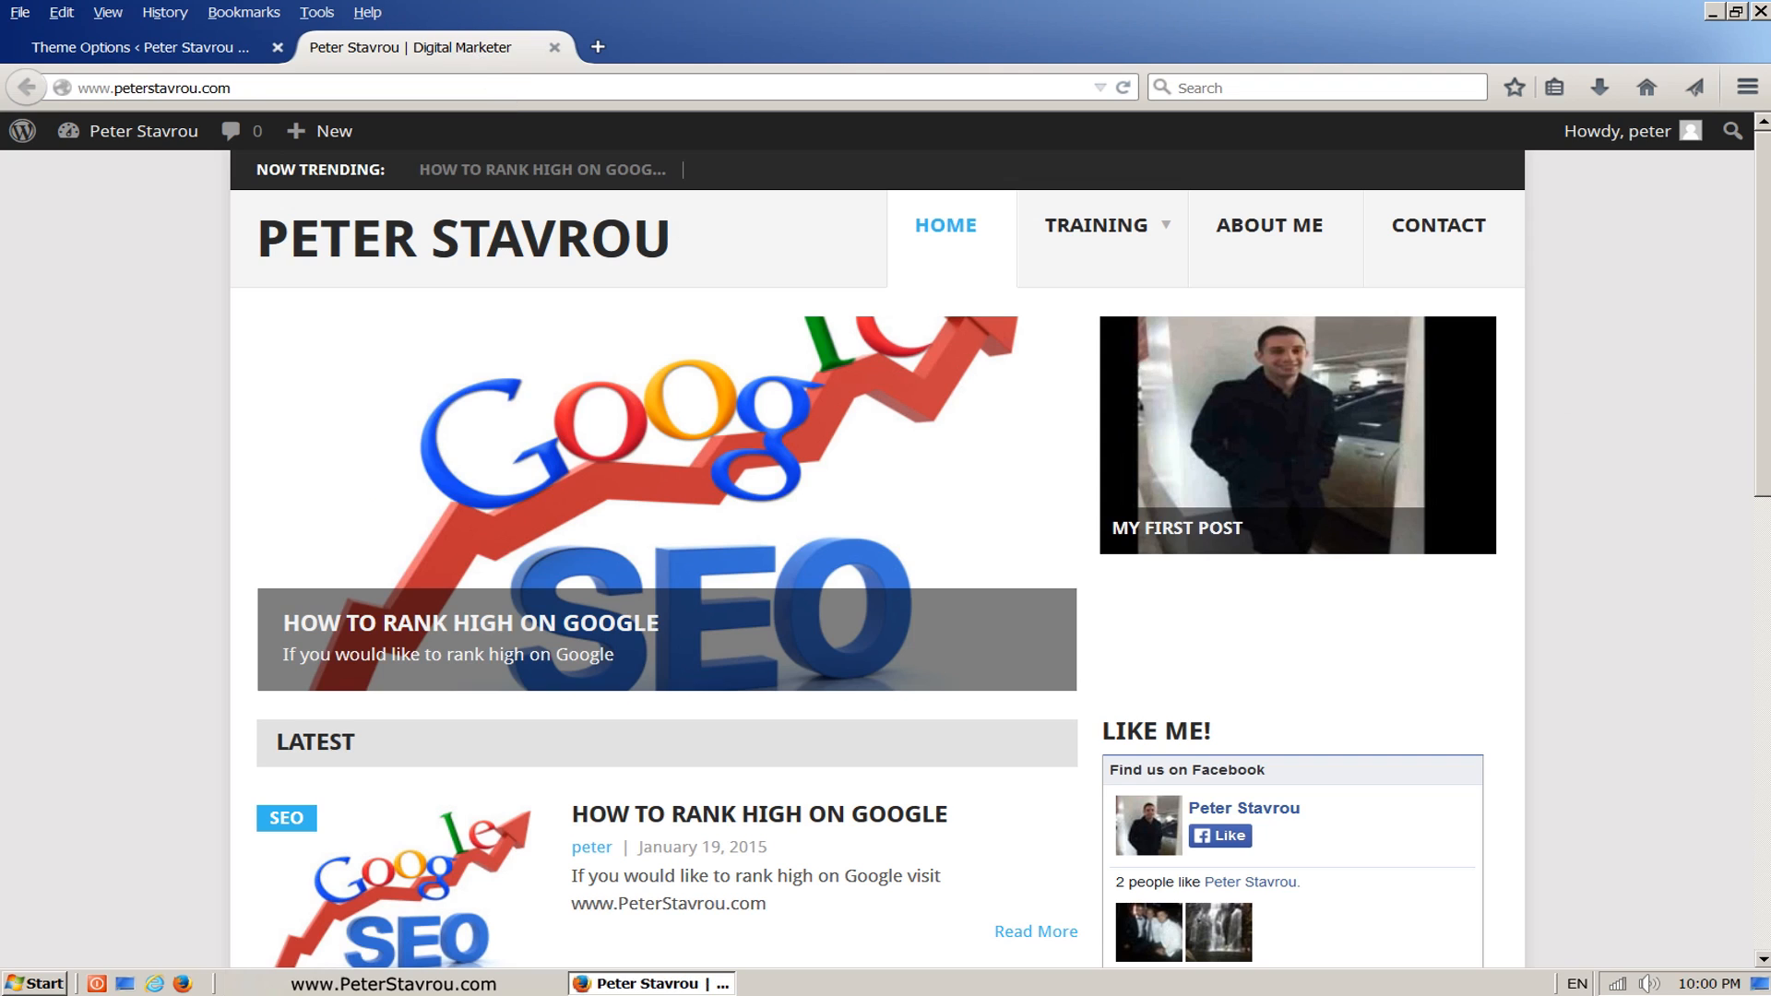
{"action": "scroll", "coordinate": [1756, 495], "scroll_direction": "down", "scroll_amount": 5}
{"action": "scroll", "coordinate": [1756, 495], "scroll_direction": "down", "scroll_amount": 7}
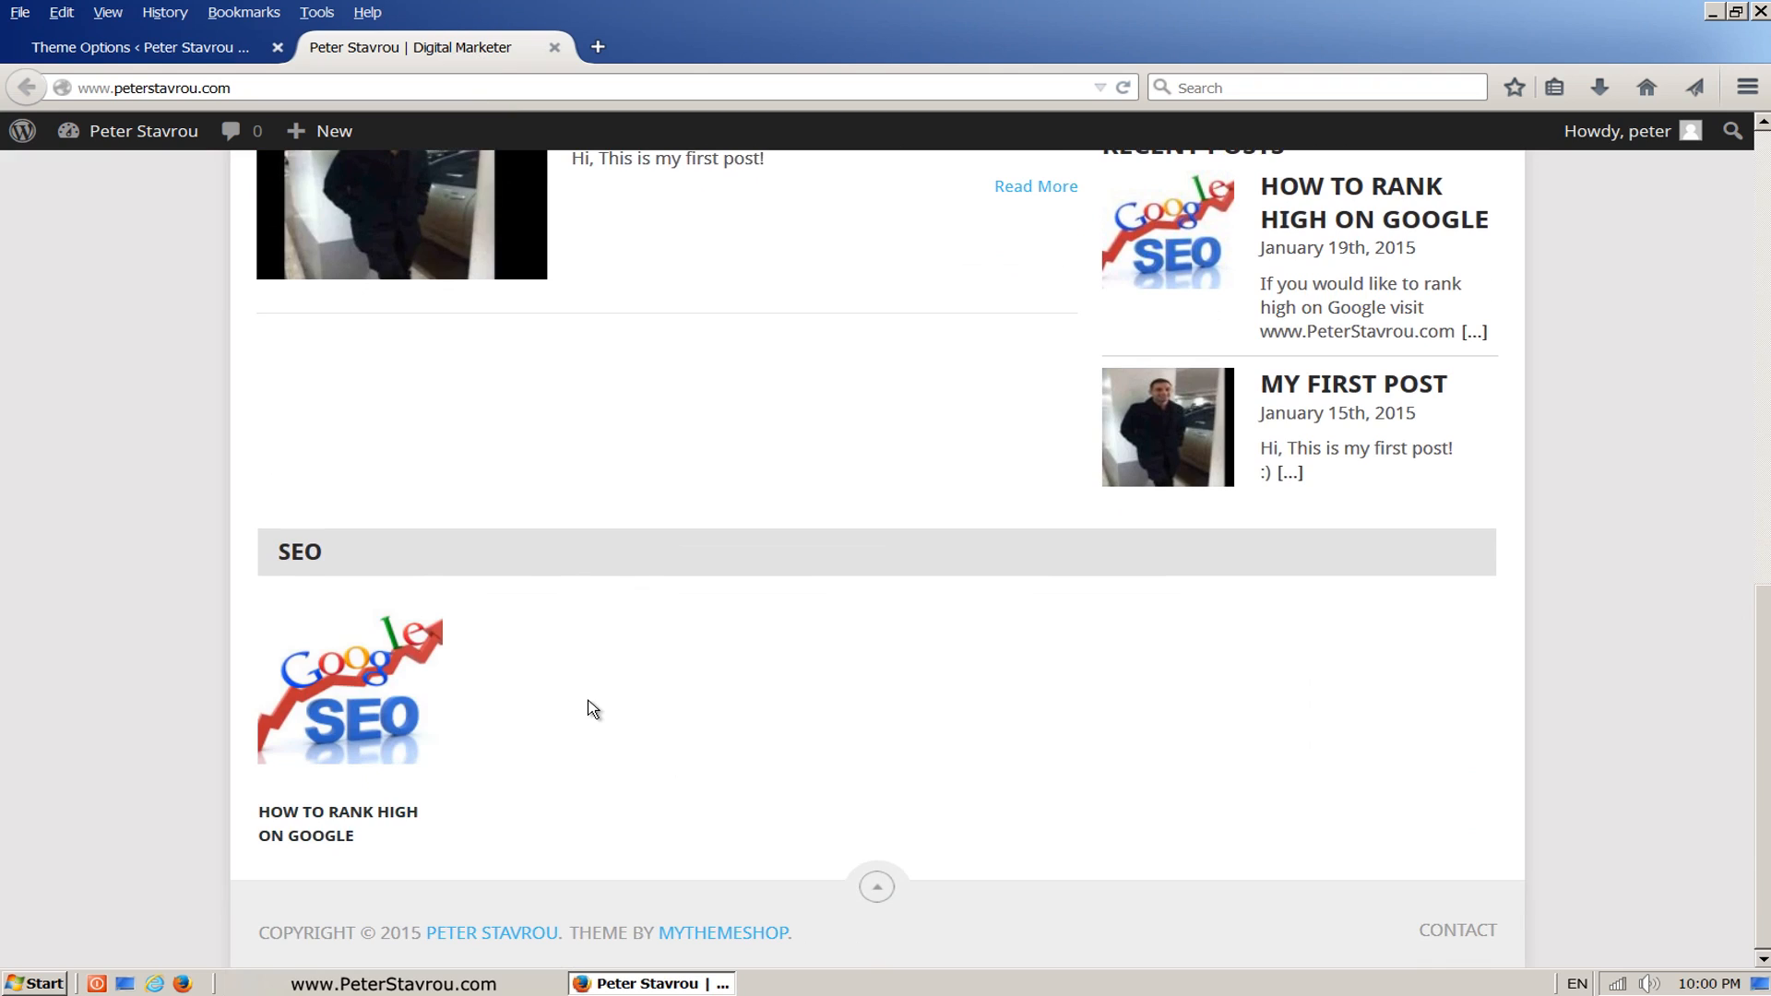
{"action": "left_click", "coordinate": [214, 57]}
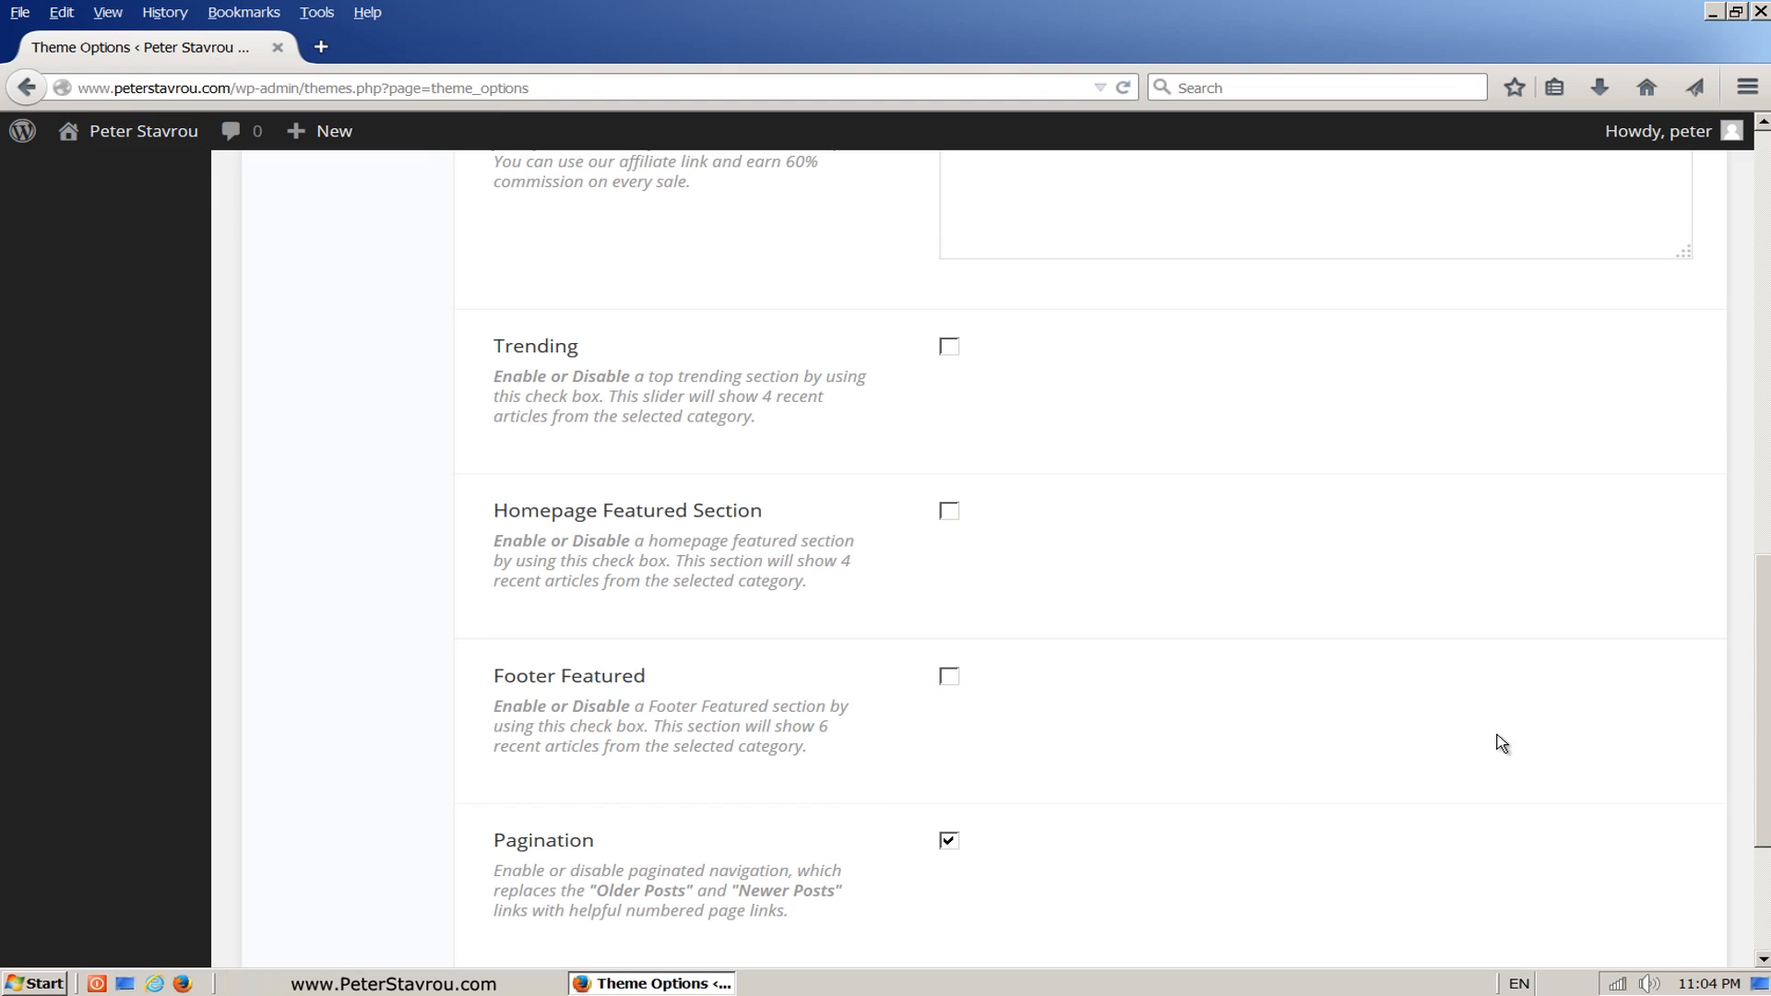
Step: Save the theme options with the disabled sections and reload the homepage to review its layout
{"action": "left_click_drag", "start_coordinate": [1761, 618], "coordinate": [1763, 738]}
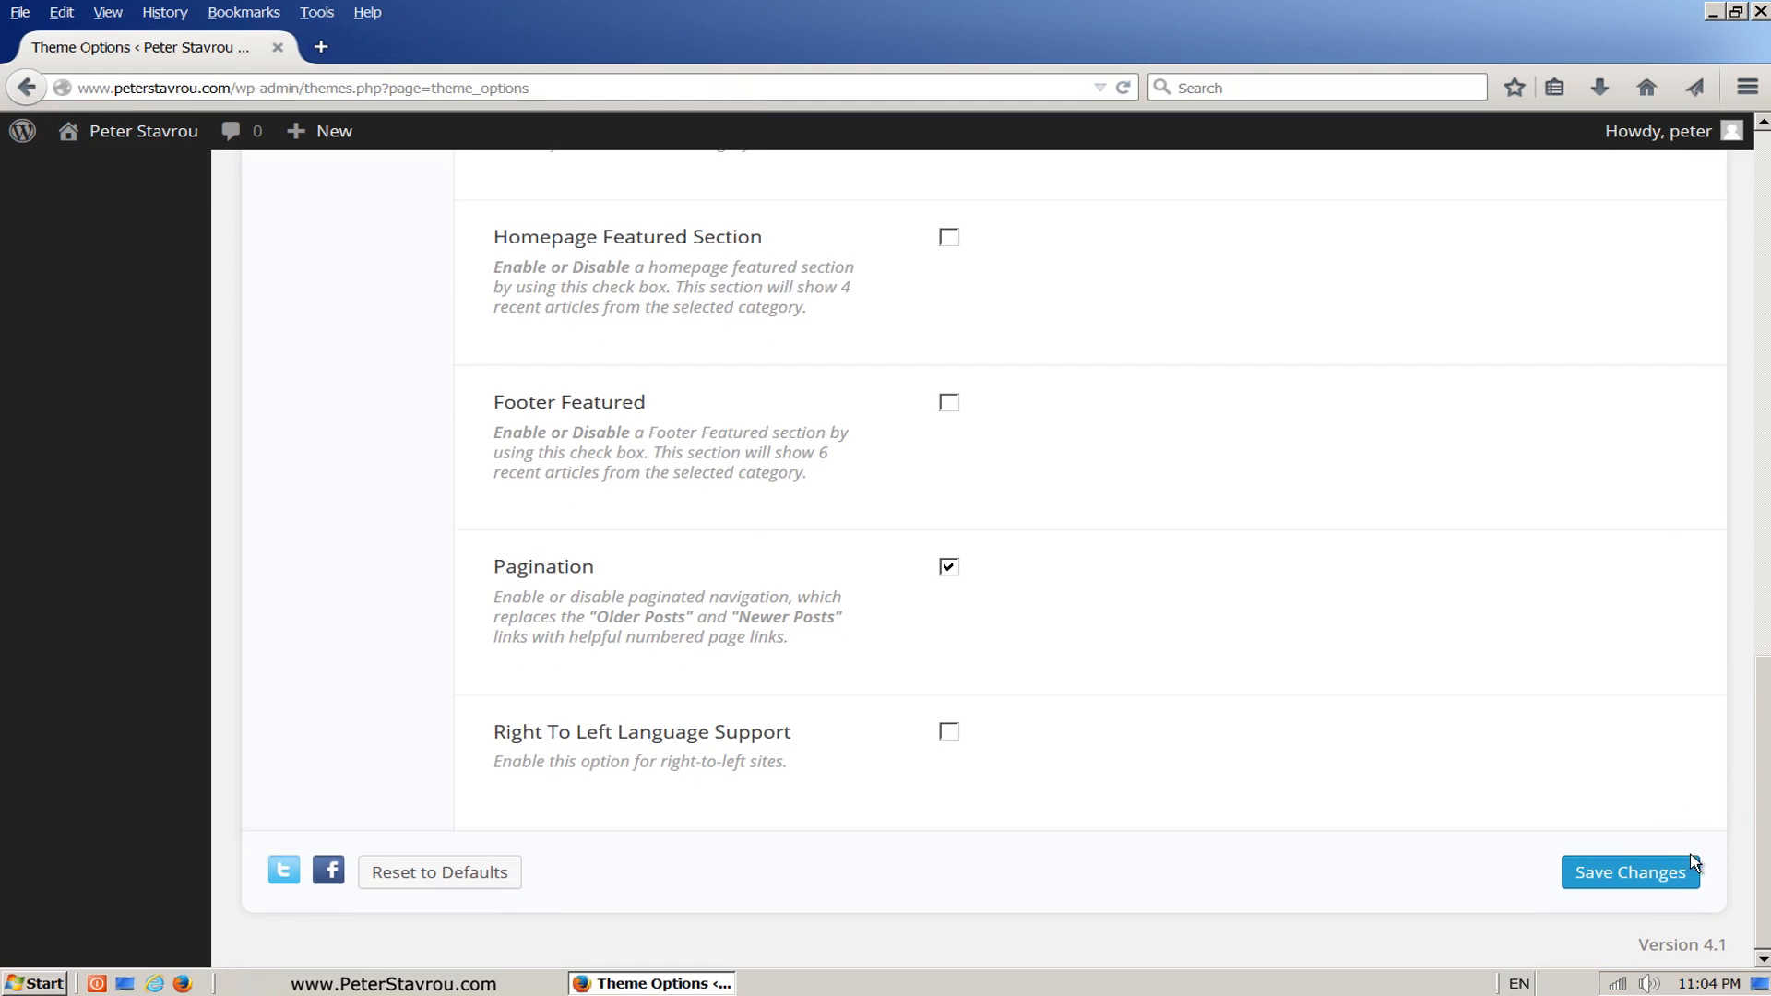
{"action": "left_click", "coordinate": [1695, 891]}
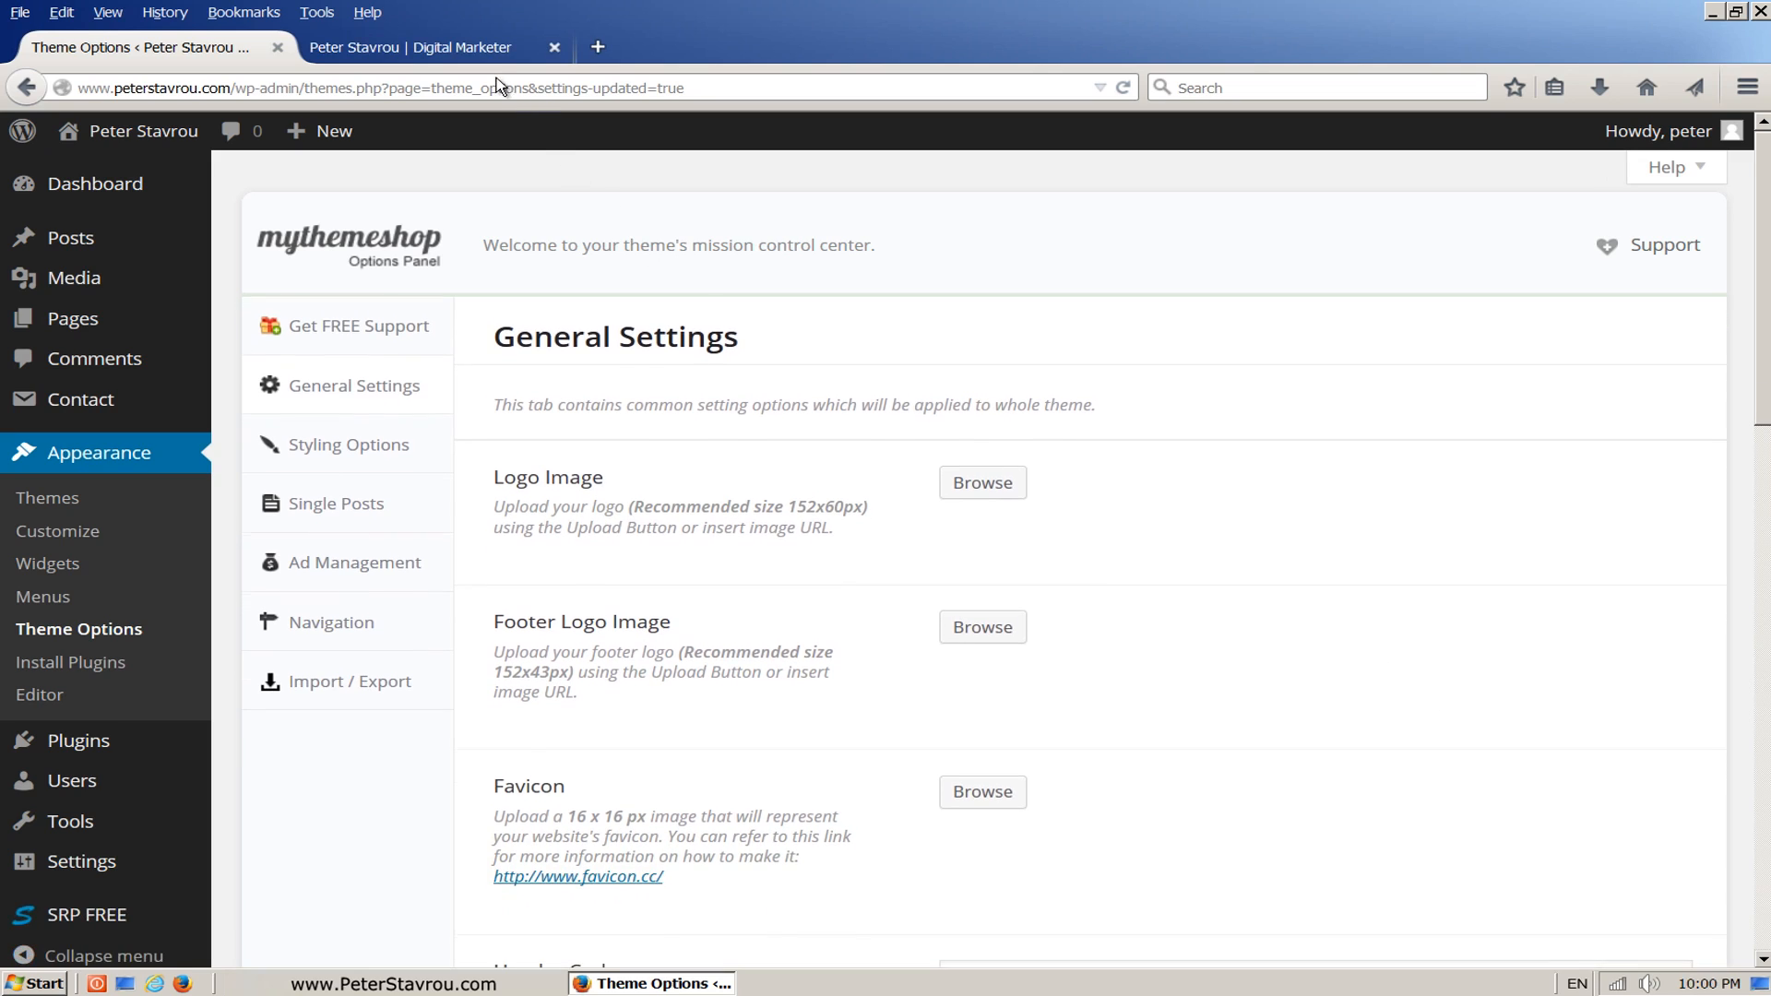
{"action": "left_click", "coordinate": [482, 53]}
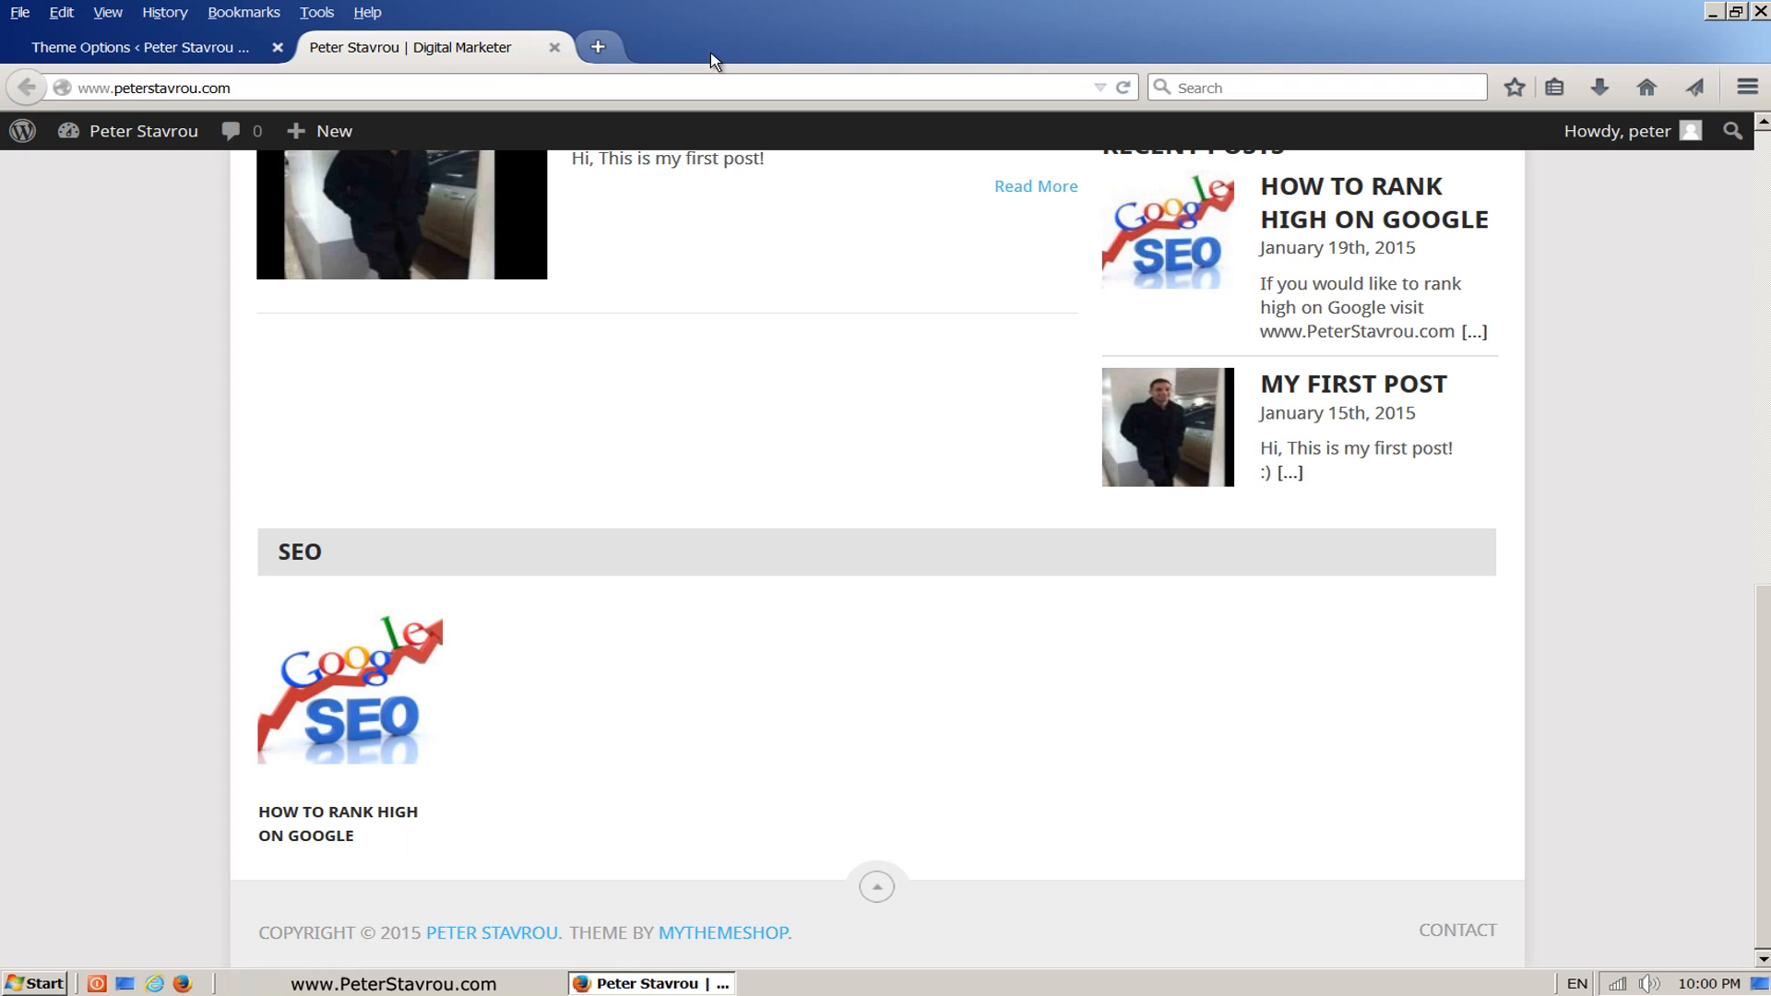
{"action": "left_click", "coordinate": [1124, 89]}
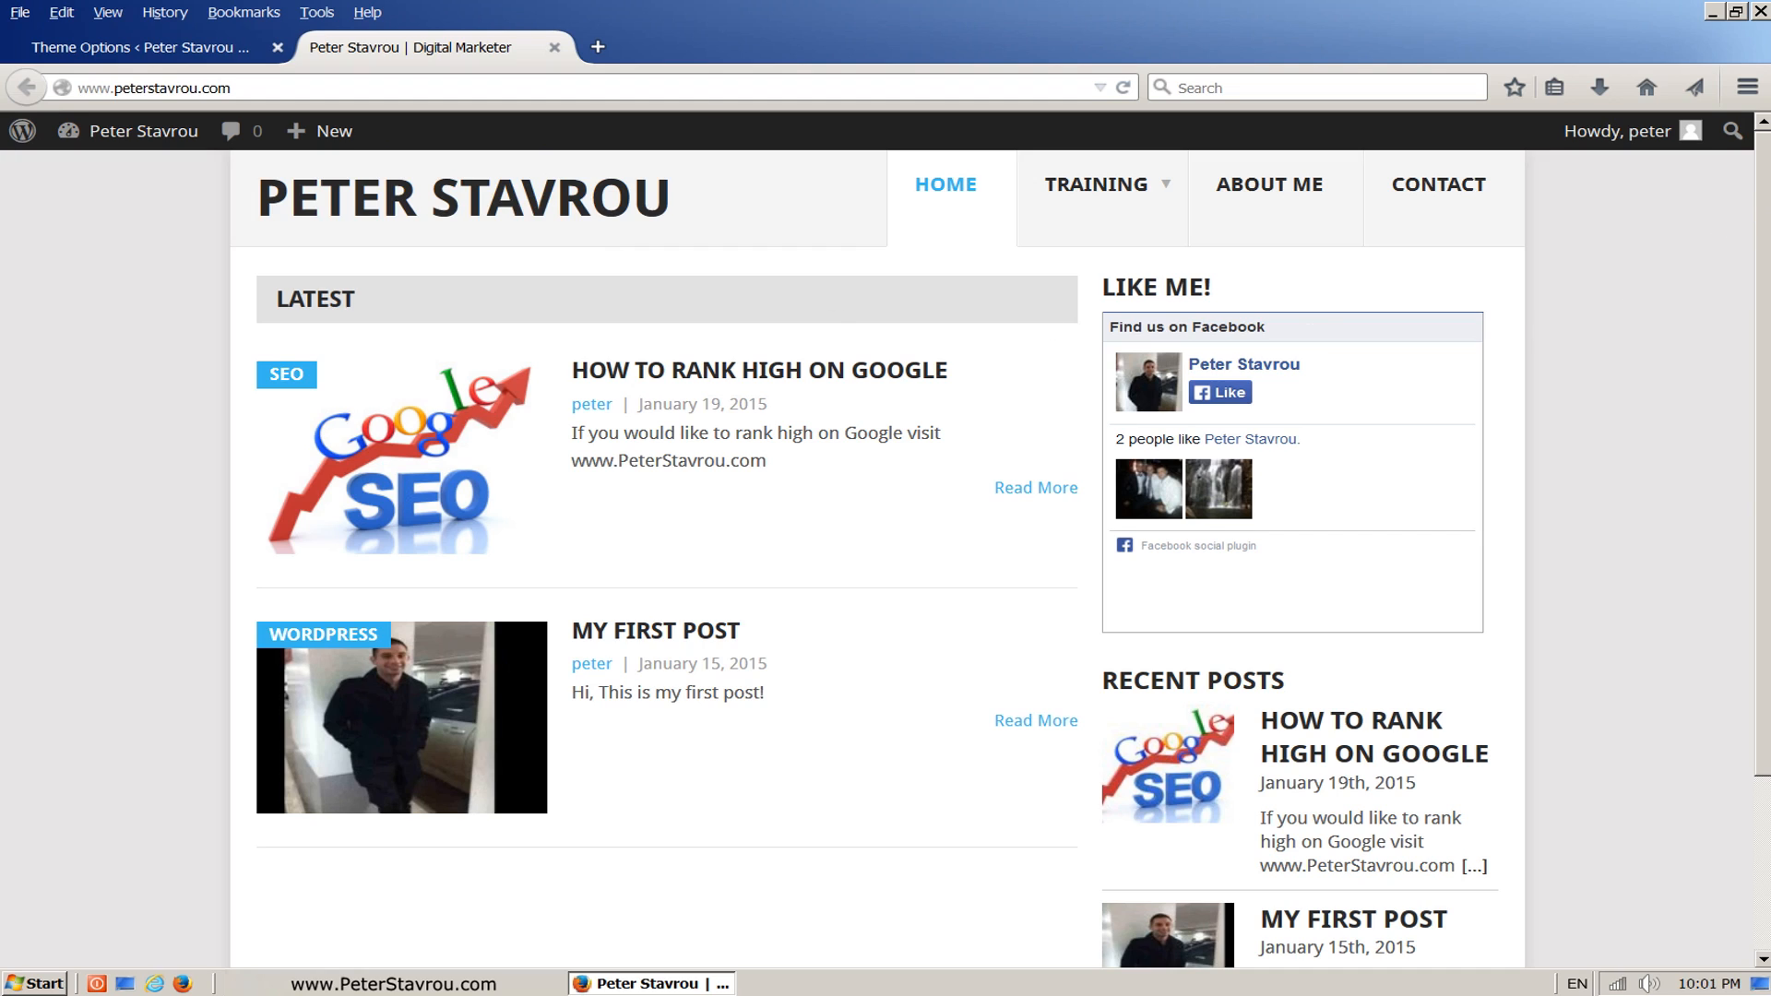
{"action": "scroll", "coordinate": [876, 554], "scroll_direction": "down", "scroll_amount": 3}
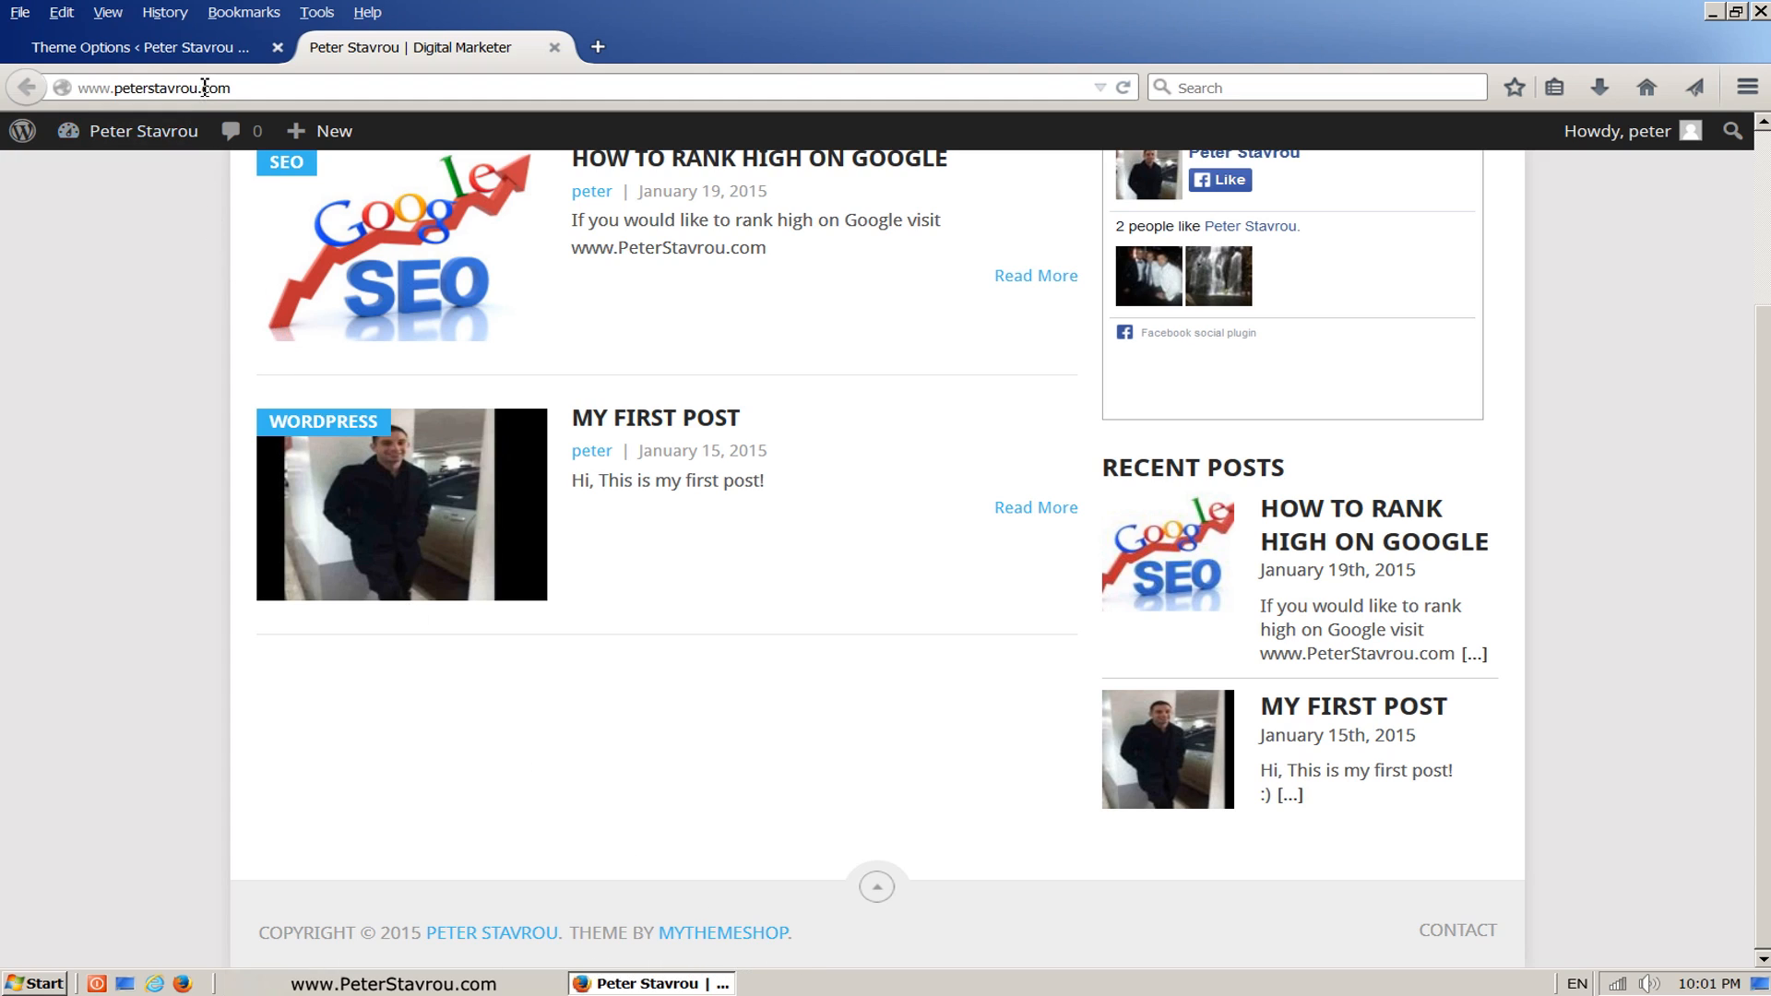
Step: Delete the MyThemeShop credit from the Copyrights Text in the theme's general settings
{"action": "left_click", "coordinate": [210, 55]}
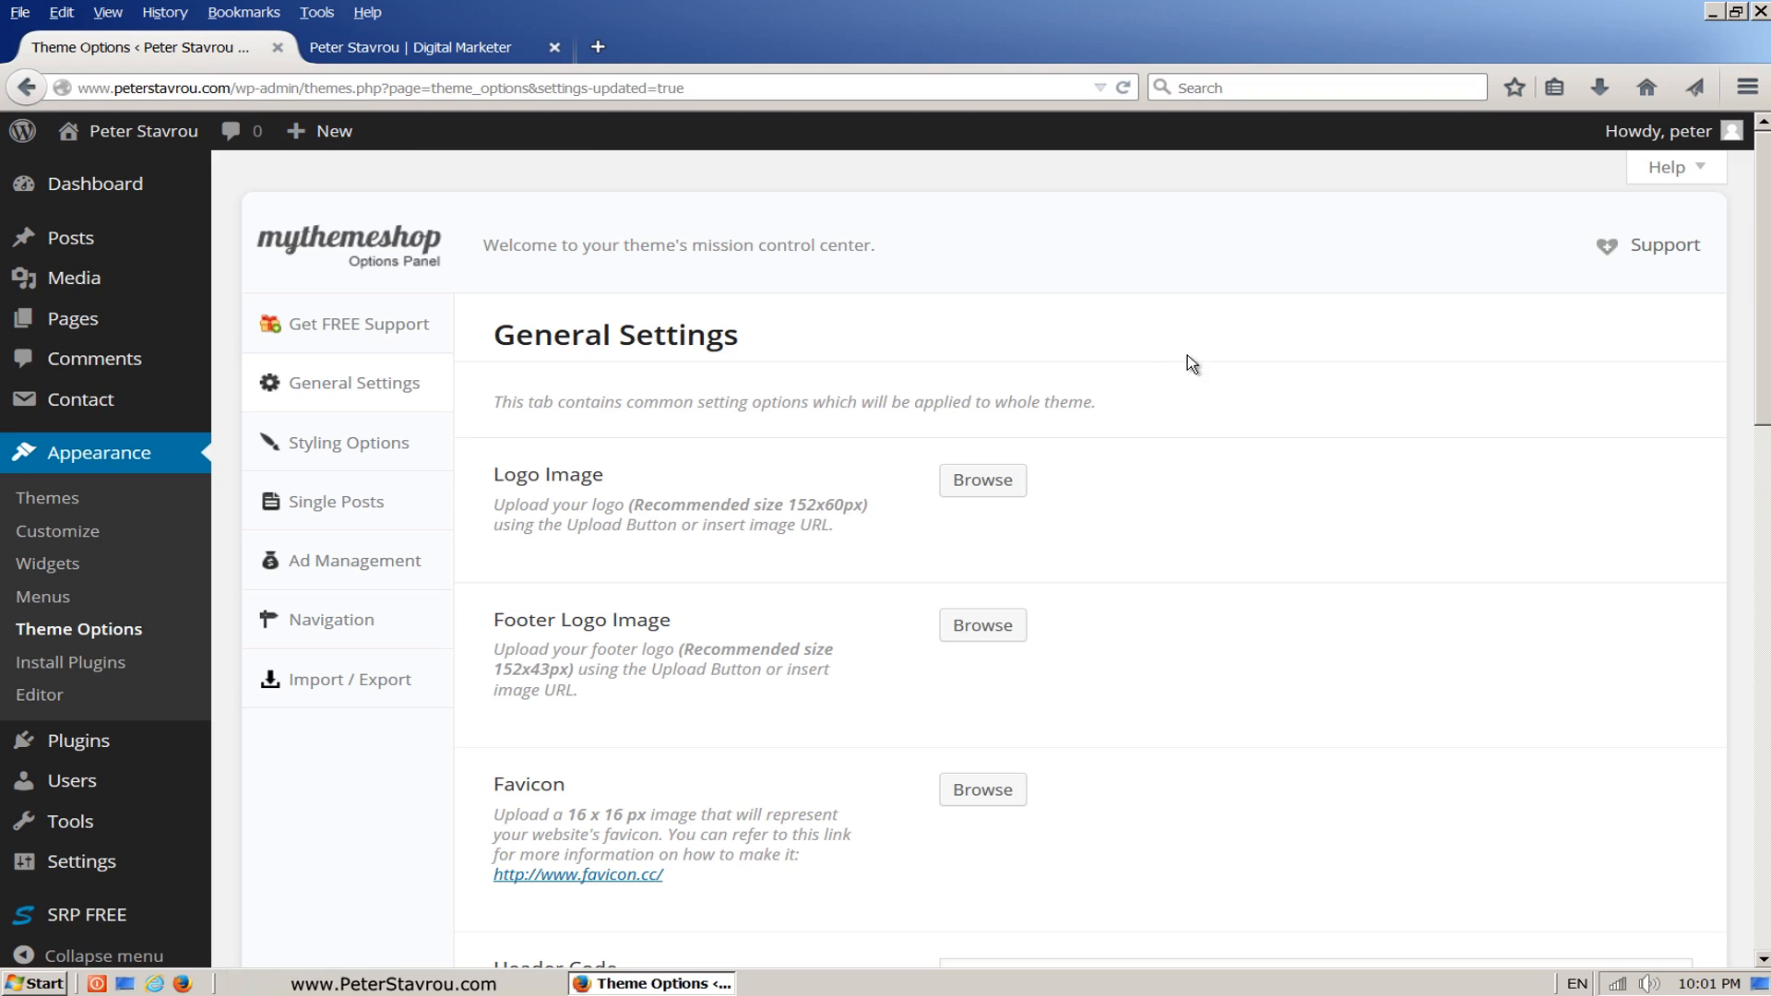
{"action": "left_click_drag", "start_coordinate": [1764, 275], "coordinate": [1728, 554]}
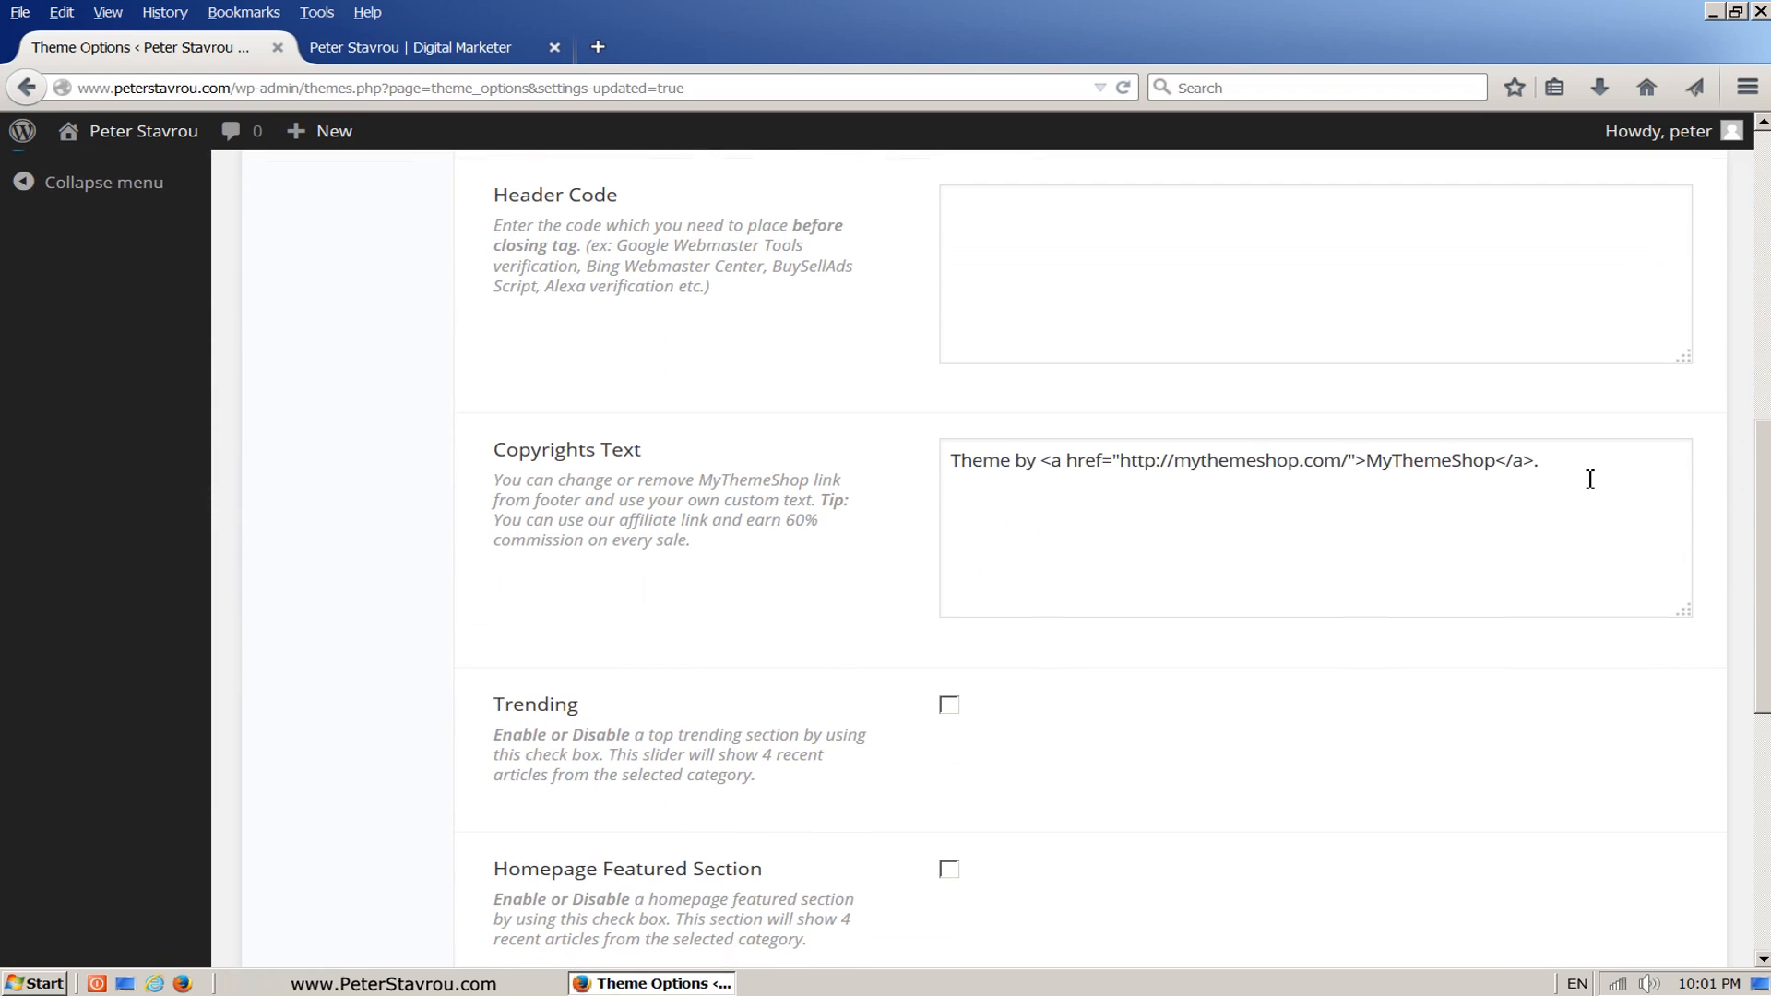
{"action": "left_click_drag", "start_coordinate": [1583, 461], "coordinate": [917, 440]}
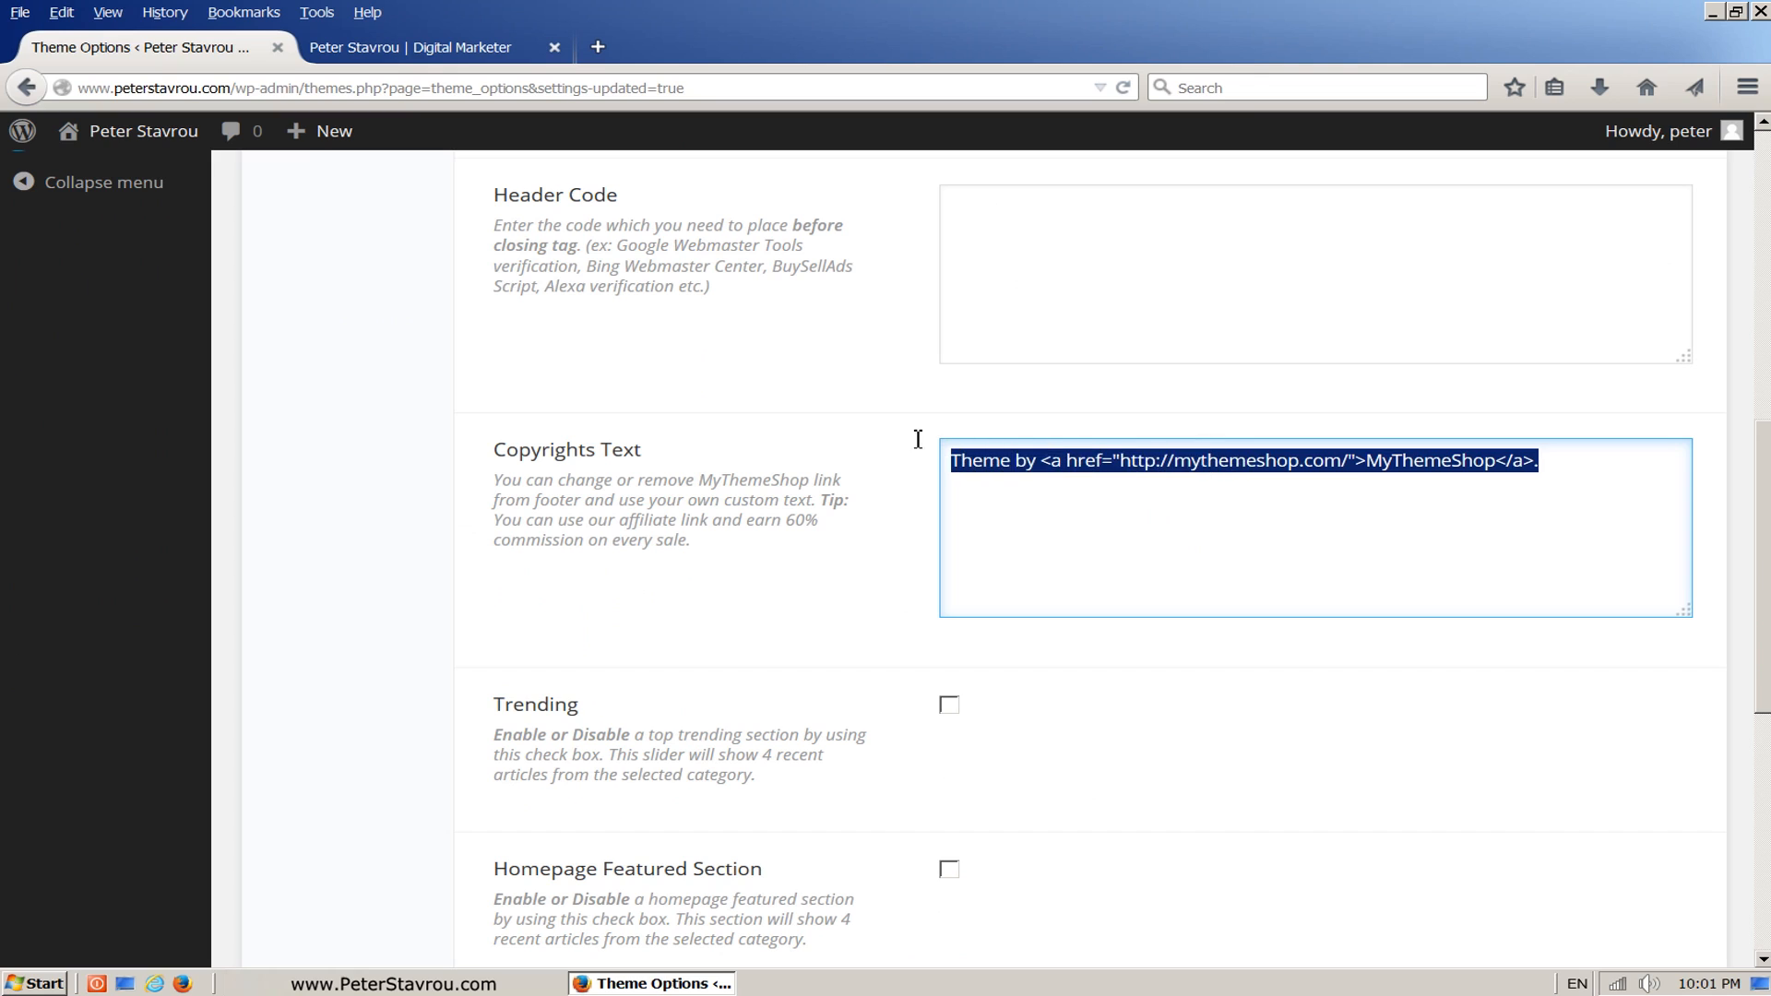
{"action": "key", "text": "BackSpace"}
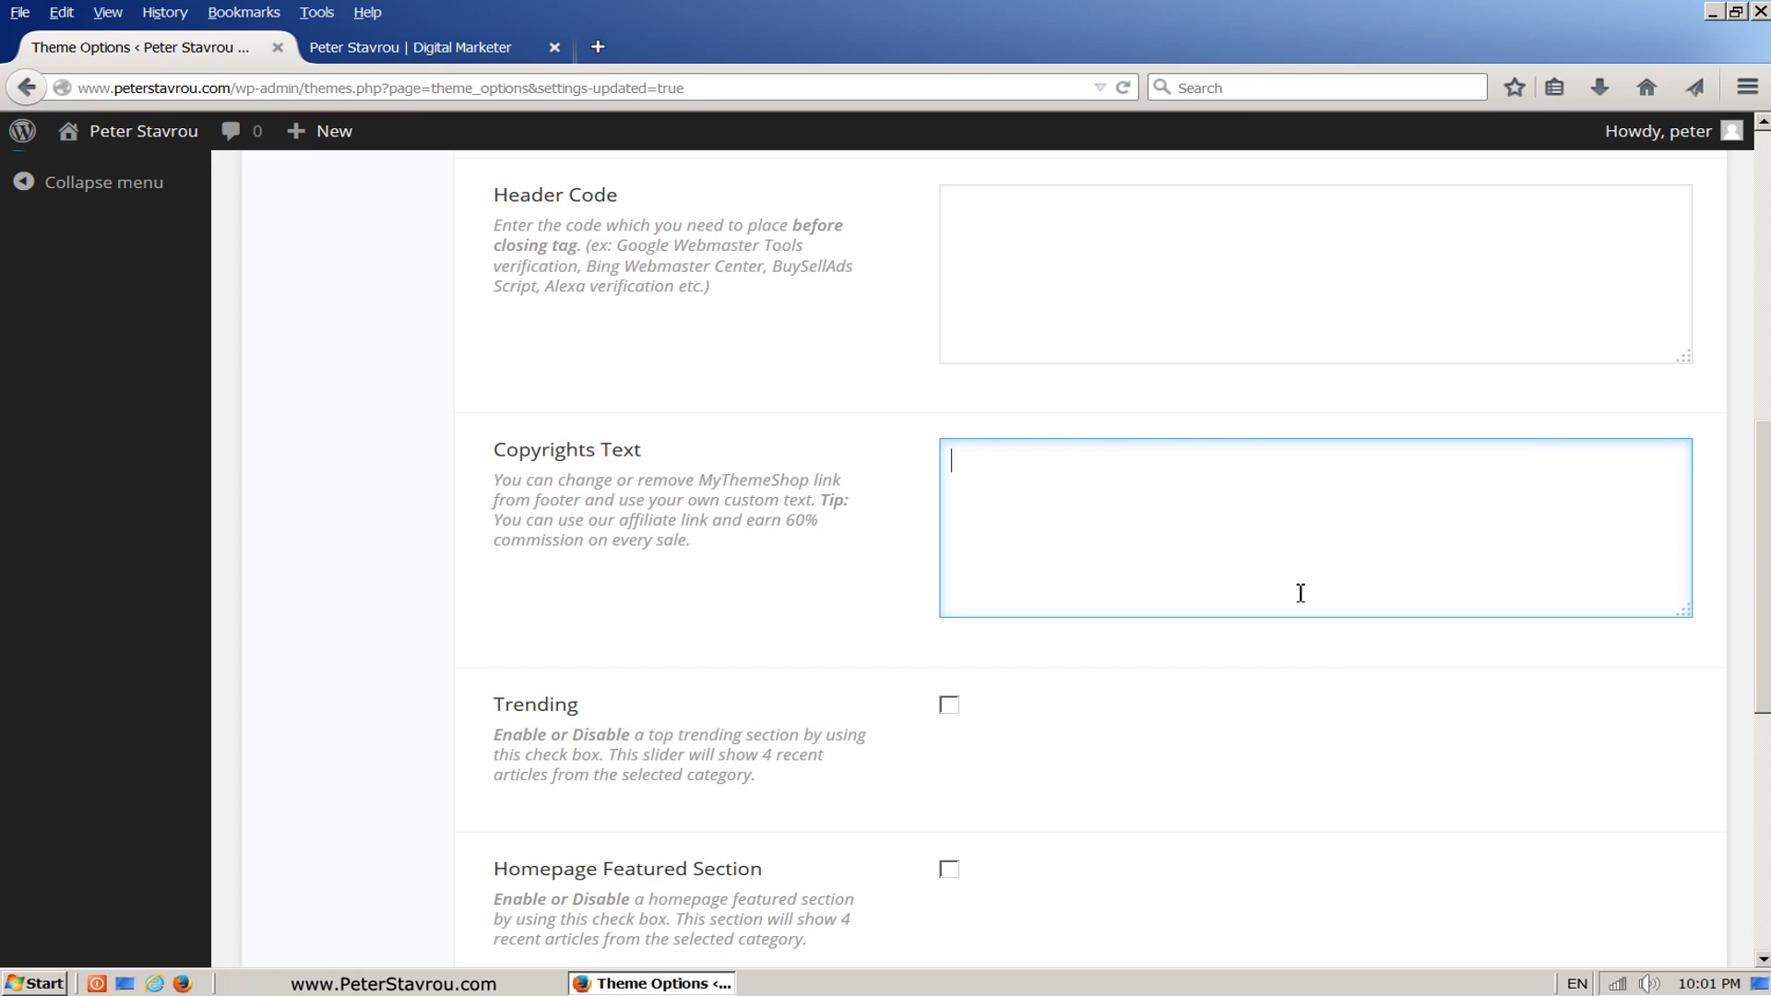
Step: Save the changed copyright setting and reload the homepage to check the footer
{"action": "scroll", "coordinate": [1765, 496], "scroll_direction": "down", "scroll_amount": 7}
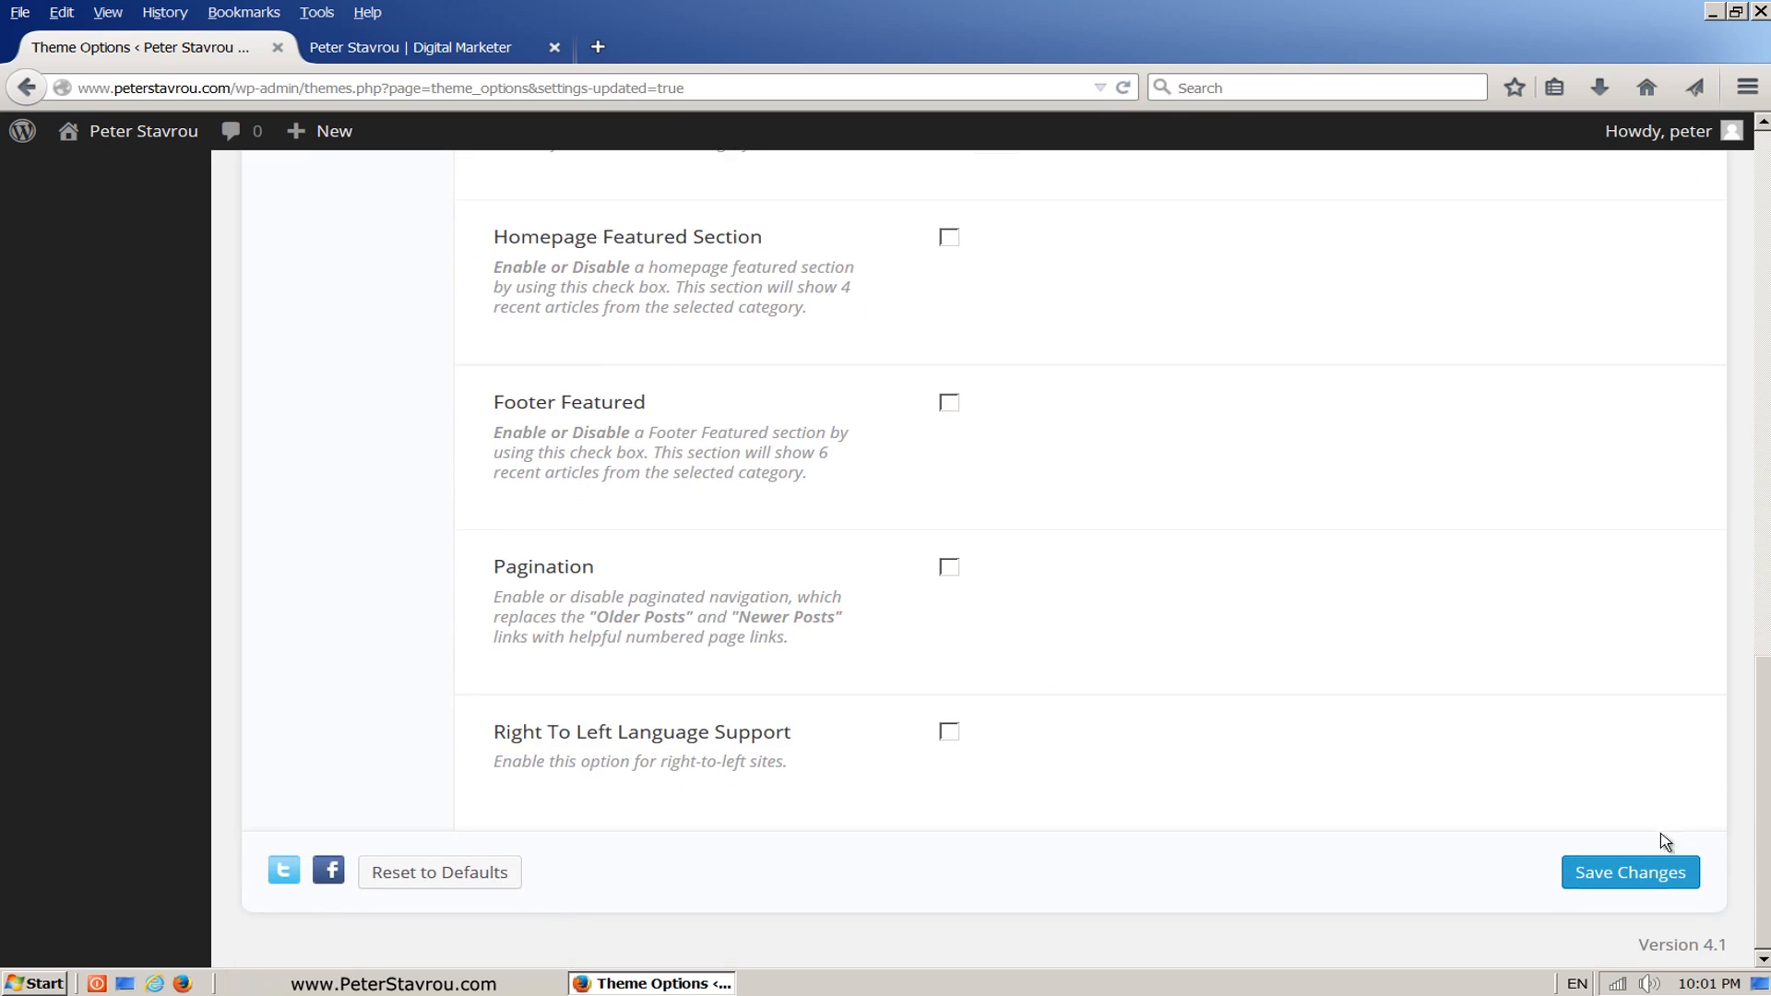
{"action": "left_click", "coordinate": [1687, 890]}
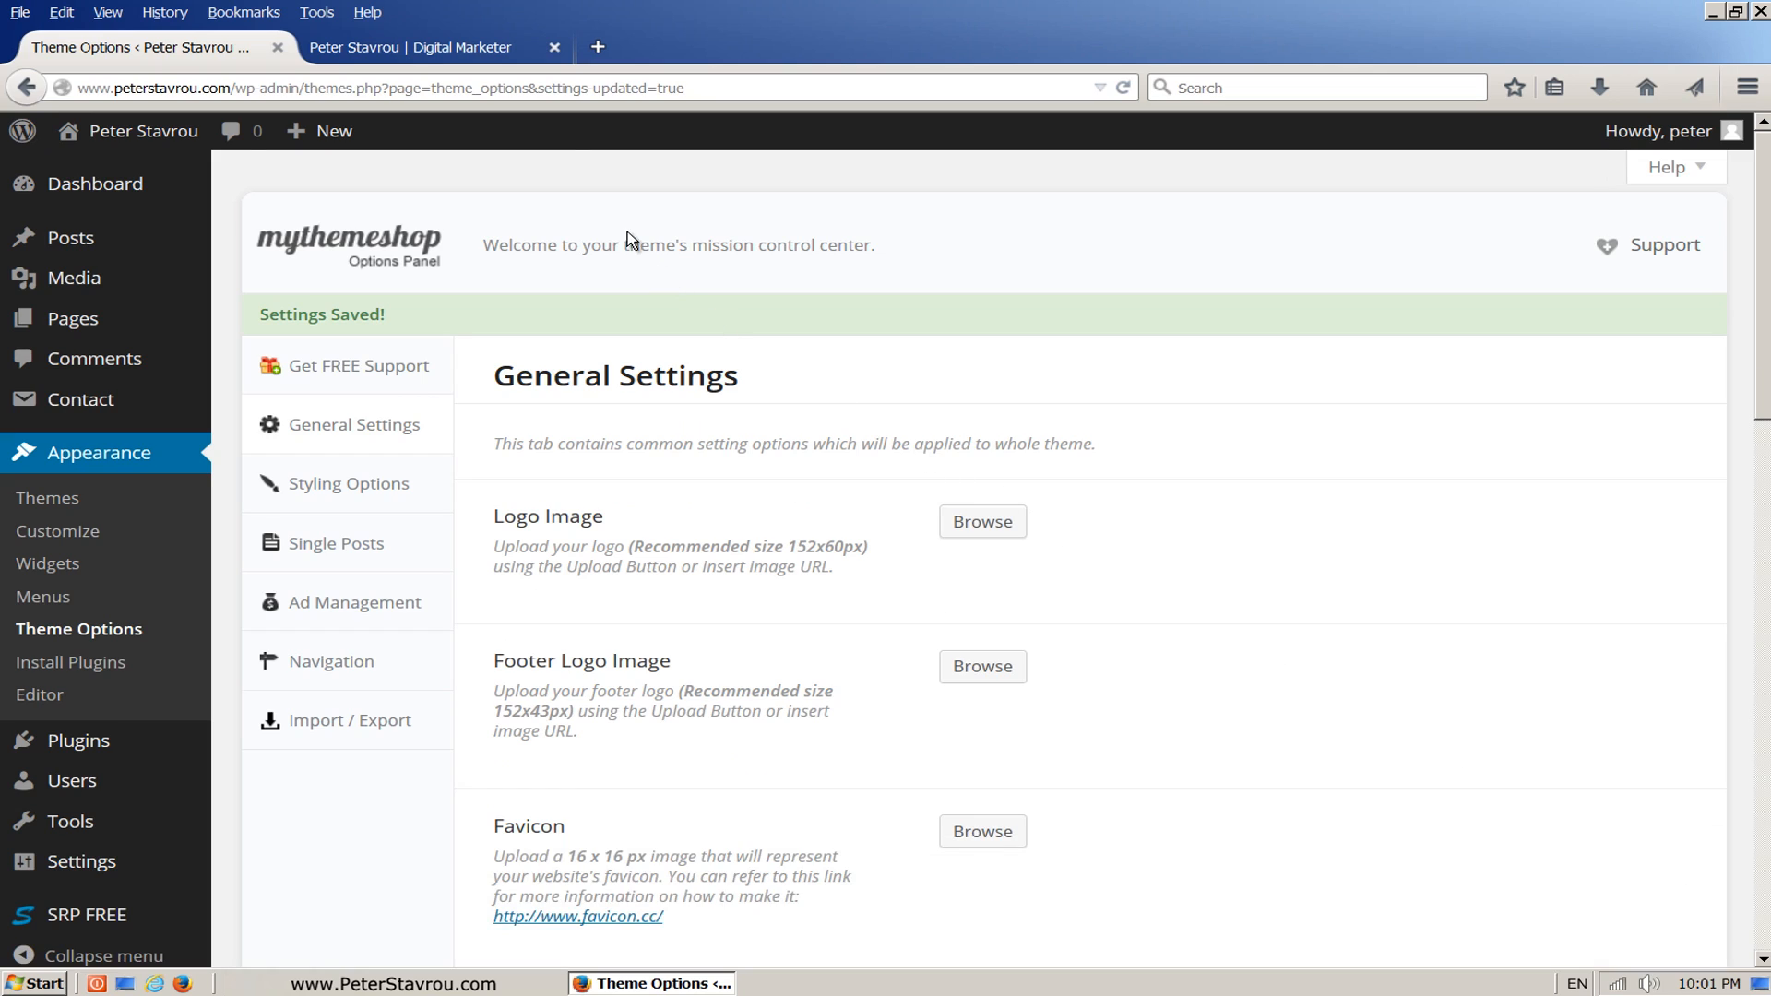
{"action": "left_click", "coordinate": [522, 57]}
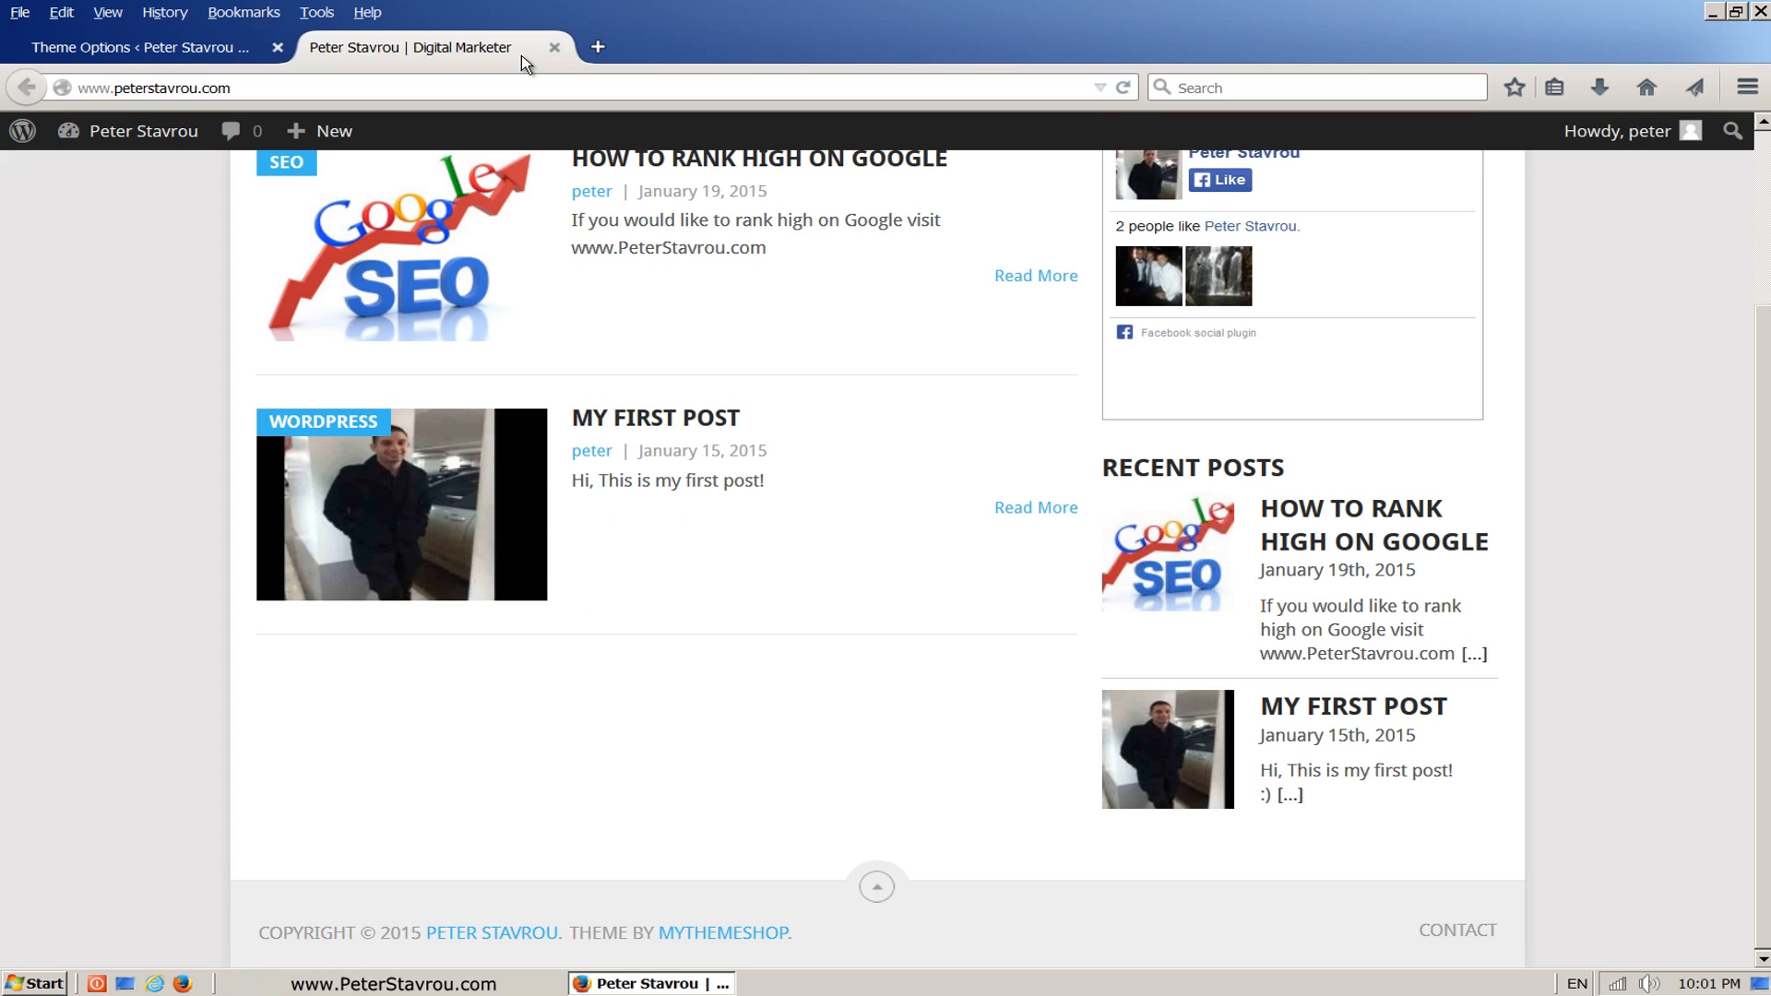
{"action": "left_click", "coordinate": [1132, 95]}
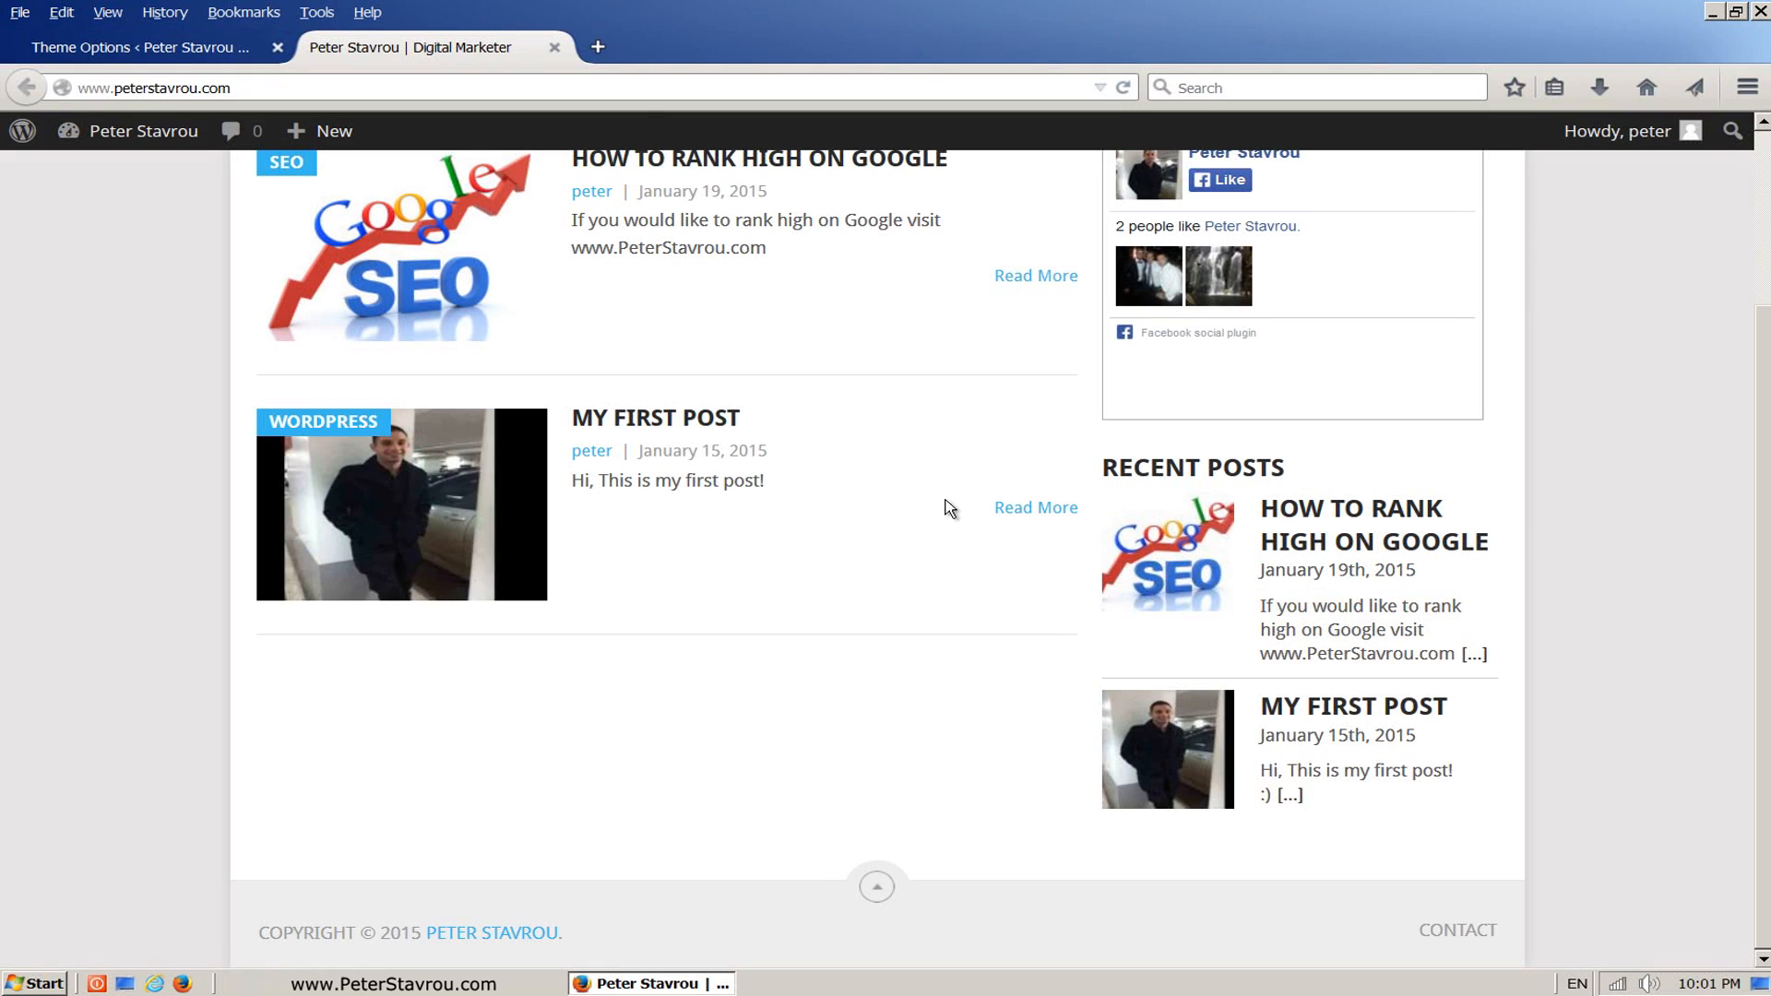
Step: In the sidebar's Special Recent Posts FREE widget, set the layout option Post Content Display Mode to Title + Thumbnail
{"action": "left_click", "coordinate": [217, 56]}
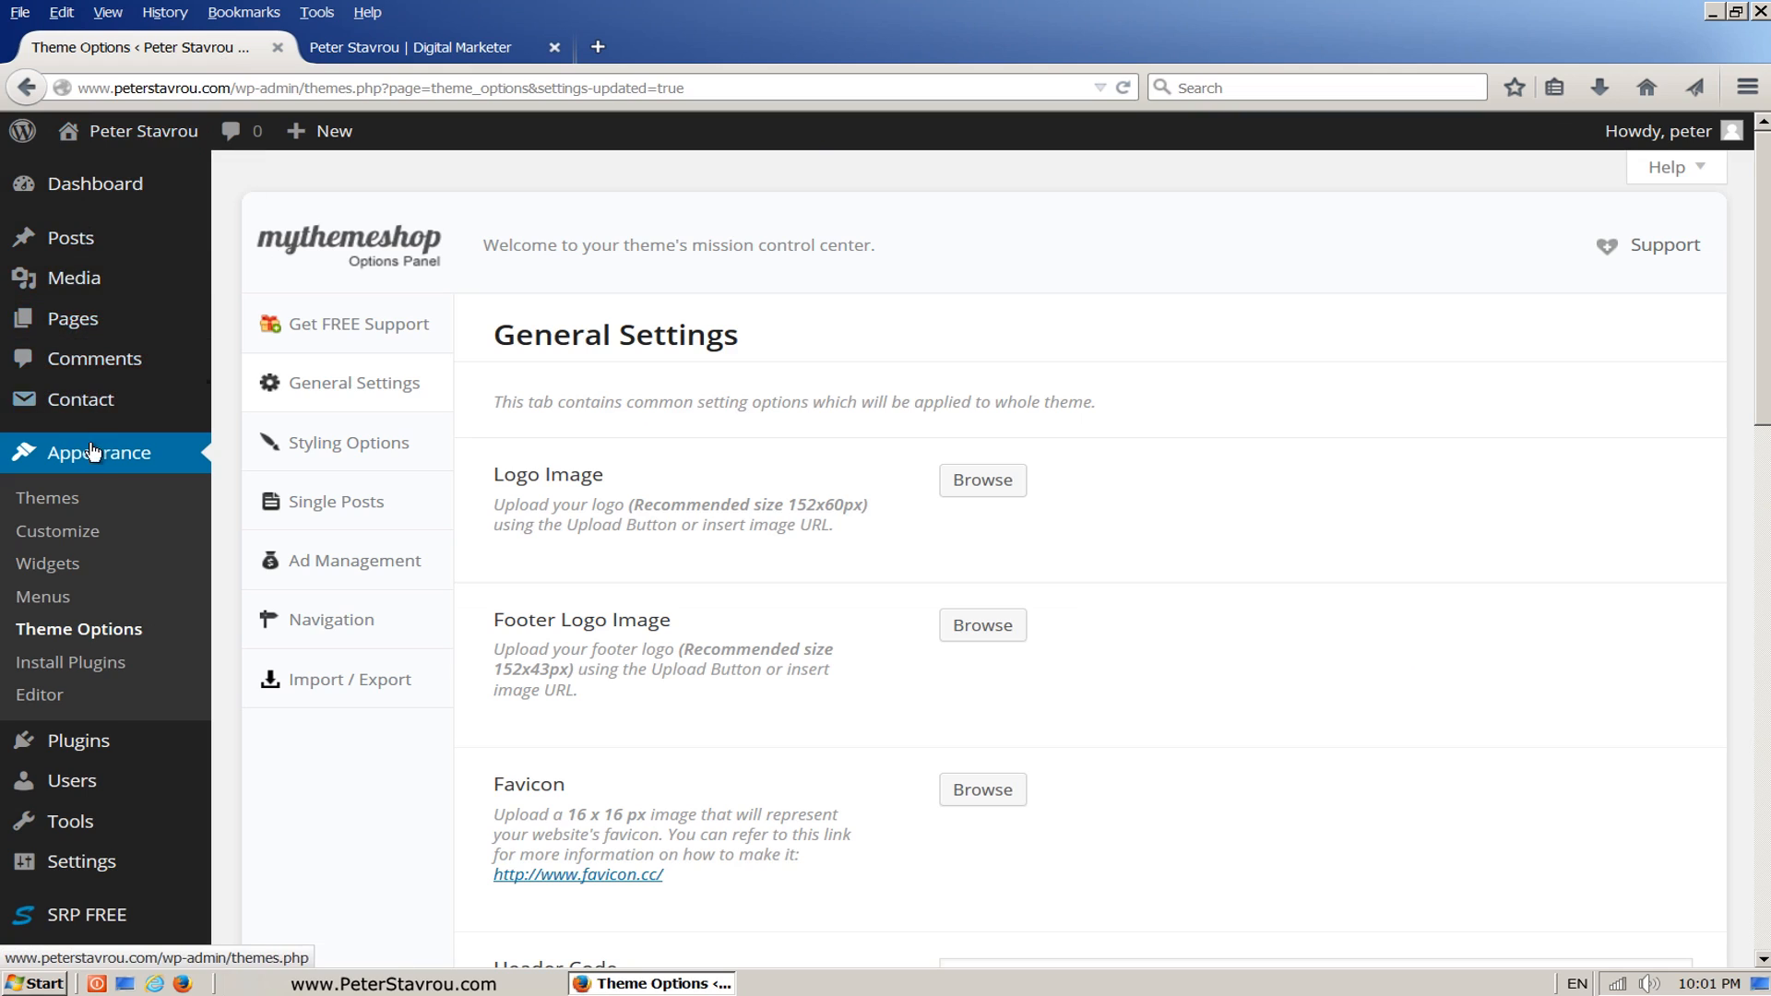
{"action": "left_click", "coordinate": [112, 573]}
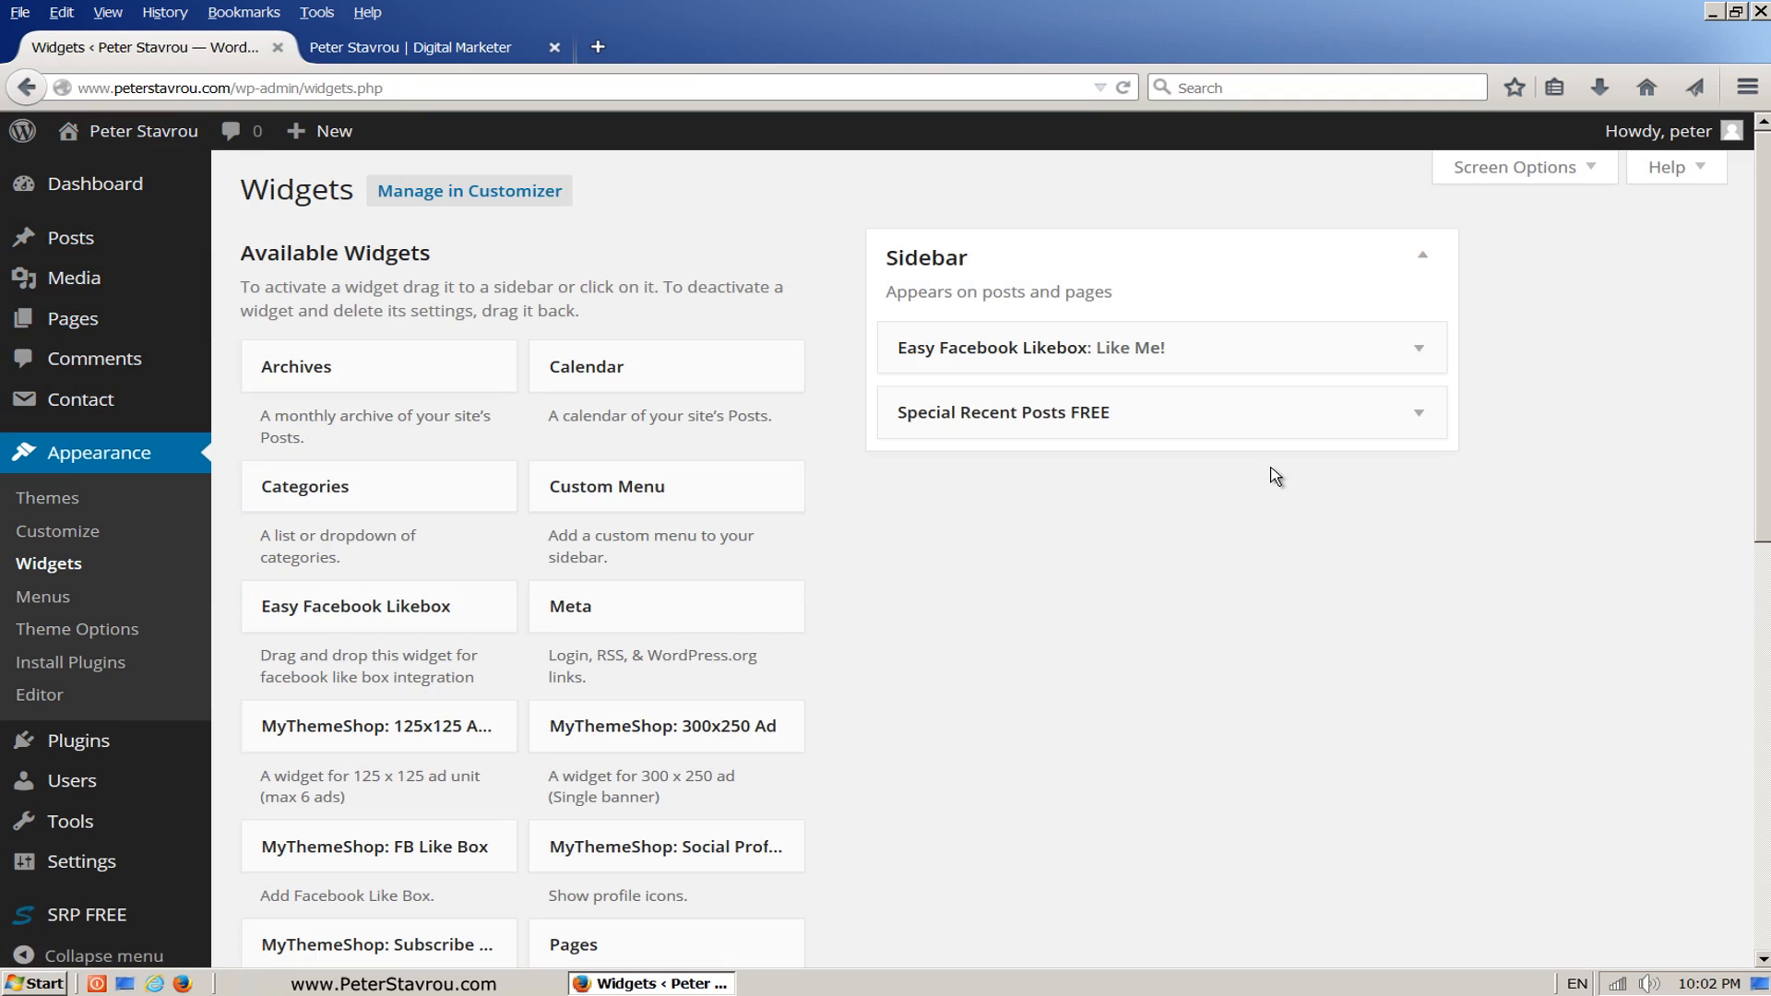
{"action": "left_click", "coordinate": [1421, 415]}
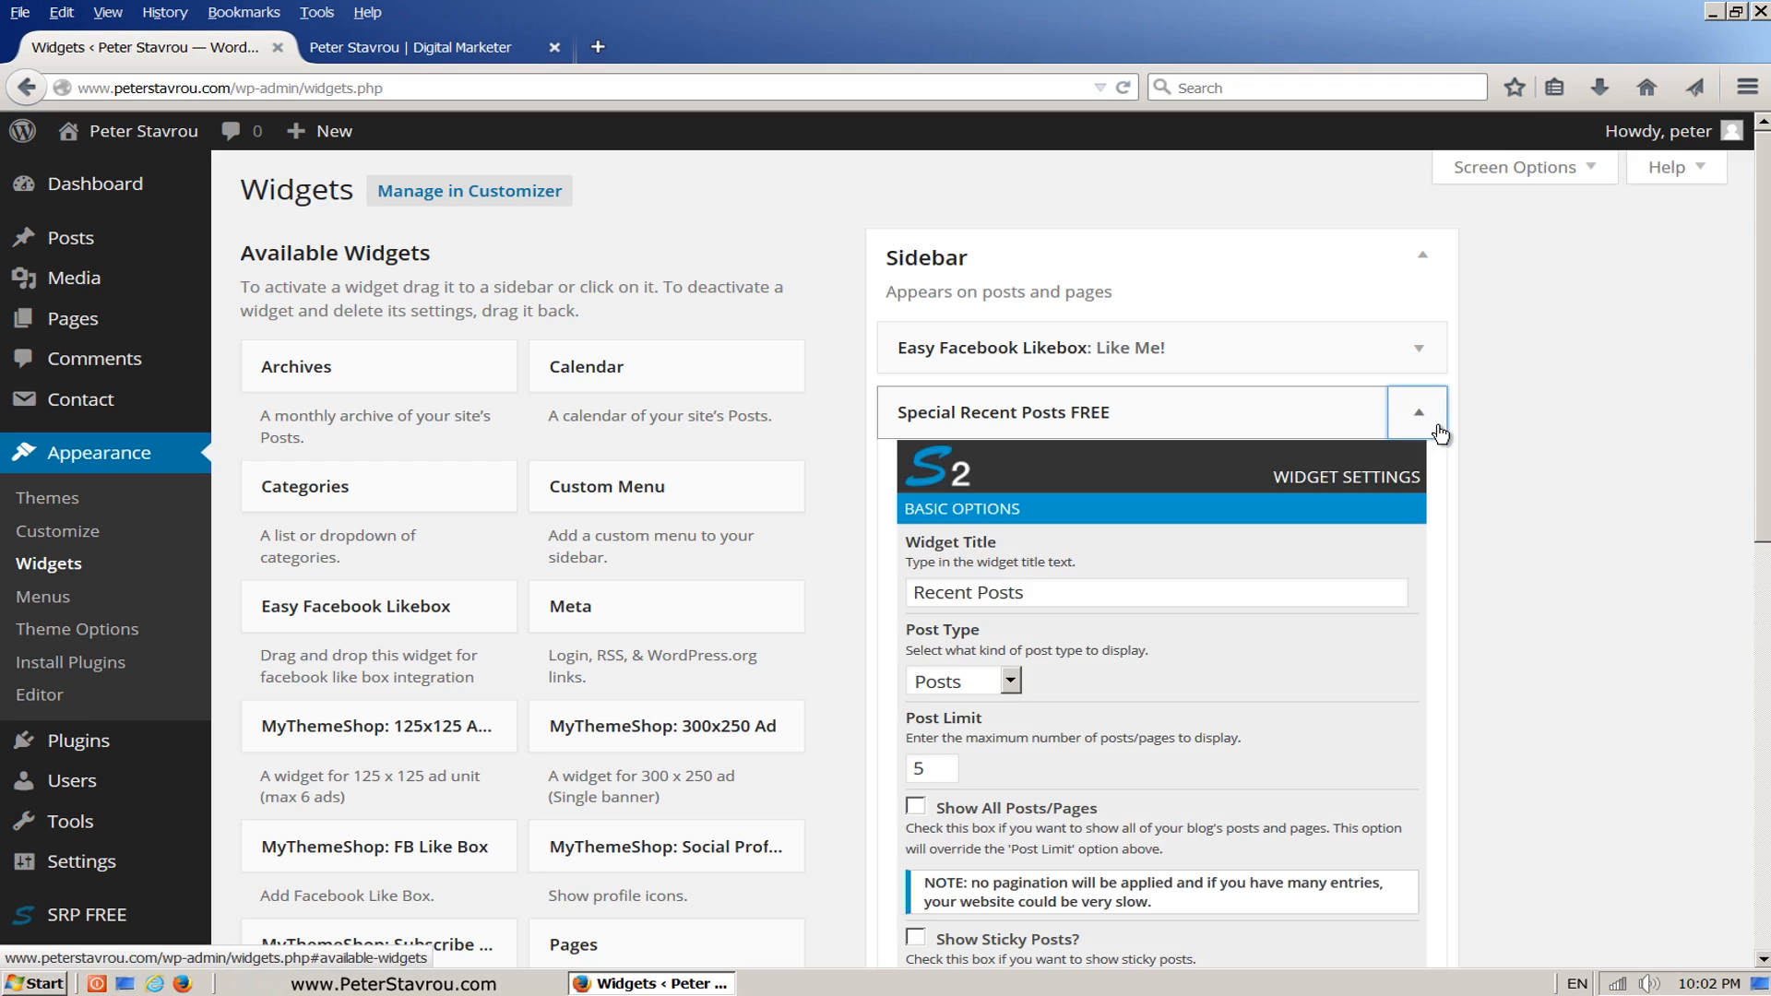
{"action": "left_click_drag", "start_coordinate": [1762, 426], "coordinate": [1755, 615]}
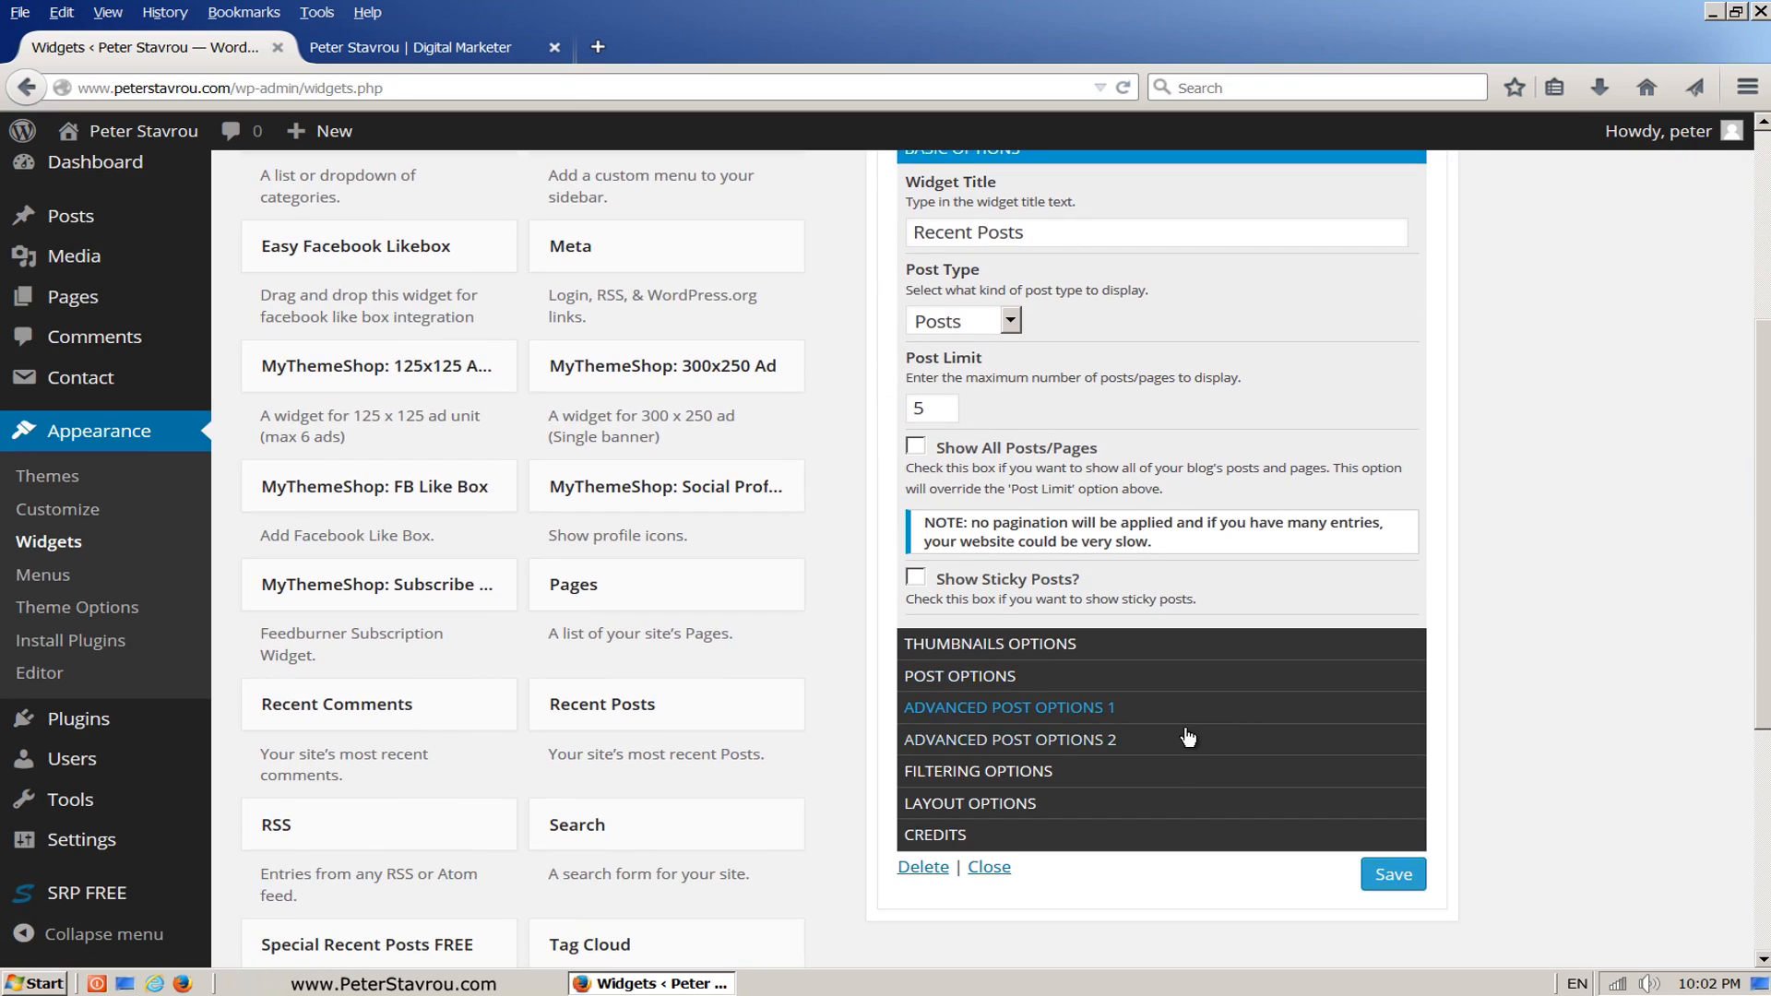
{"action": "left_click", "coordinate": [1168, 810]}
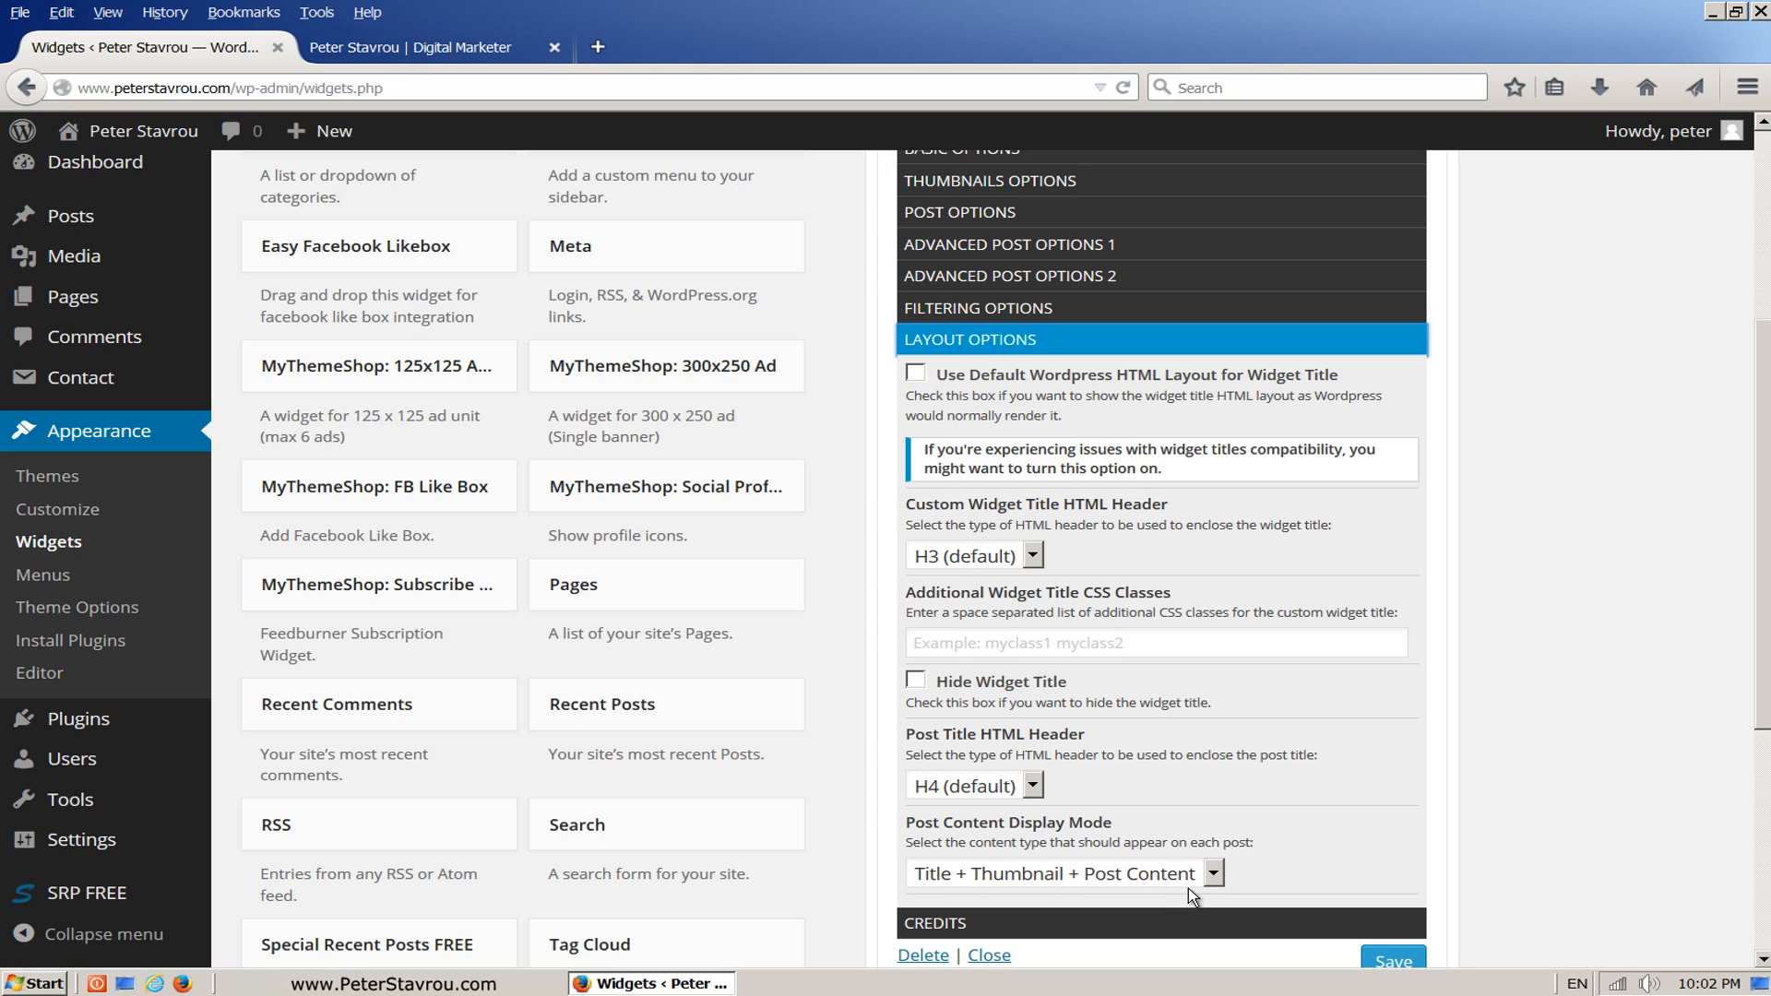
{"action": "left_click", "coordinate": [1214, 875]}
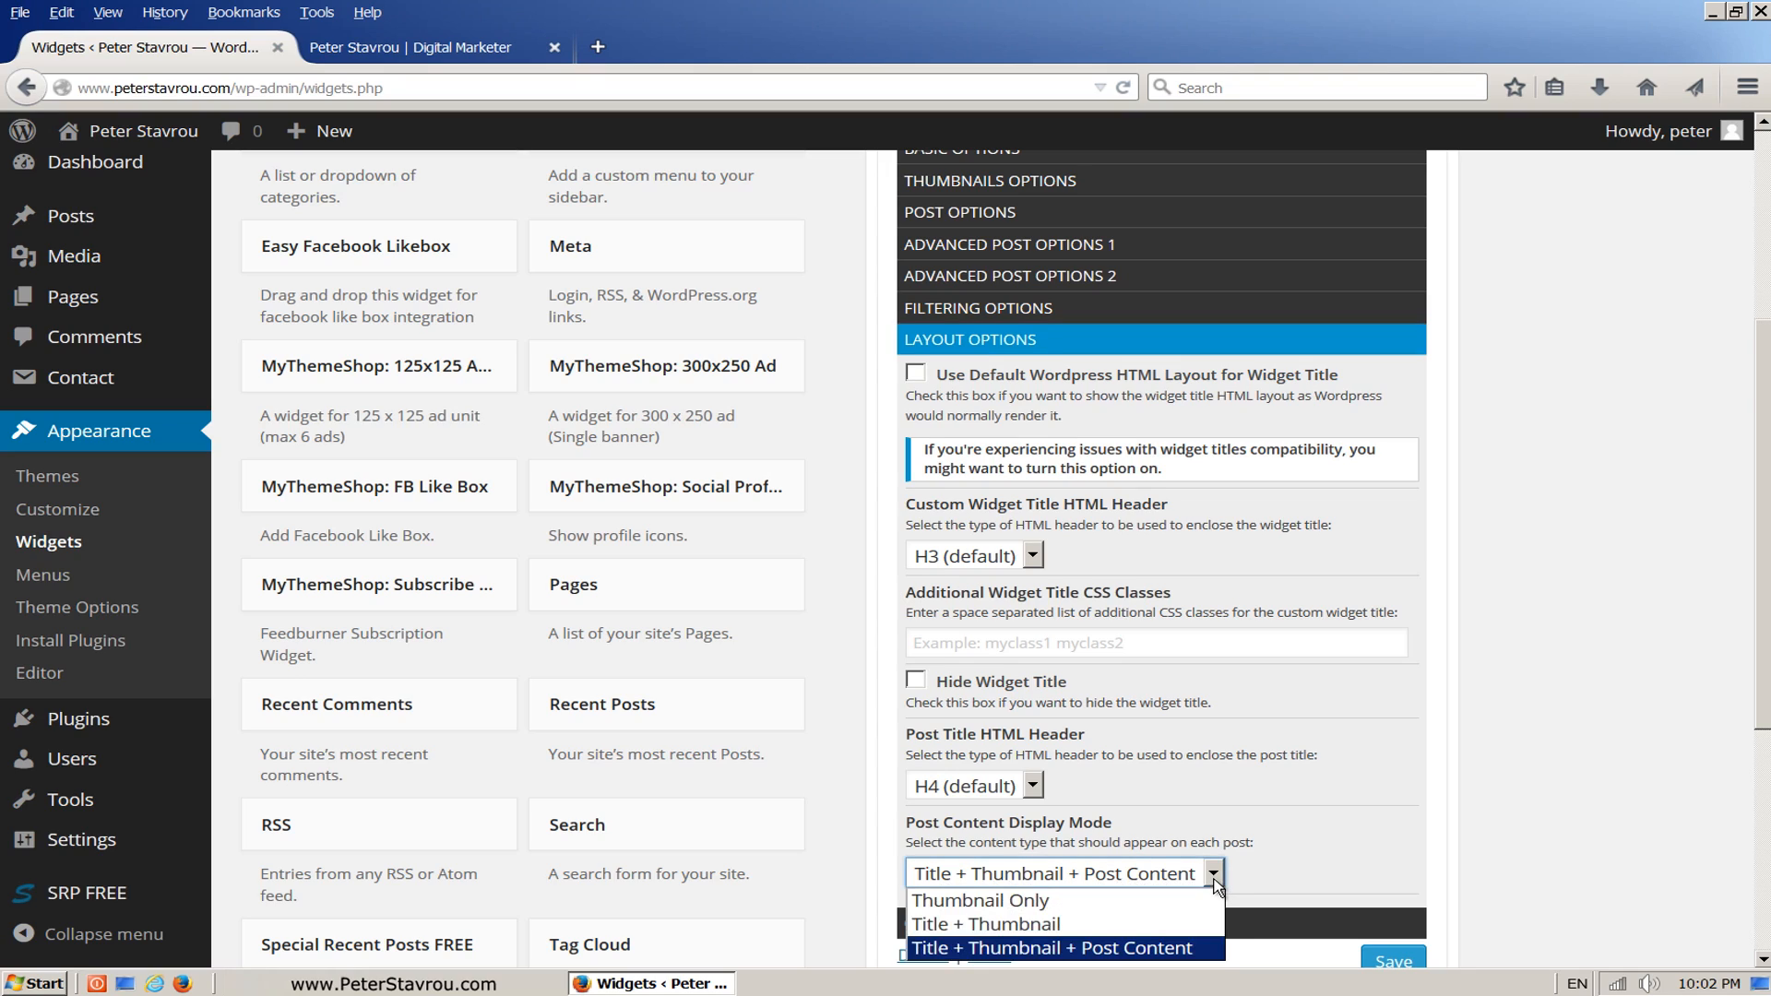
{"action": "left_click", "coordinate": [1100, 927]}
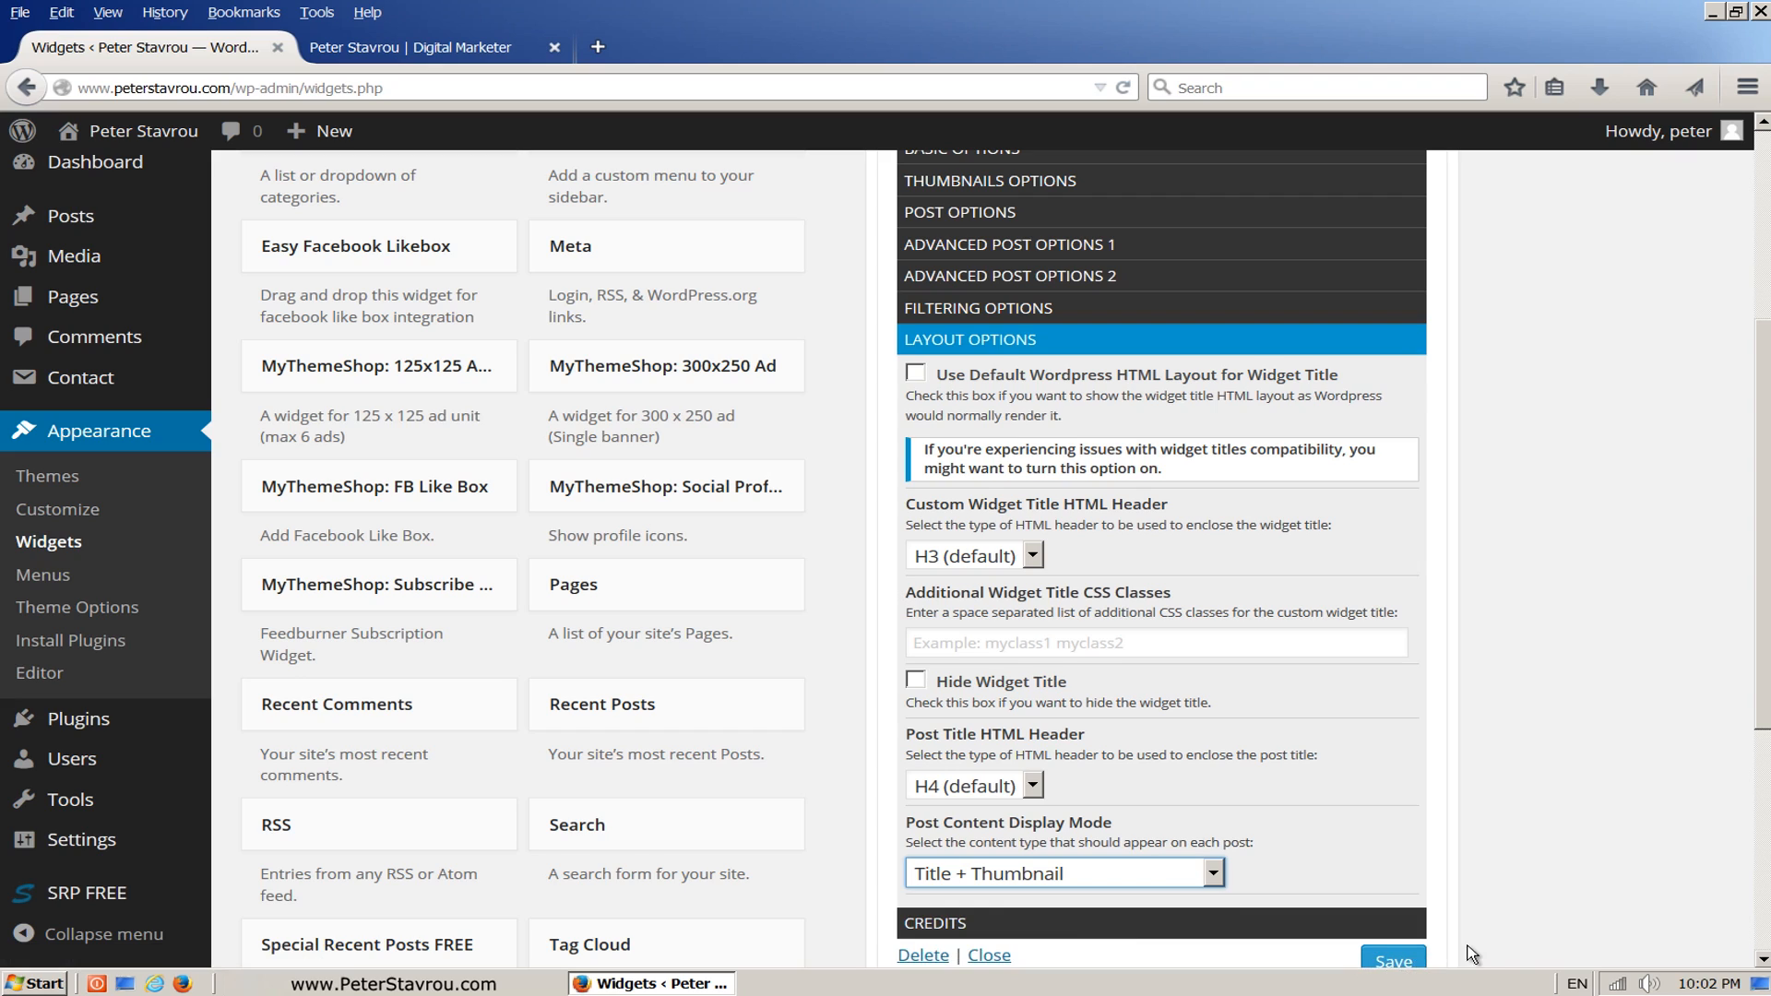
Step: Save the Special Recent Posts FREE widget and reload the homepage to review the recent posts in the sidebar
{"action": "scroll", "coordinate": [1476, 933], "scroll_direction": "down", "scroll_amount": 3}
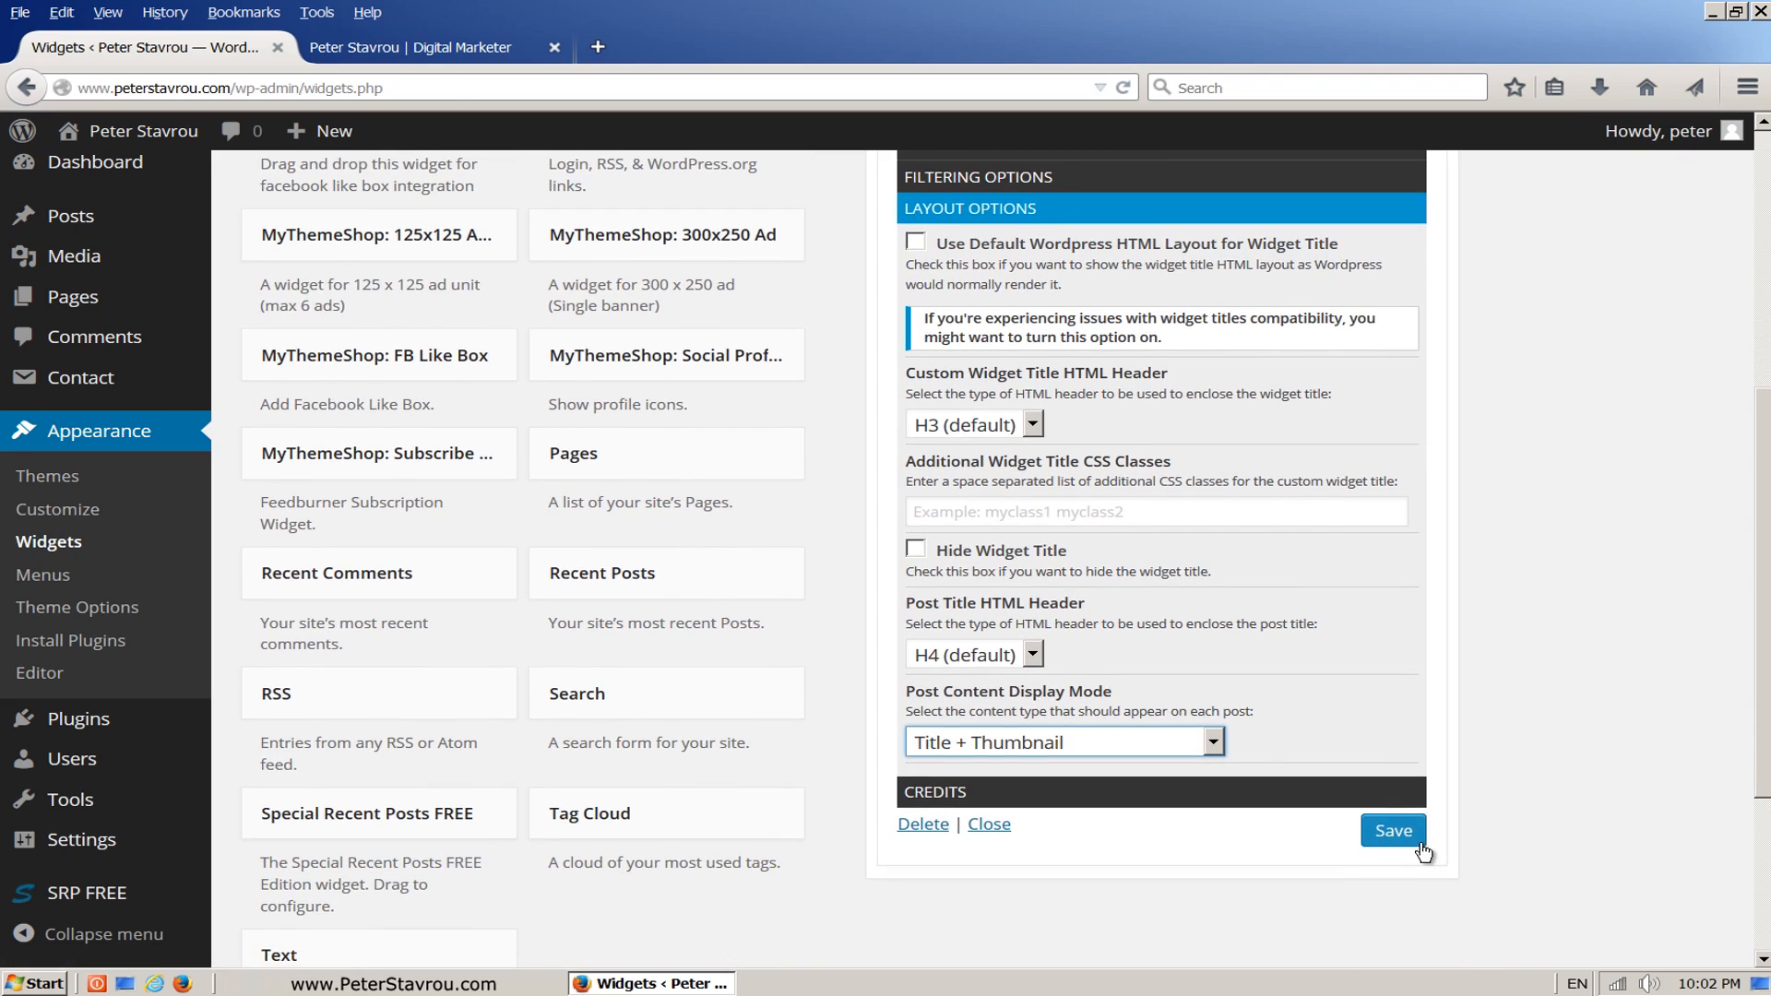
{"action": "left_click", "coordinate": [1394, 831]}
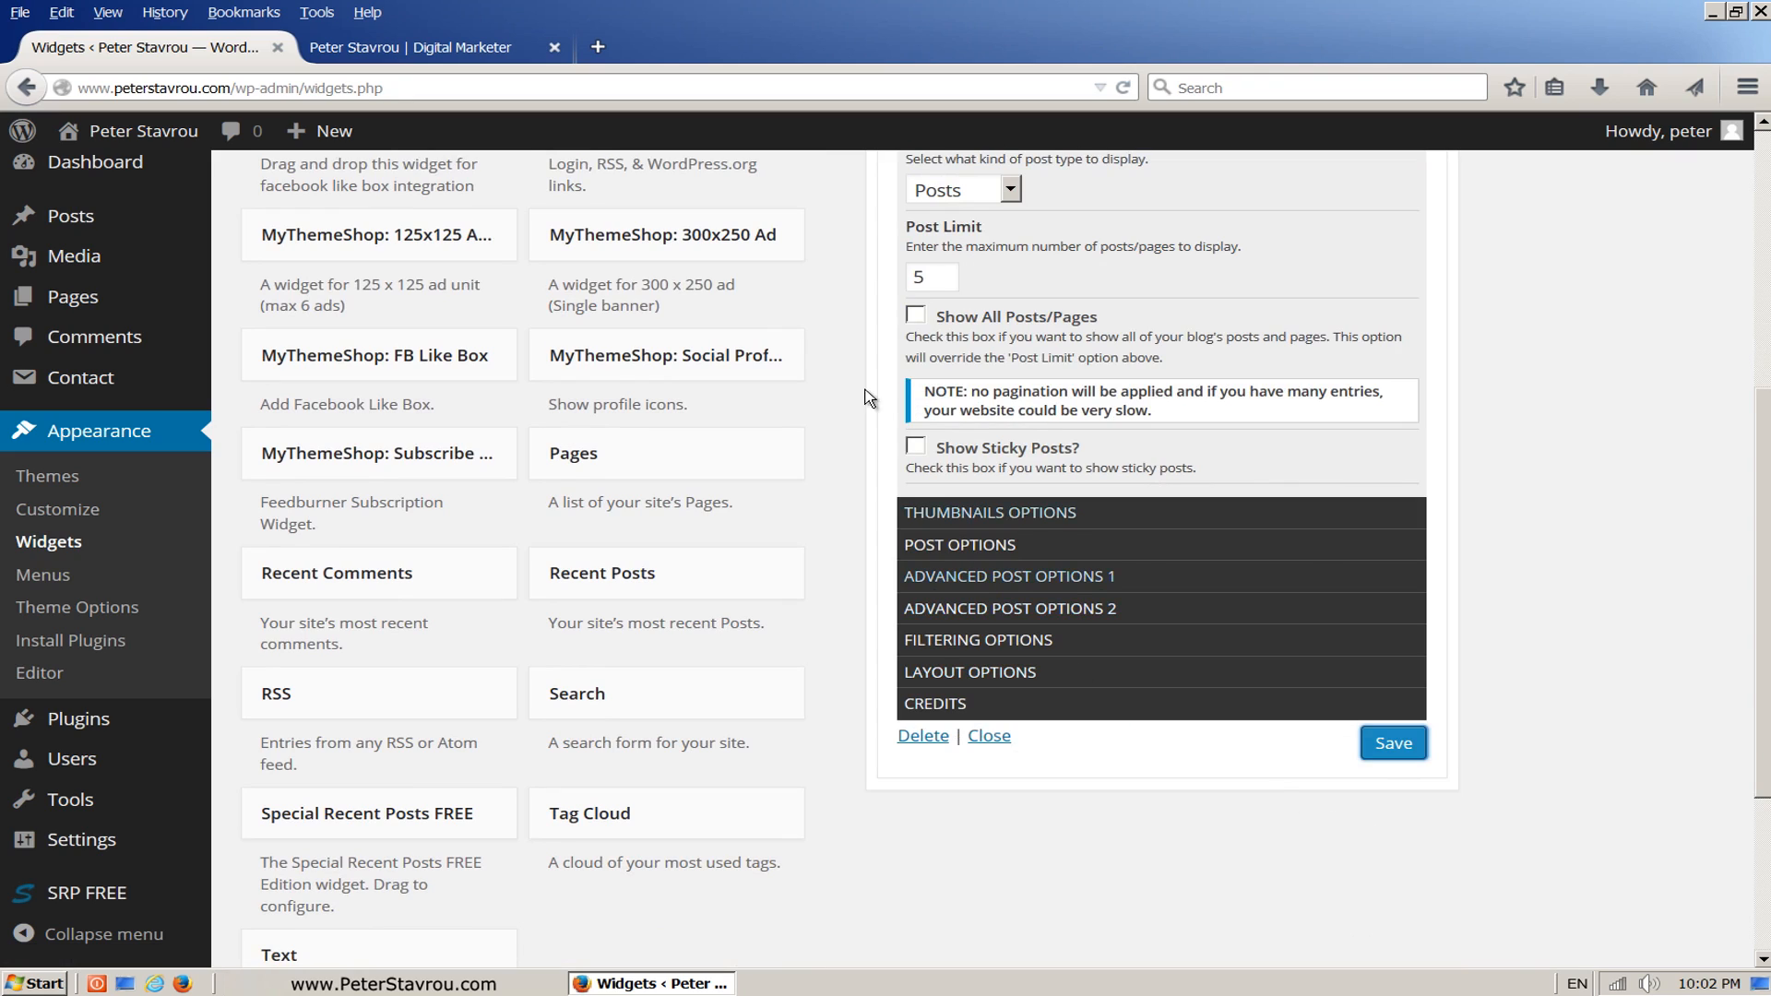
{"action": "left_click", "coordinate": [494, 58]}
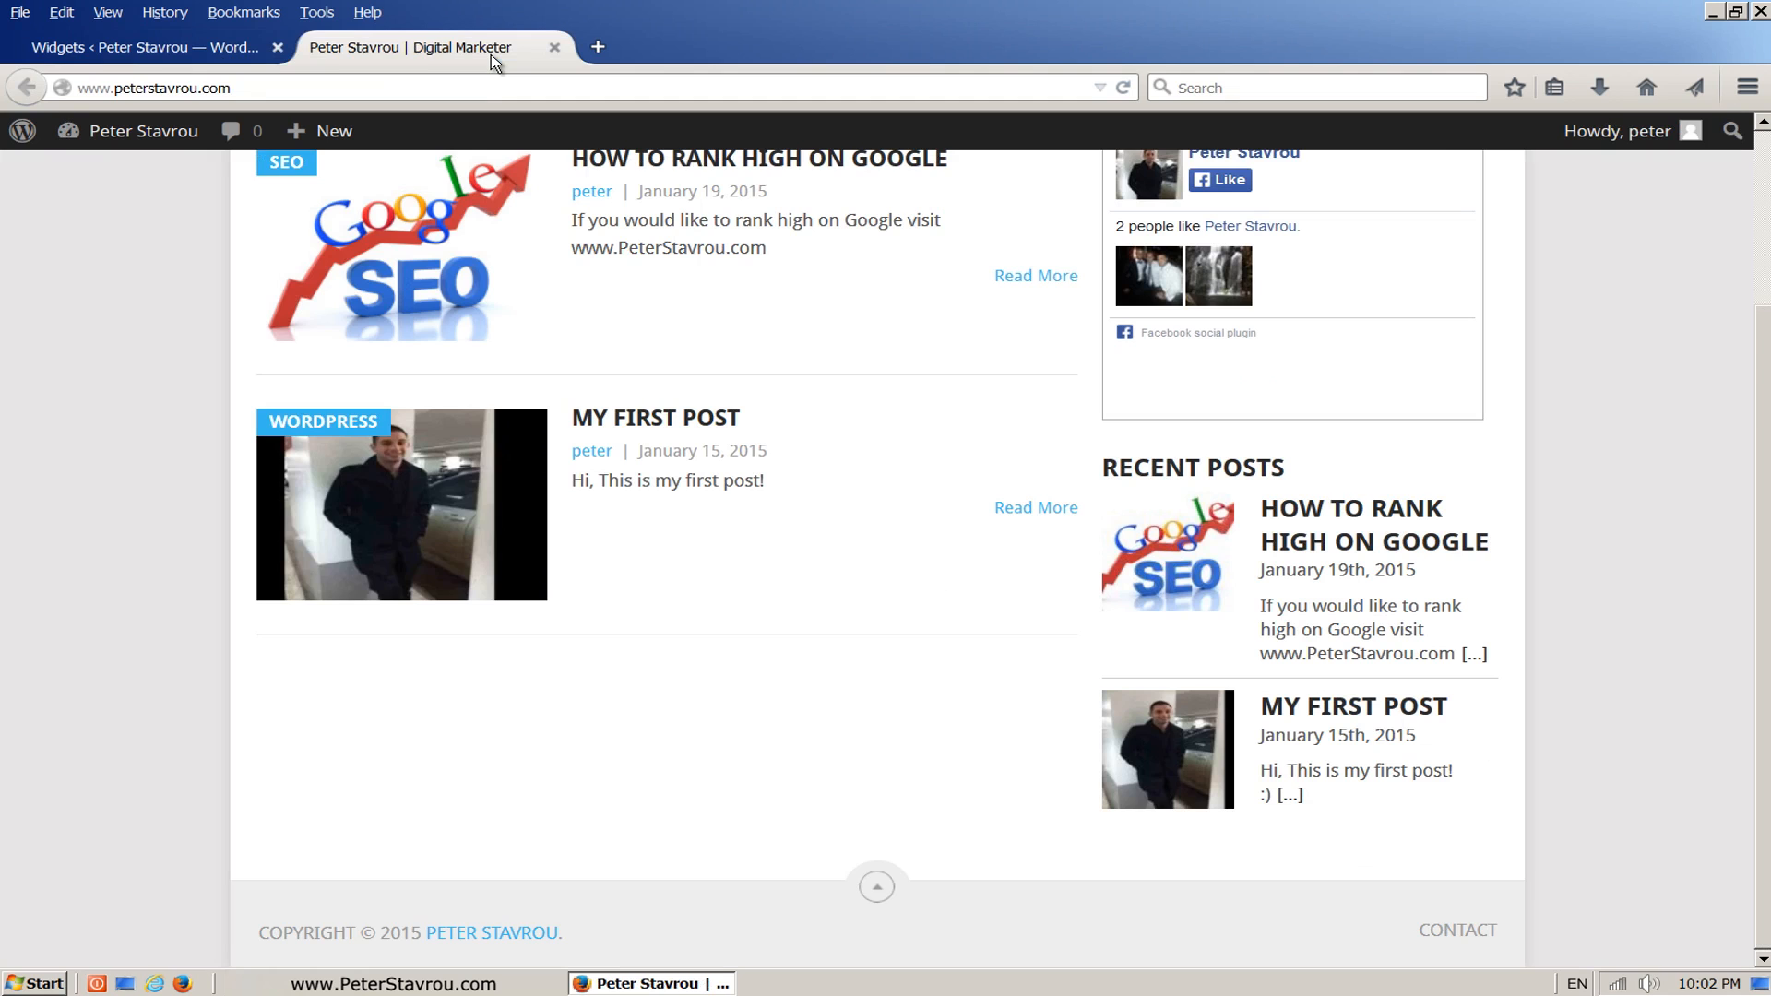
{"action": "left_click", "coordinate": [1127, 90]}
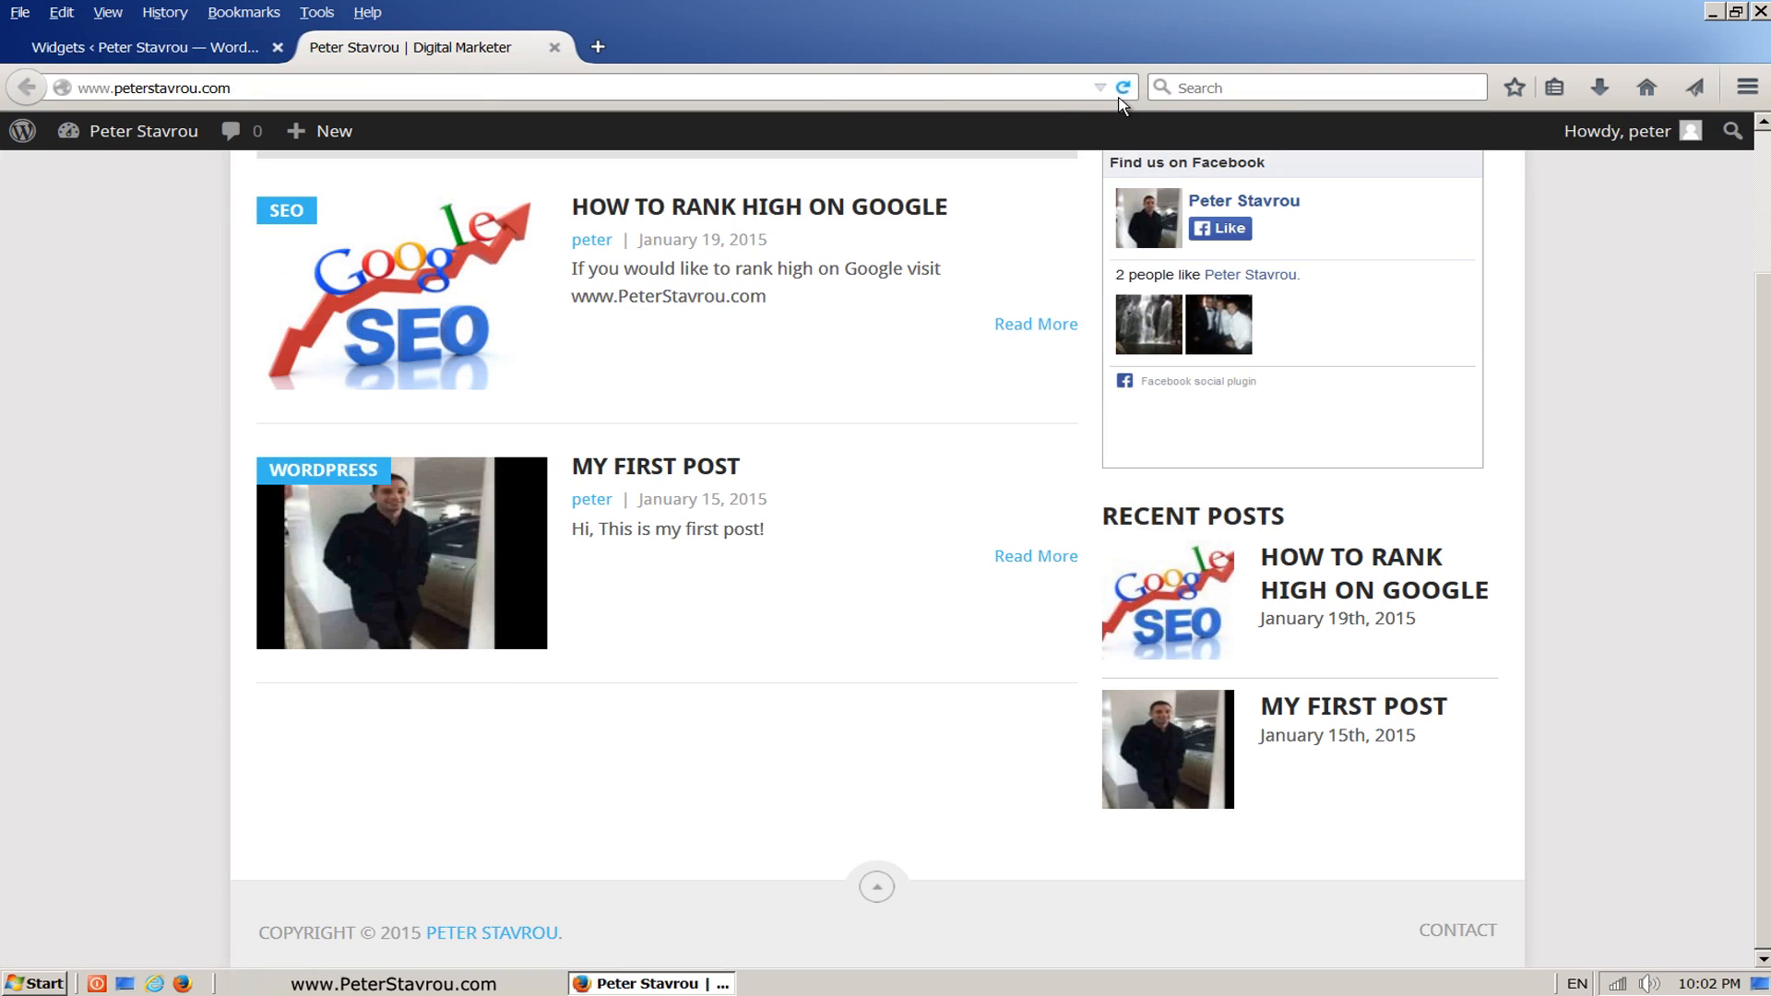
{"action": "left_click_drag", "start_coordinate": [1763, 442], "coordinate": [1764, 373]}
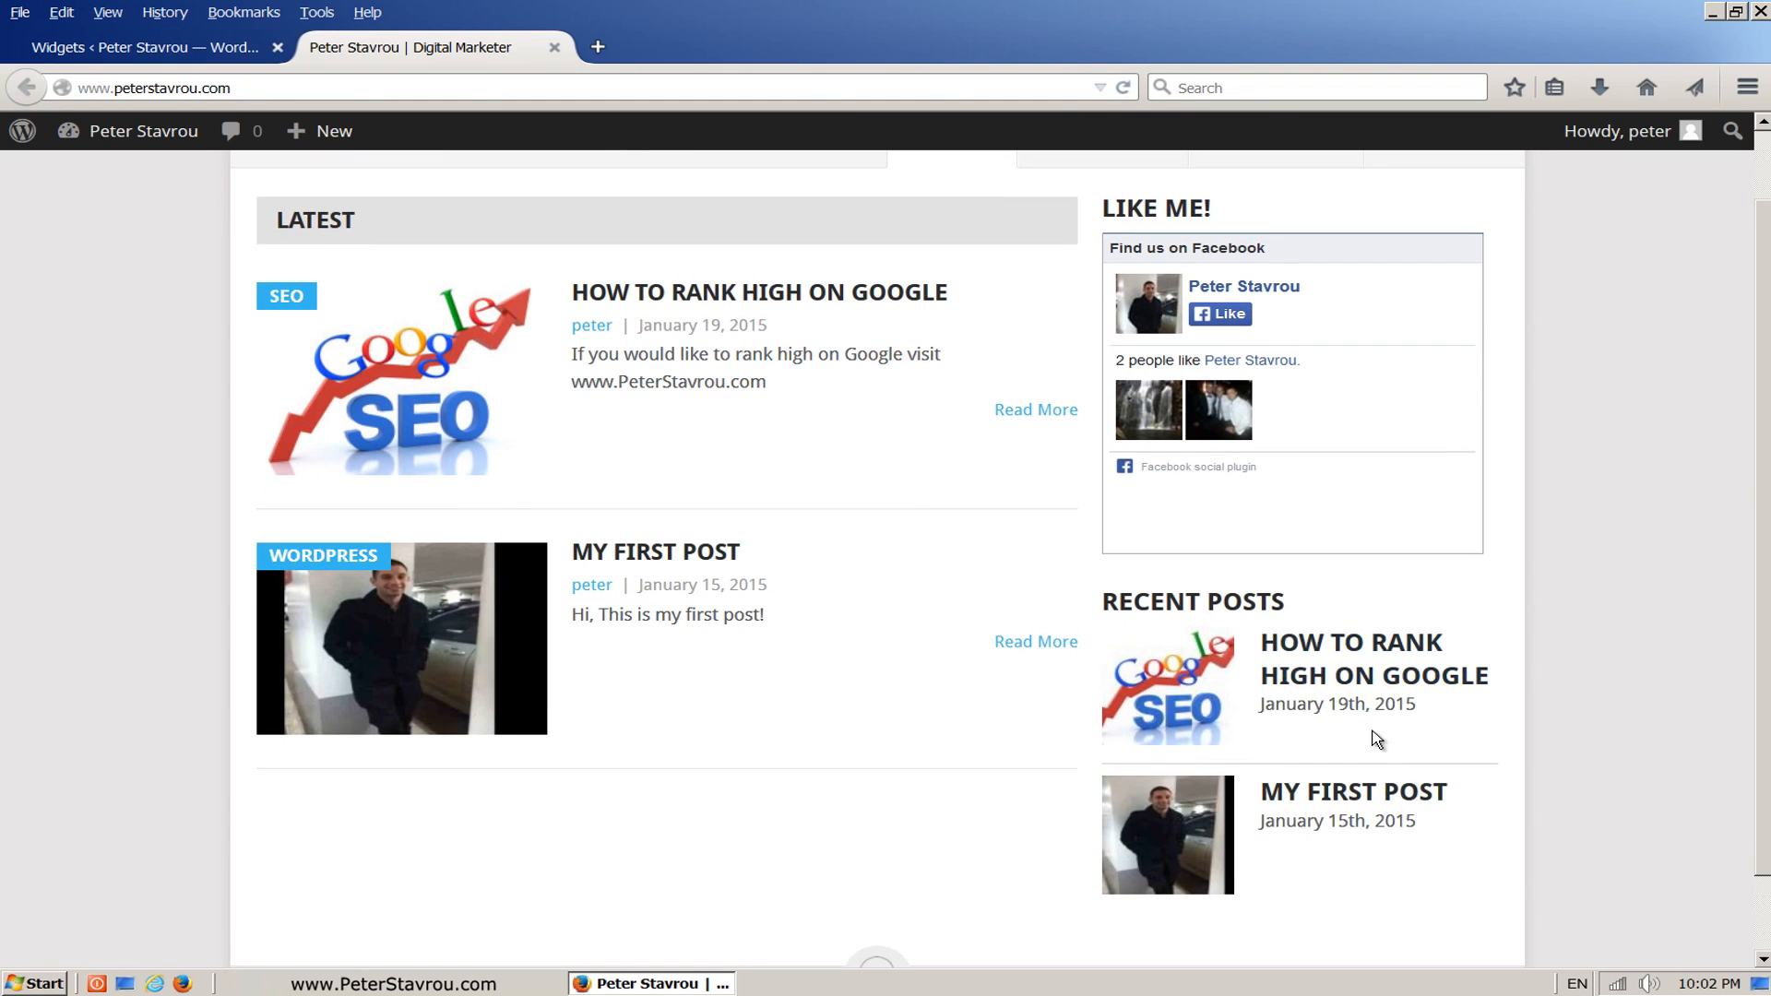
{"action": "left_click_drag", "start_coordinate": [1765, 792], "coordinate": [1768, 706]}
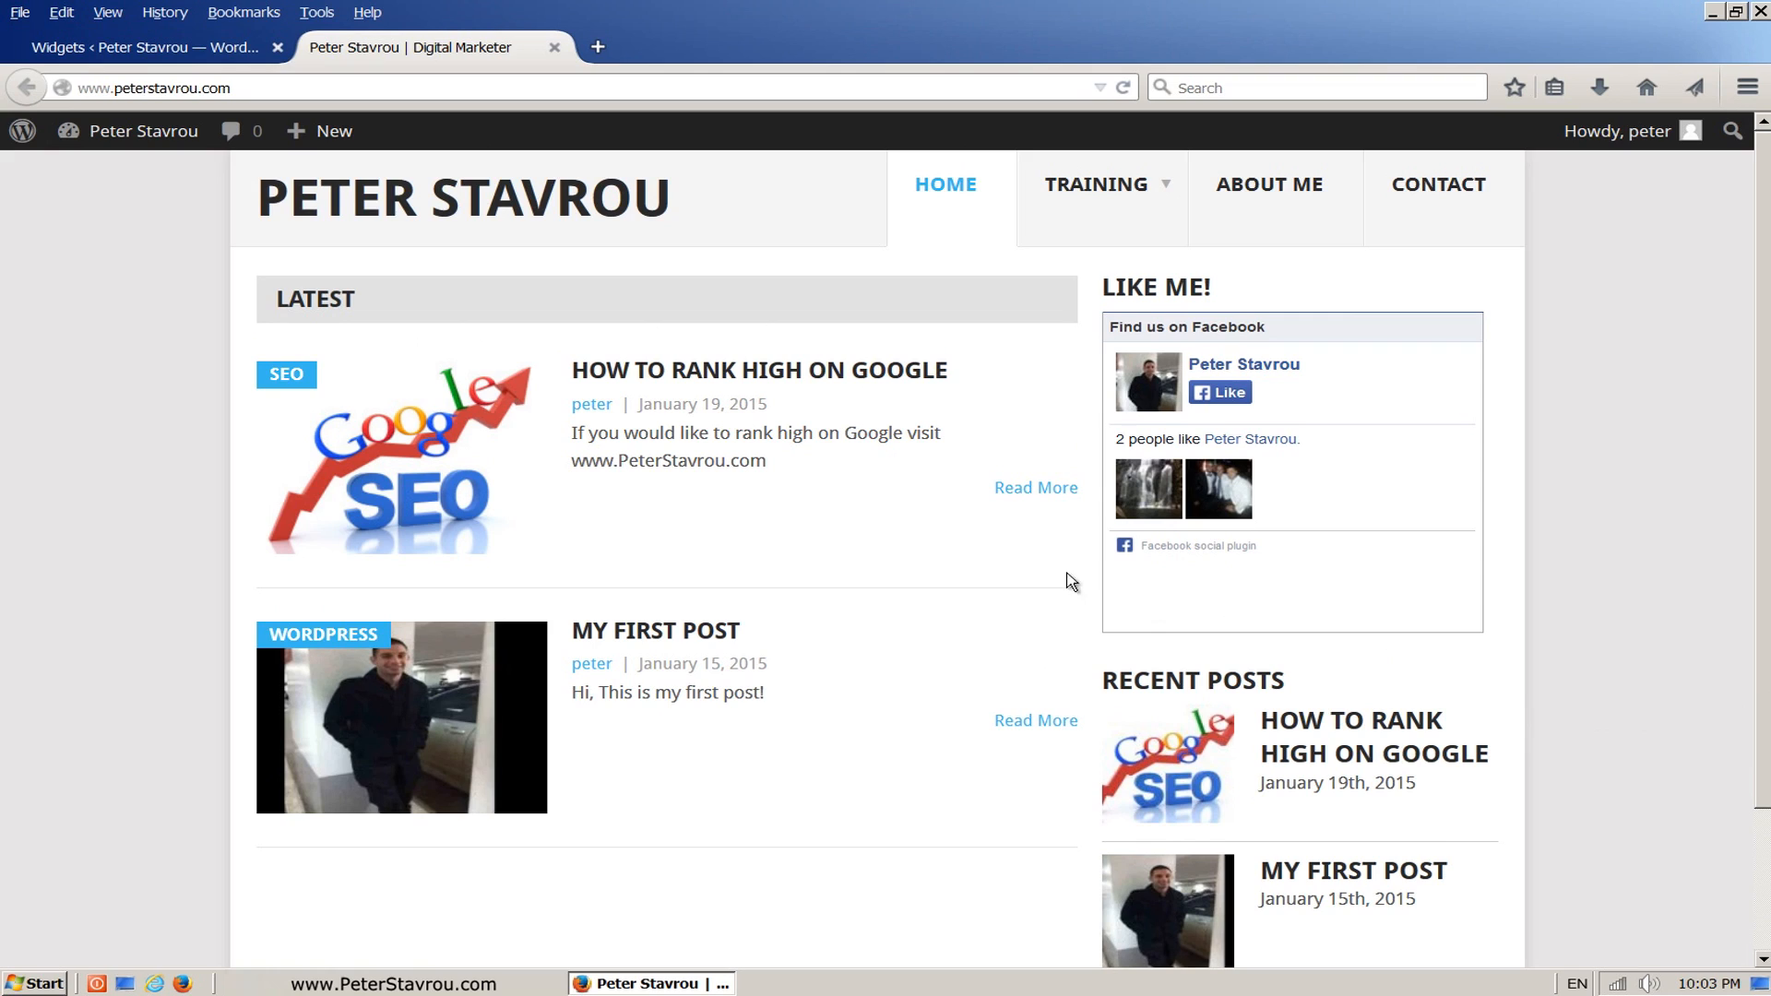
Step: Go back to the site admin and search the plugins available to add for "newsletter"
{"action": "left_click", "coordinate": [233, 57]}
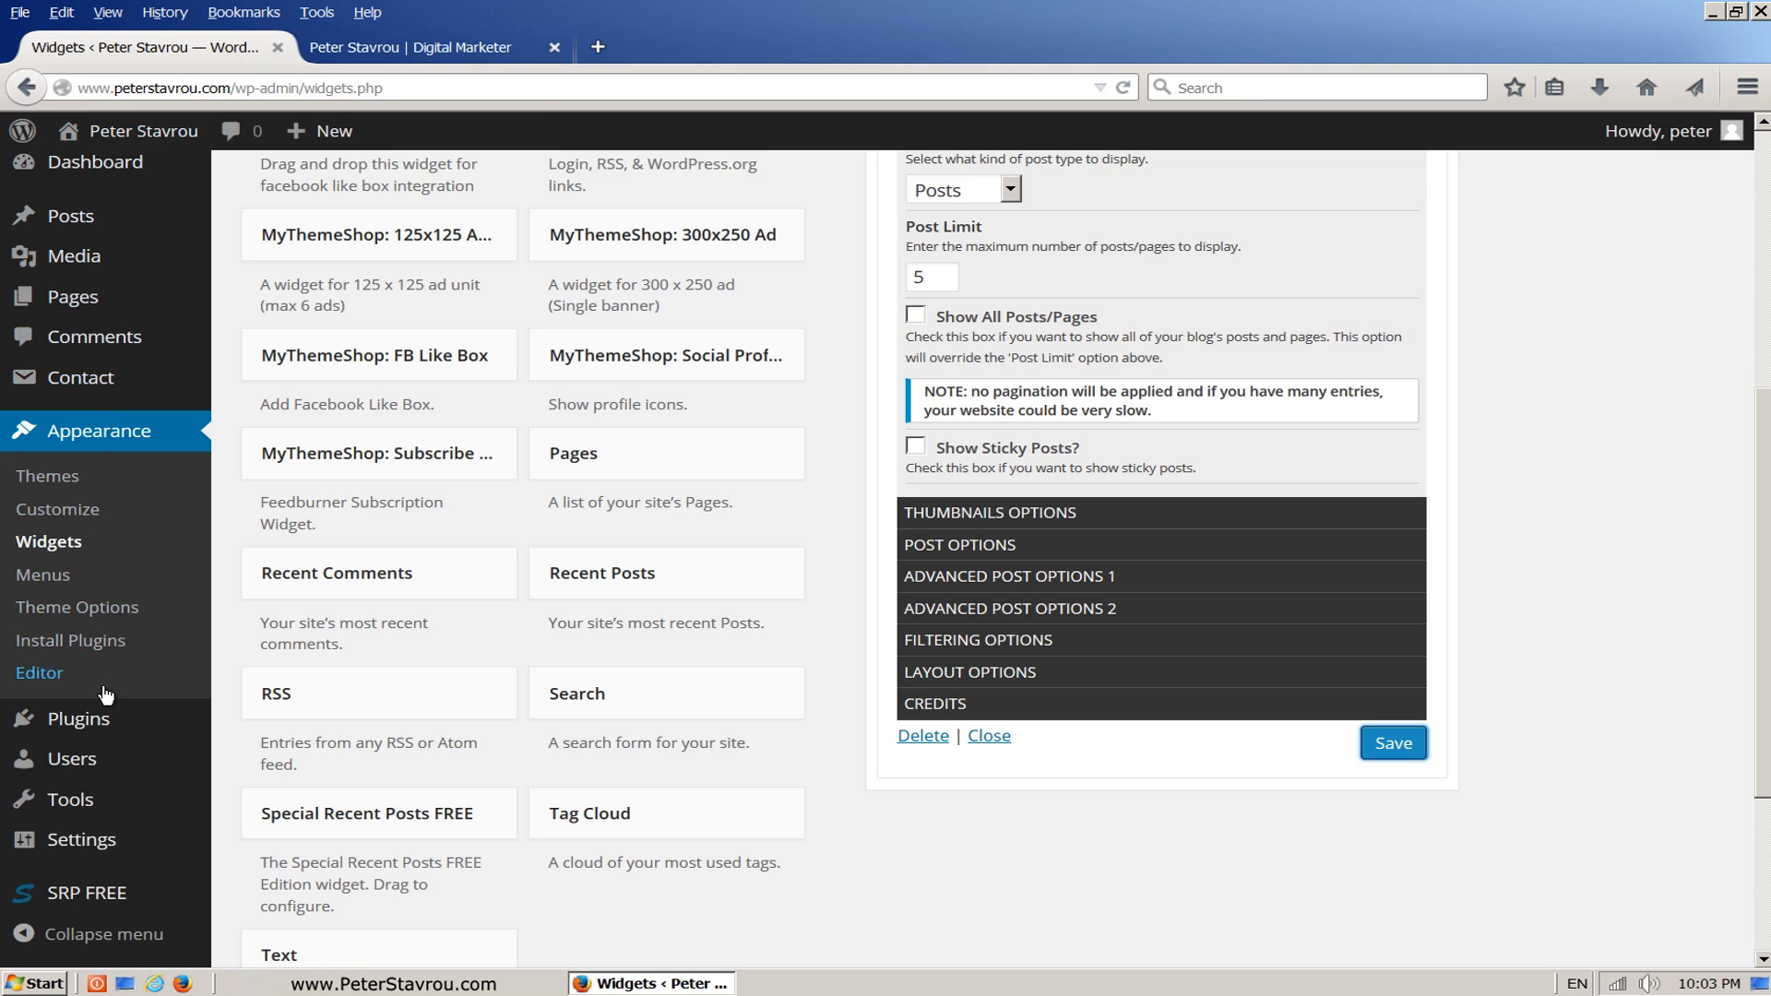
{"action": "mouse_move", "coordinate": [105, 718]}
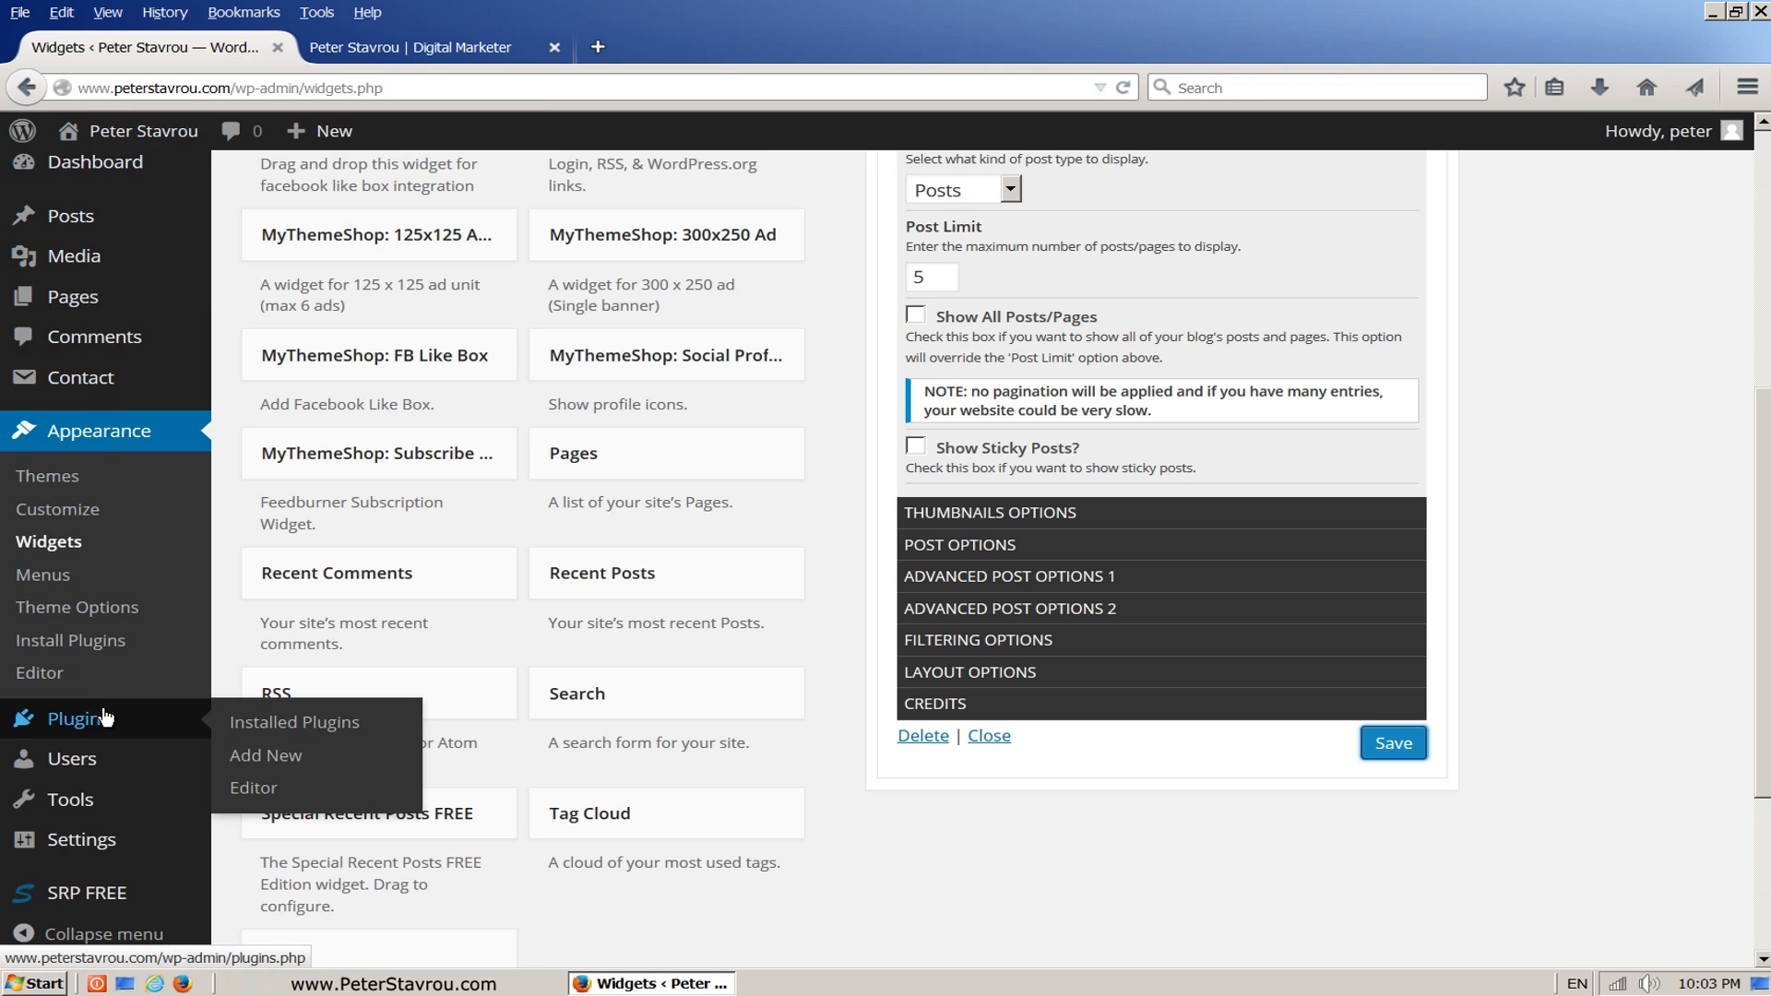
{"action": "left_click", "coordinate": [367, 760]}
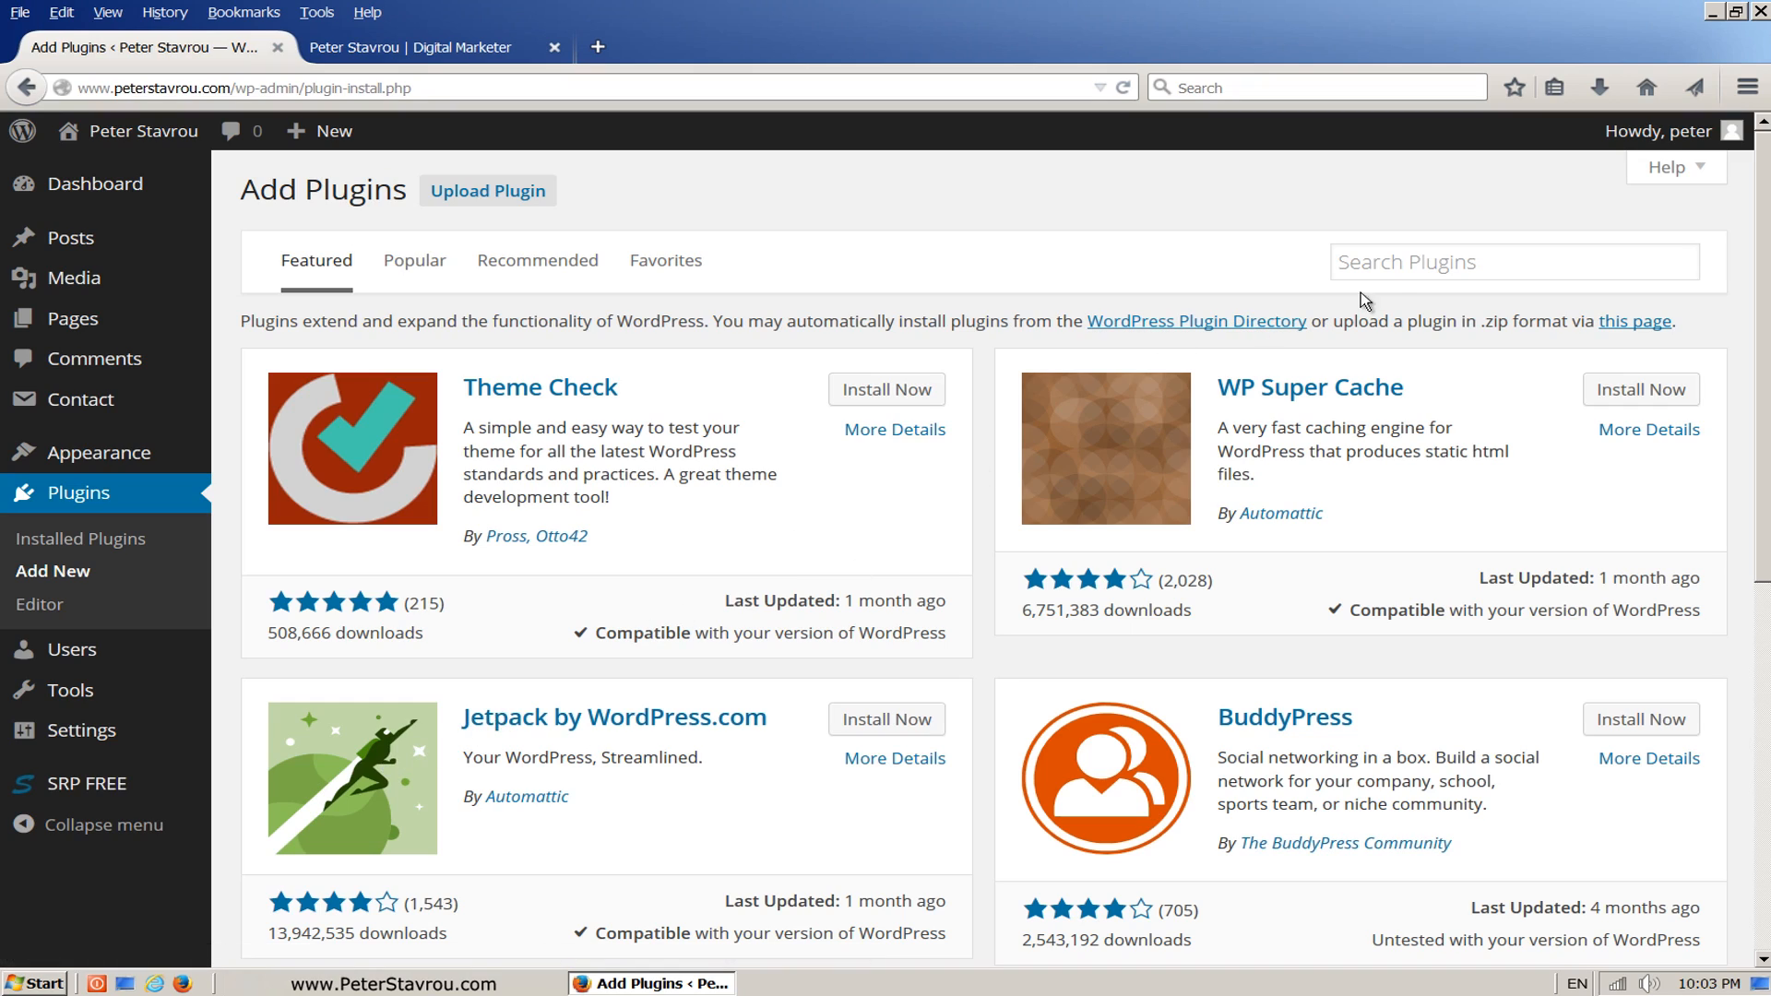
{"action": "left_click", "coordinate": [1492, 271]}
{"action": "type", "text": "n"}
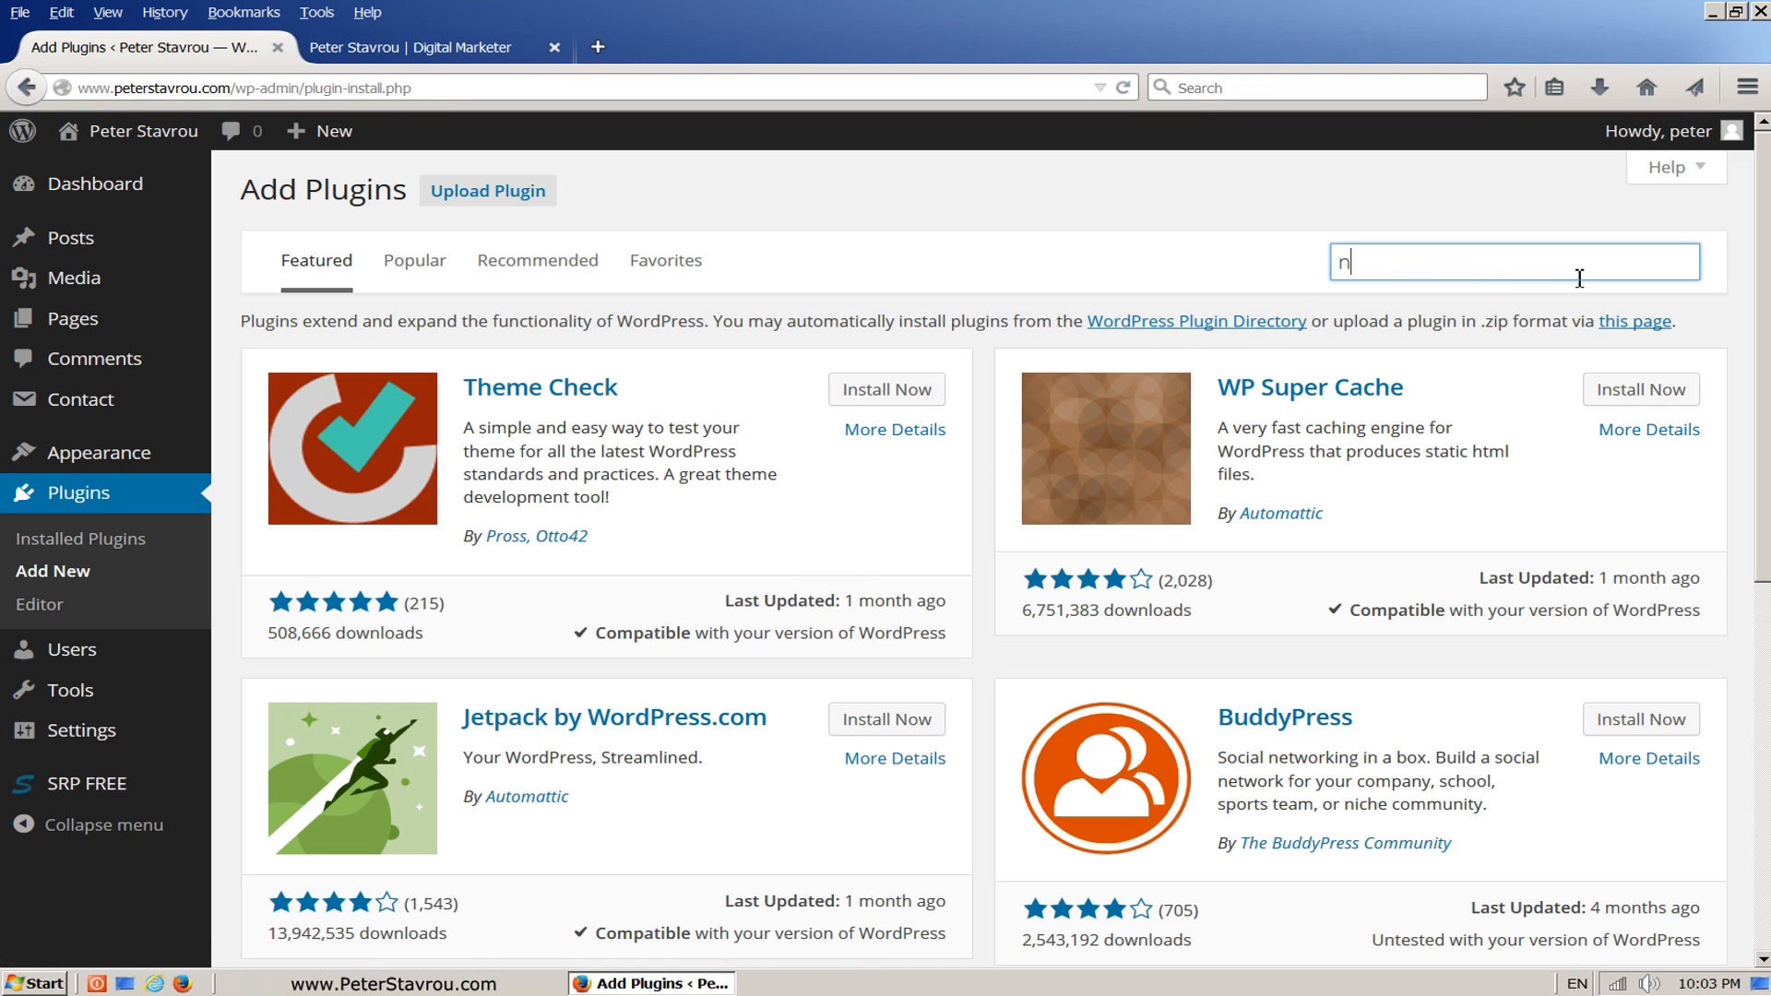
{"action": "type", "text": "ewsletter"}
{"action": "key", "text": "Return"}
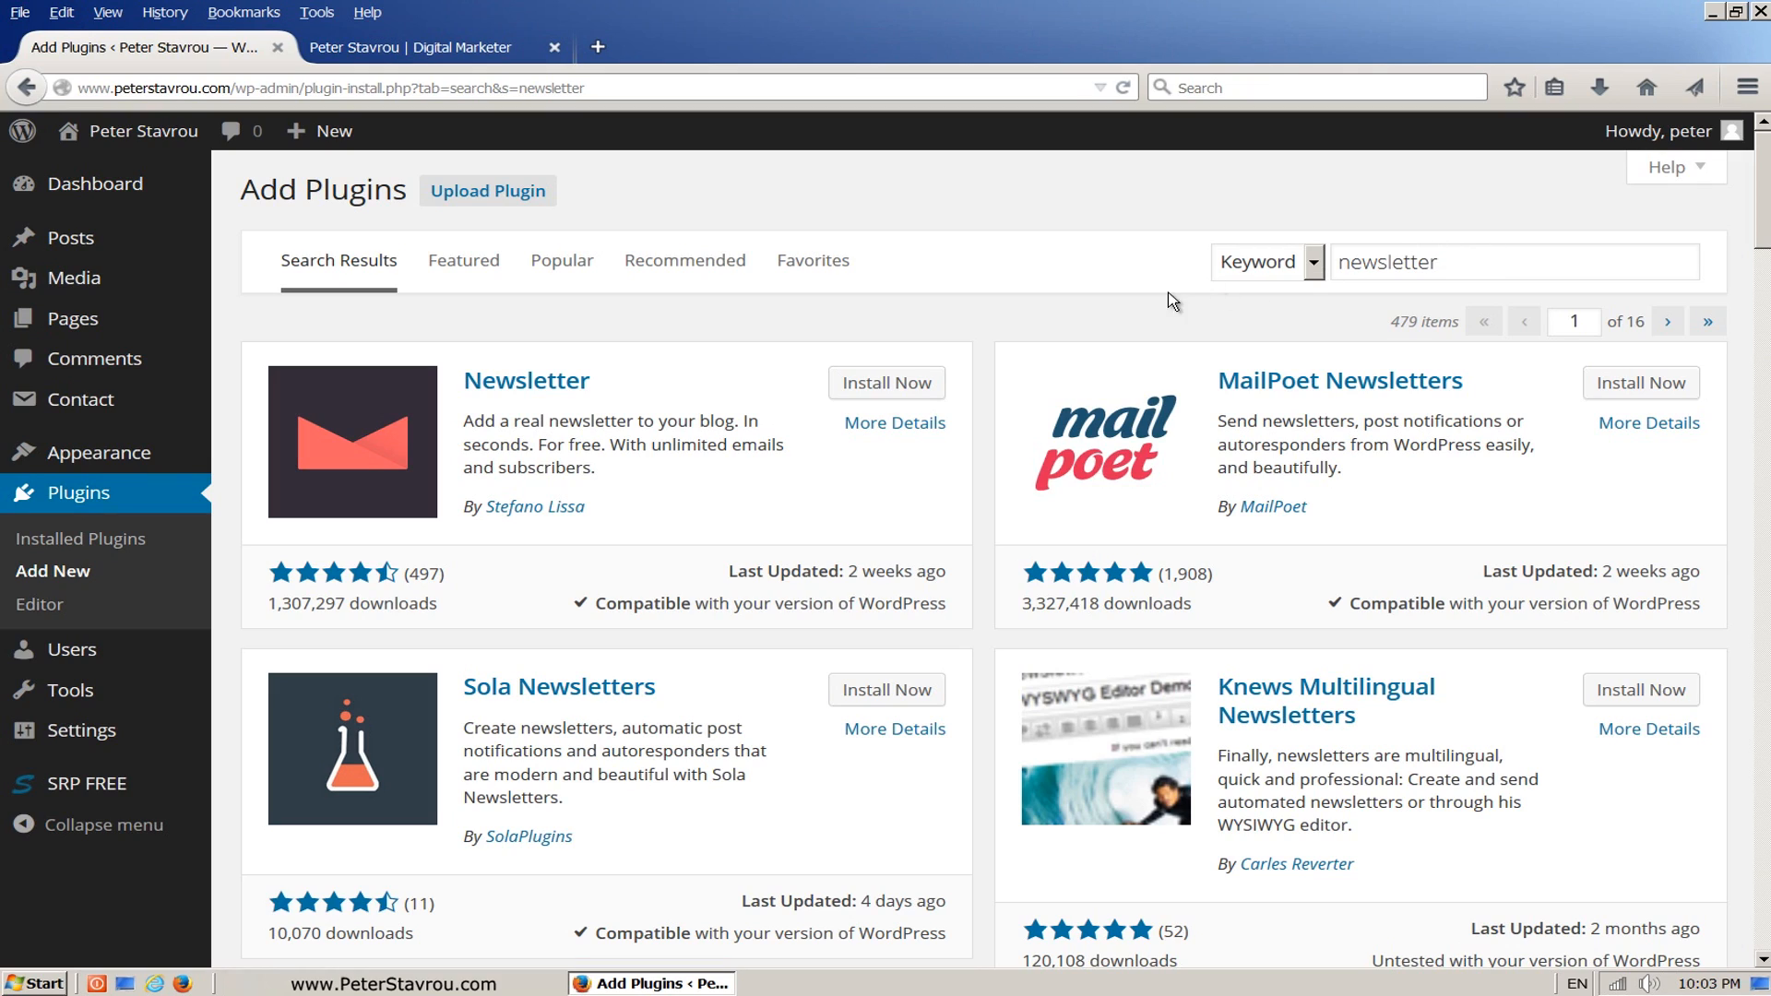
Step: Install the plugin named Newsletter from the search results and activate it
{"action": "left_click", "coordinate": [935, 386]}
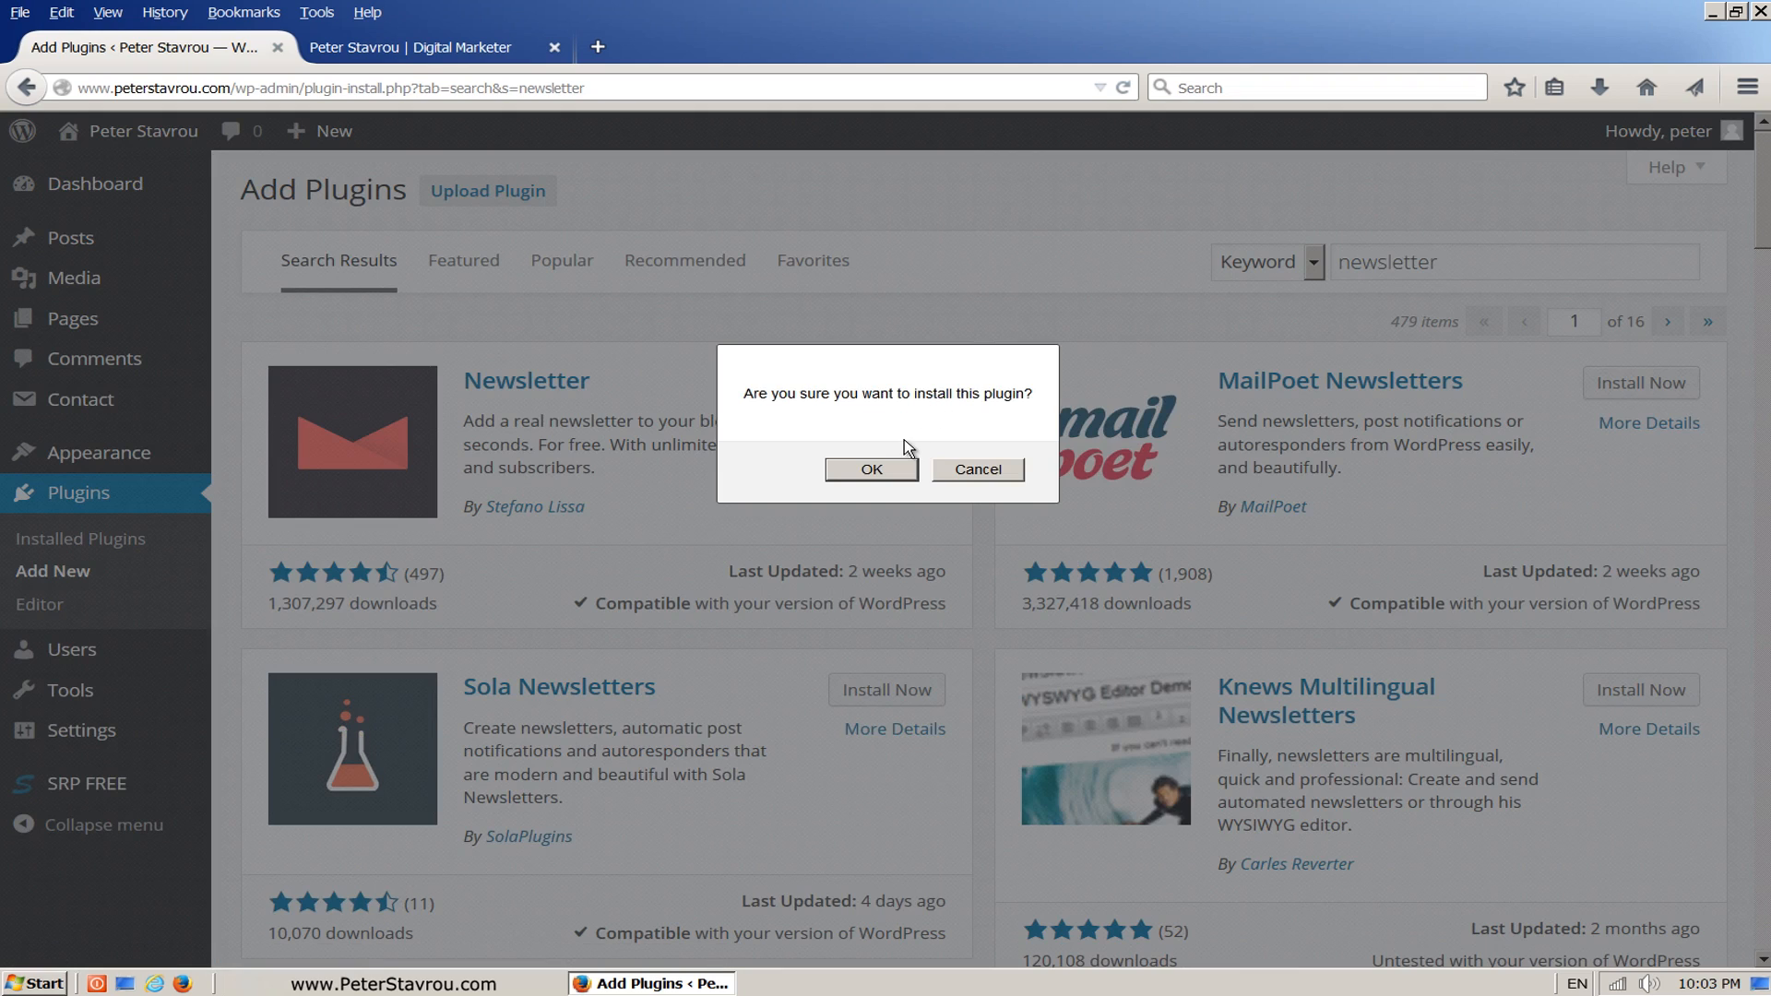
{"action": "left_click", "coordinate": [843, 481]}
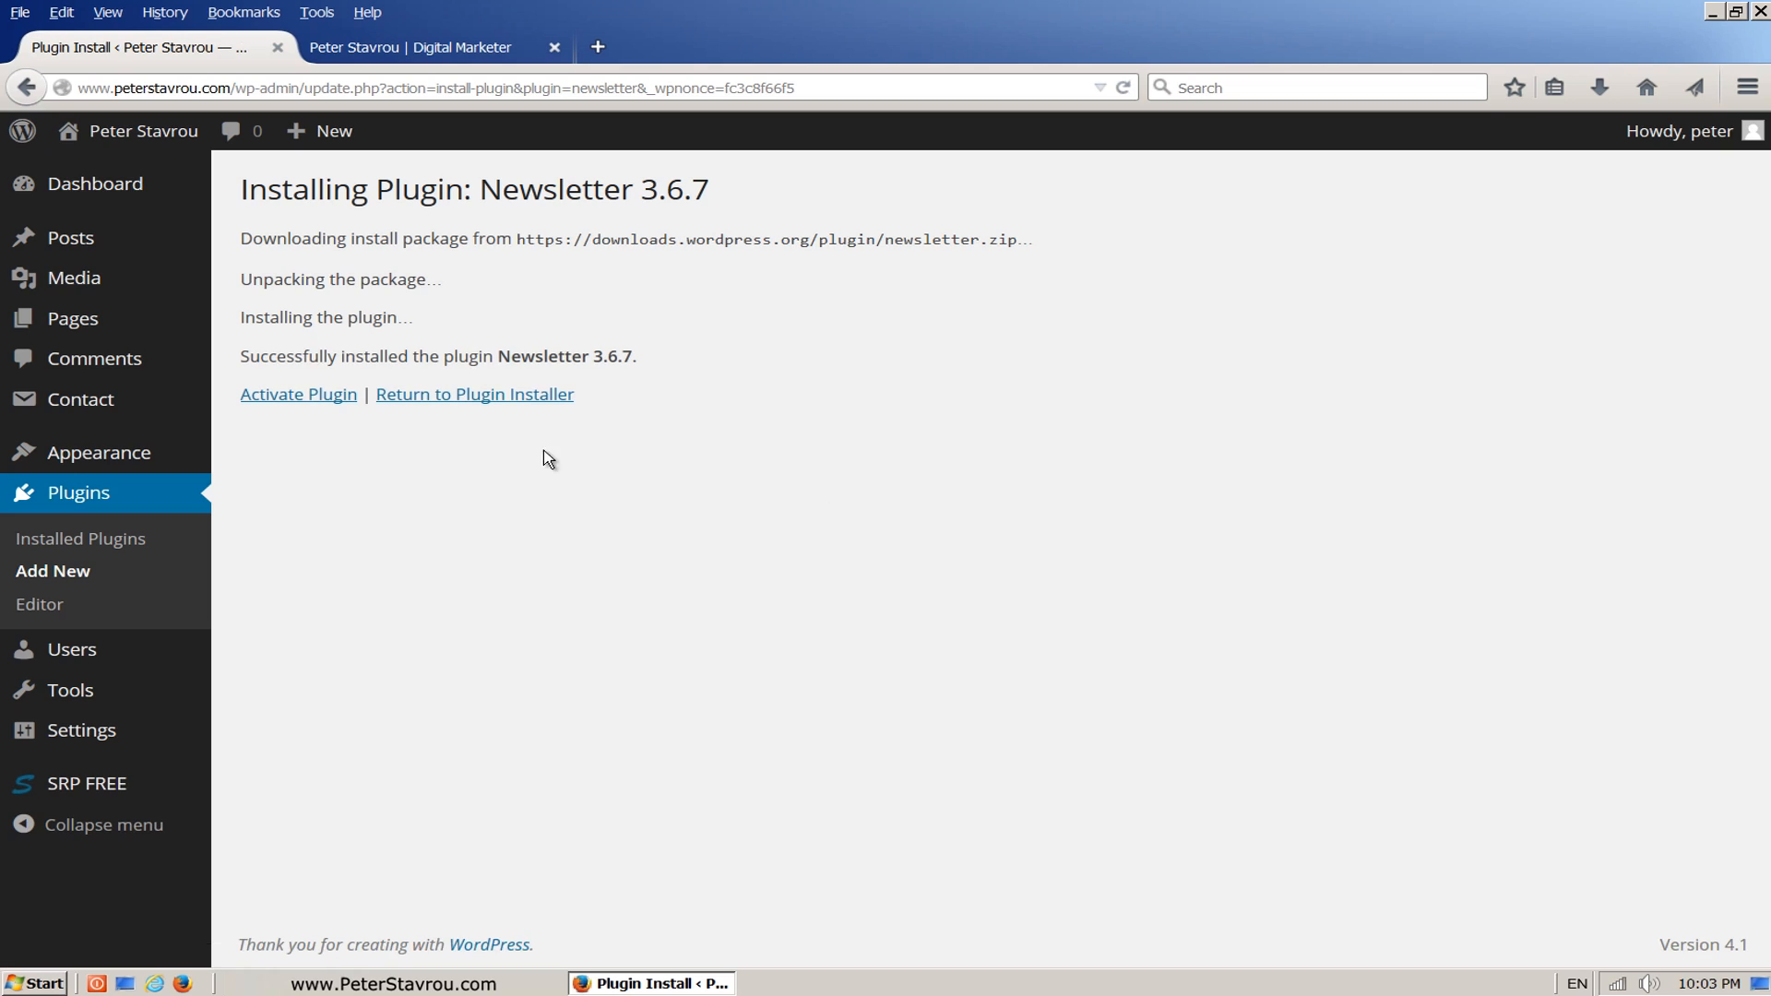
{"action": "left_click", "coordinate": [345, 406]}
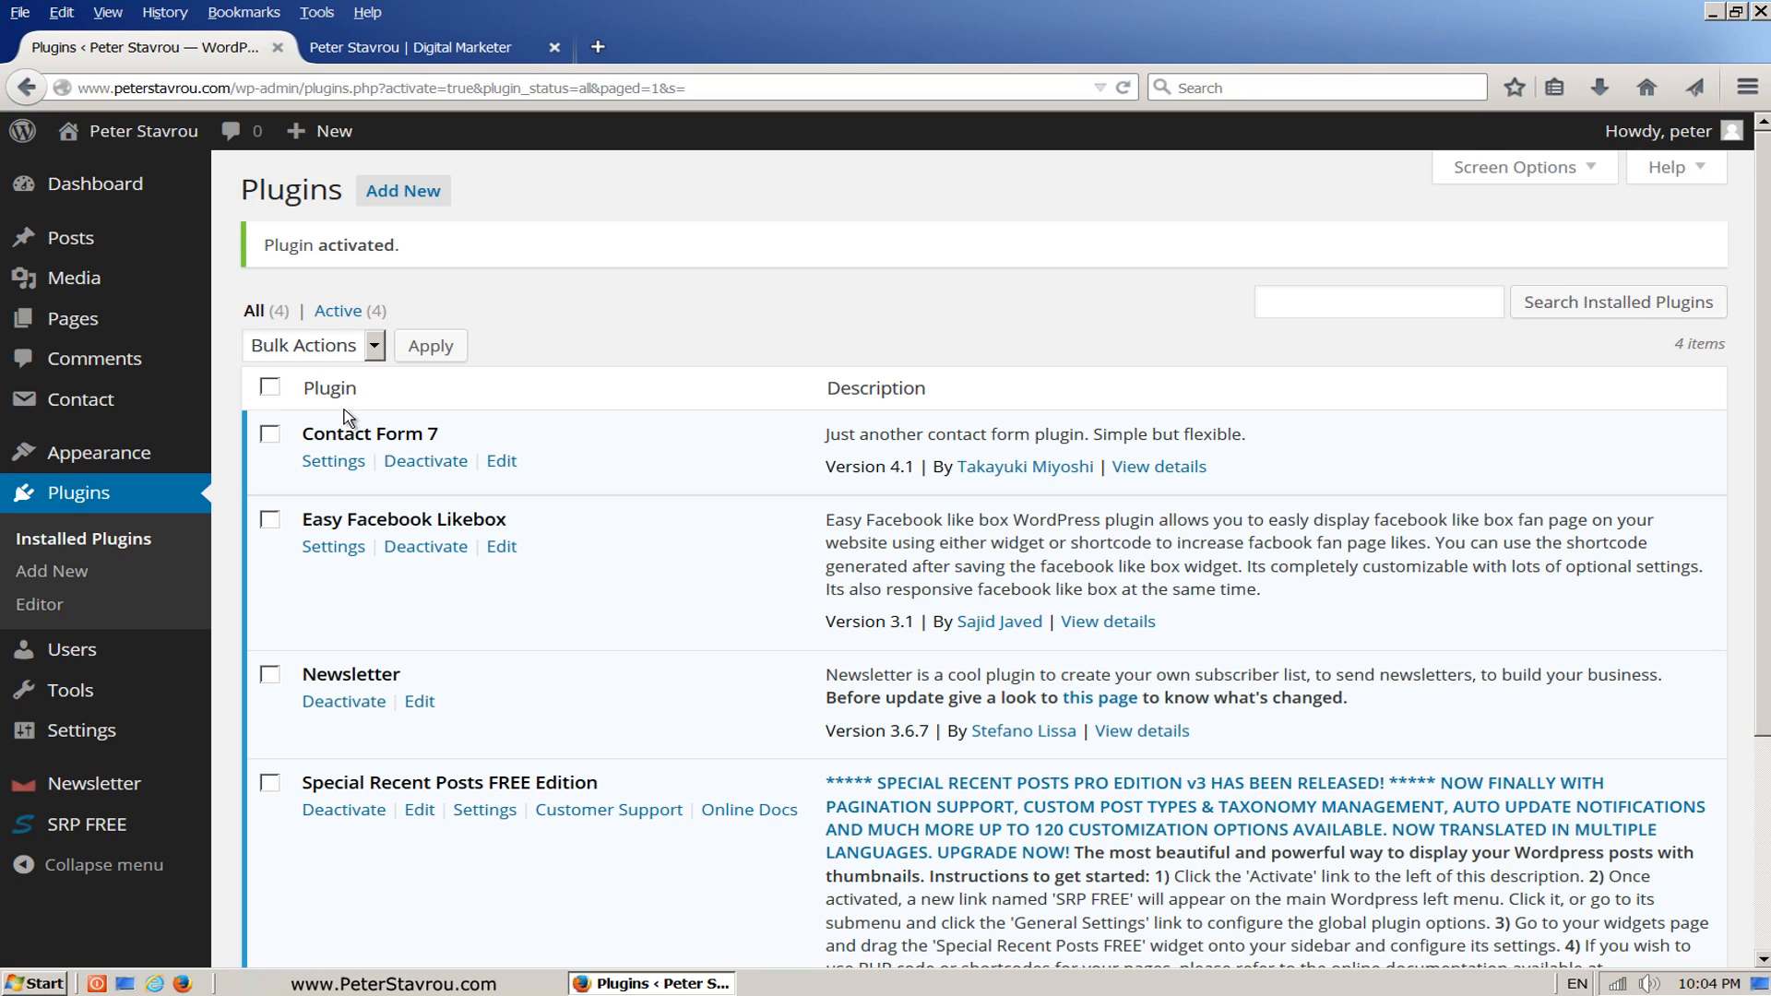
Step: Add the Newsletter widget to the Sidebar between Easy Facebook Likebox and Special Recent Posts FREE, titled "Newsletter"
{"action": "mouse_move", "coordinate": [128, 455]}
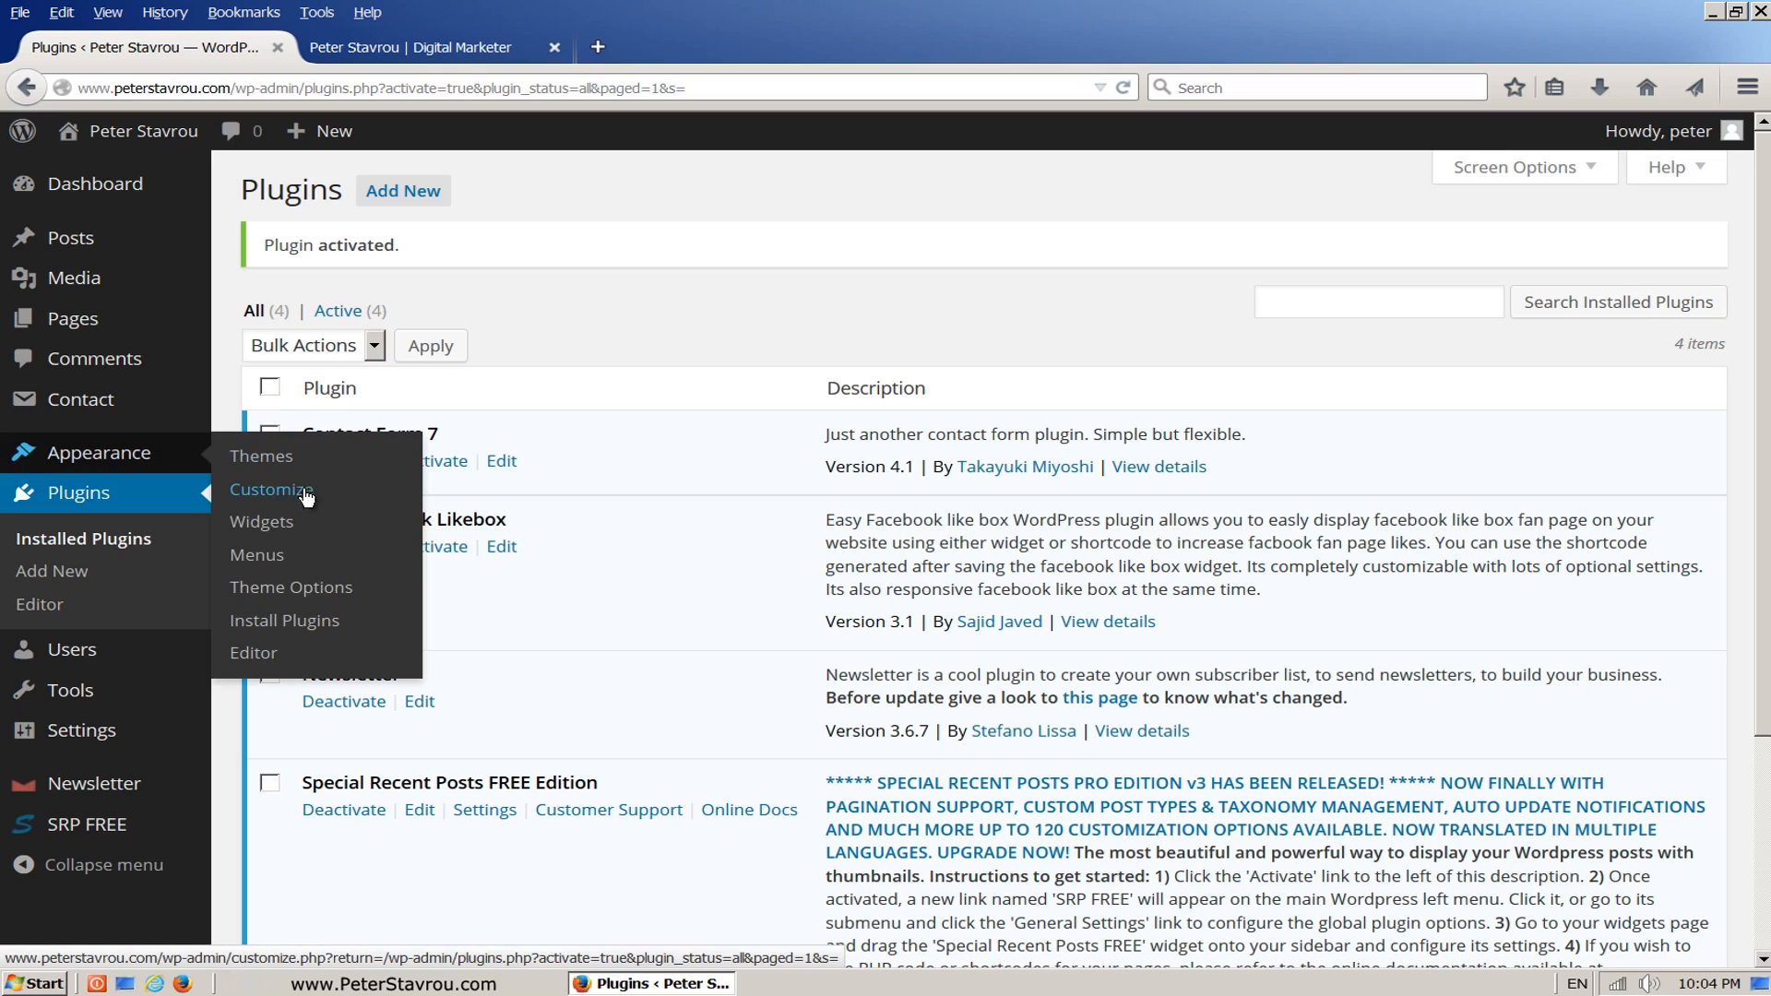
{"action": "left_click", "coordinate": [337, 531]}
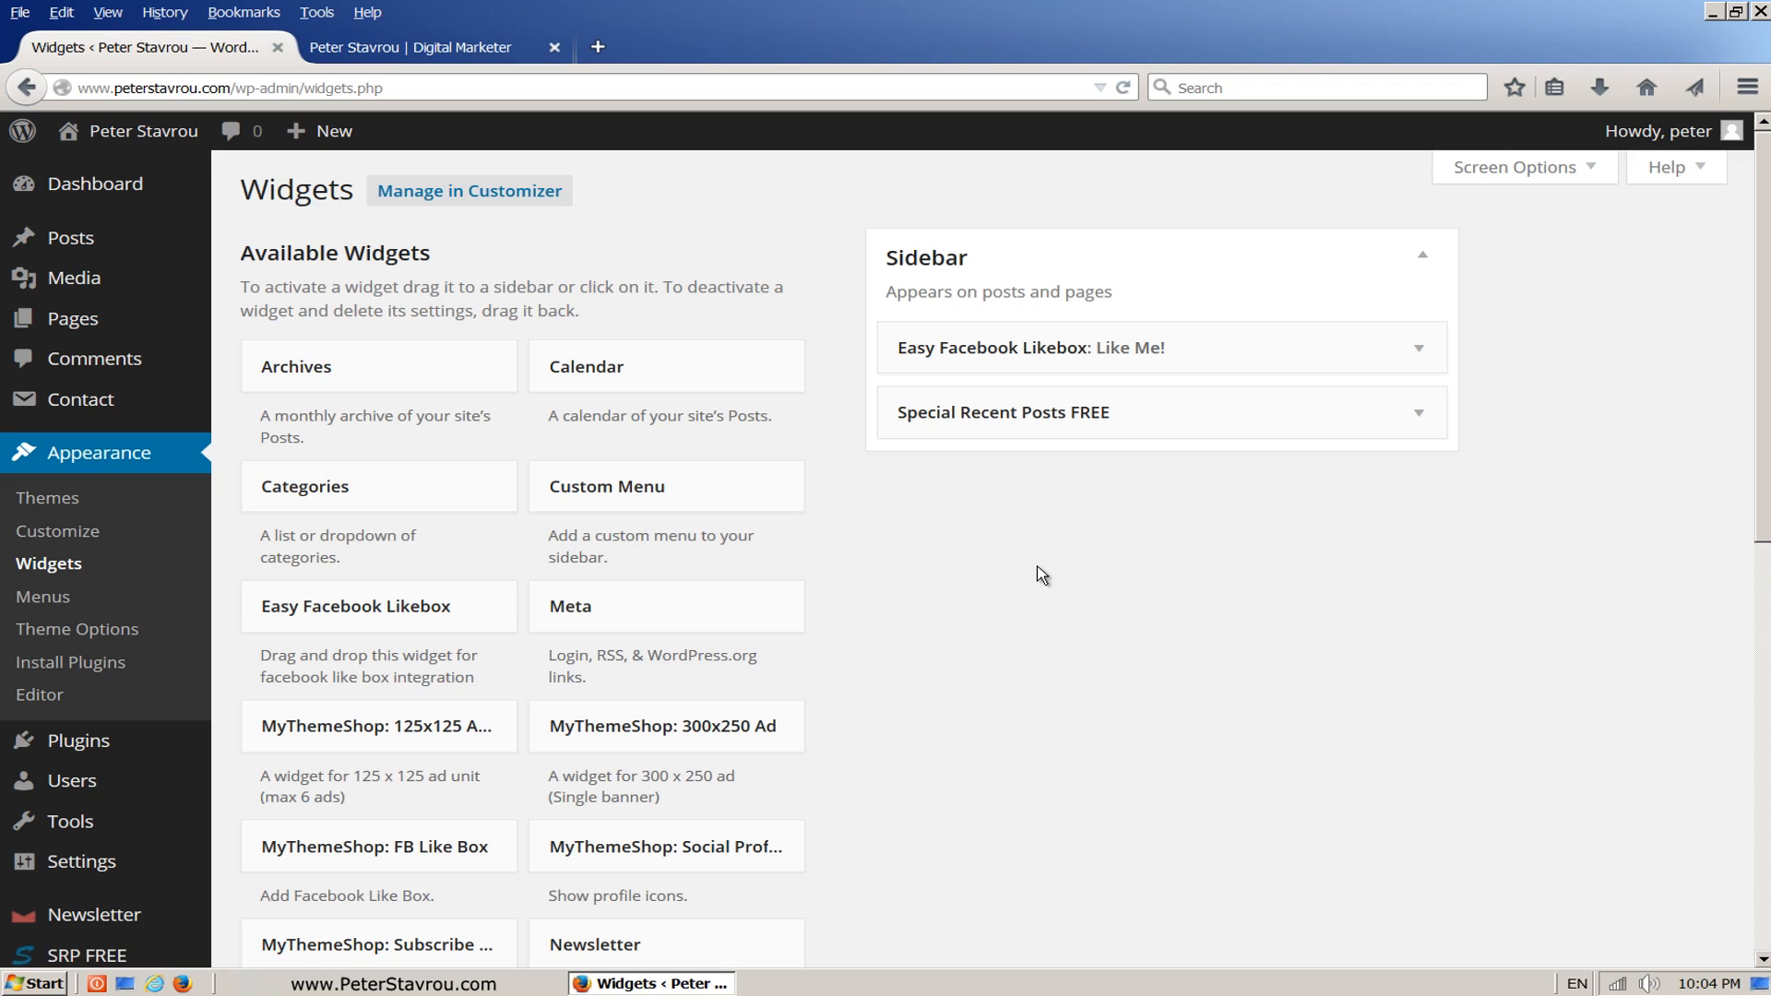
{"action": "left_click_drag", "start_coordinate": [1765, 400], "coordinate": [1766, 445]}
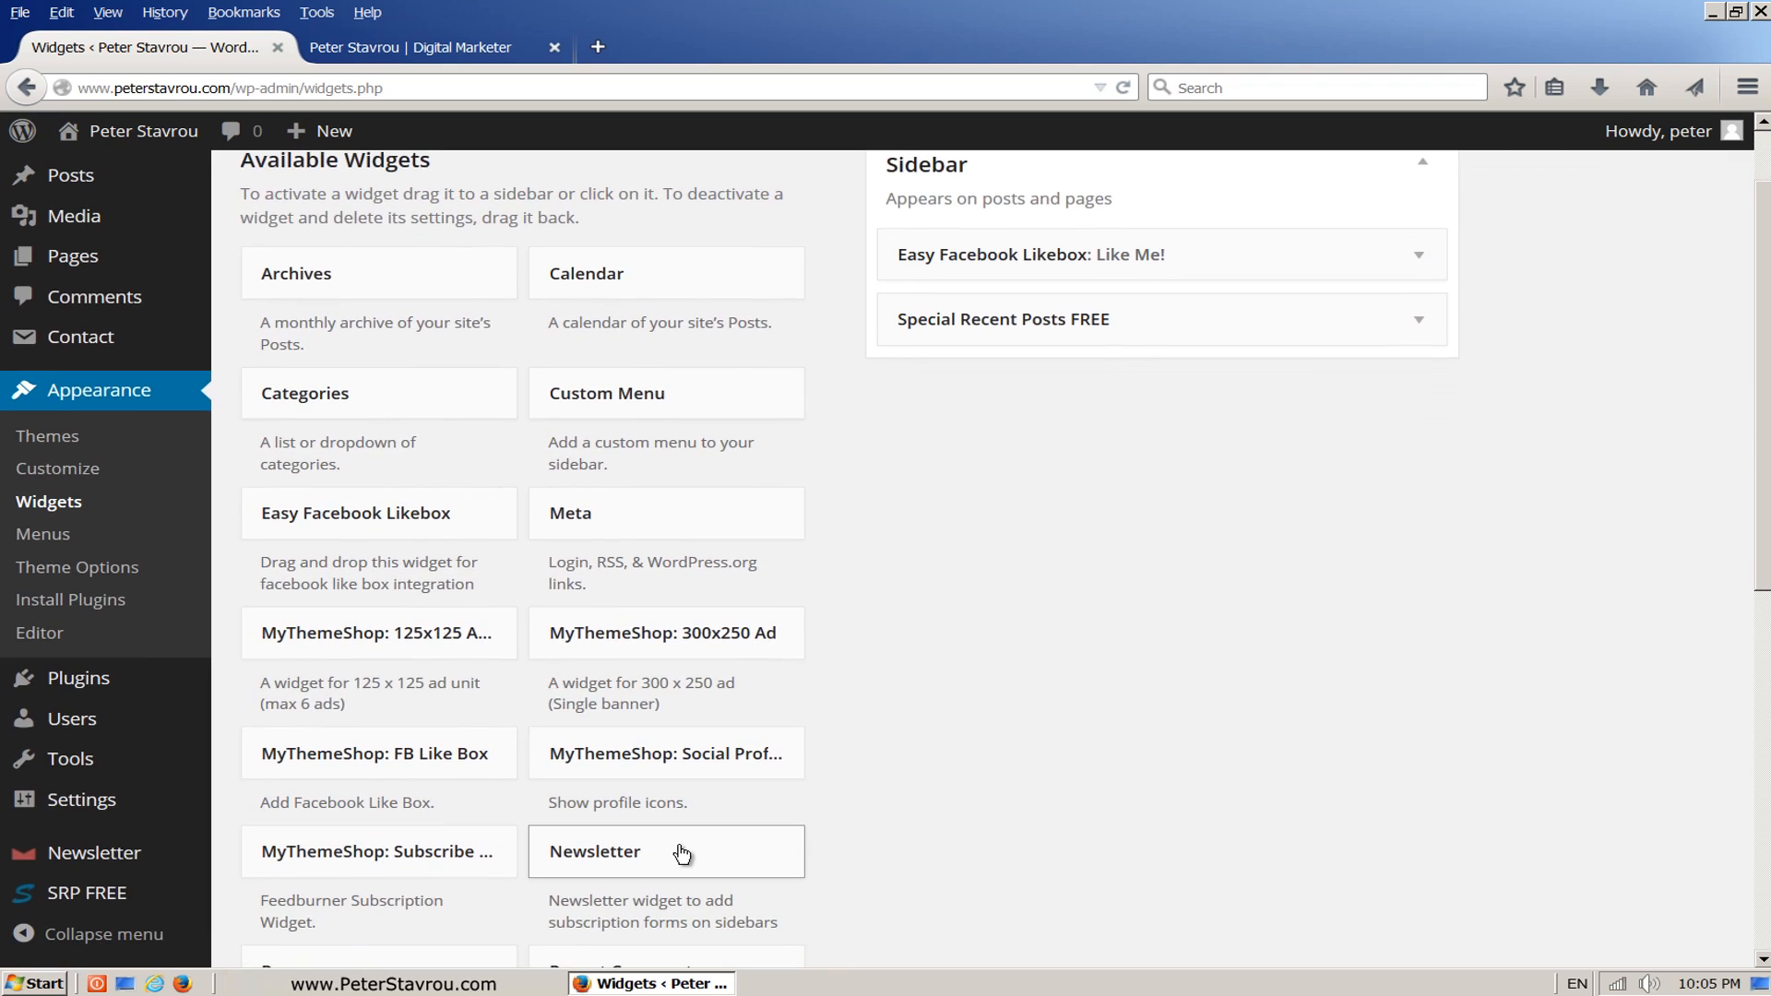
{"action": "left_click_drag", "start_coordinate": [682, 854], "coordinate": [996, 295]}
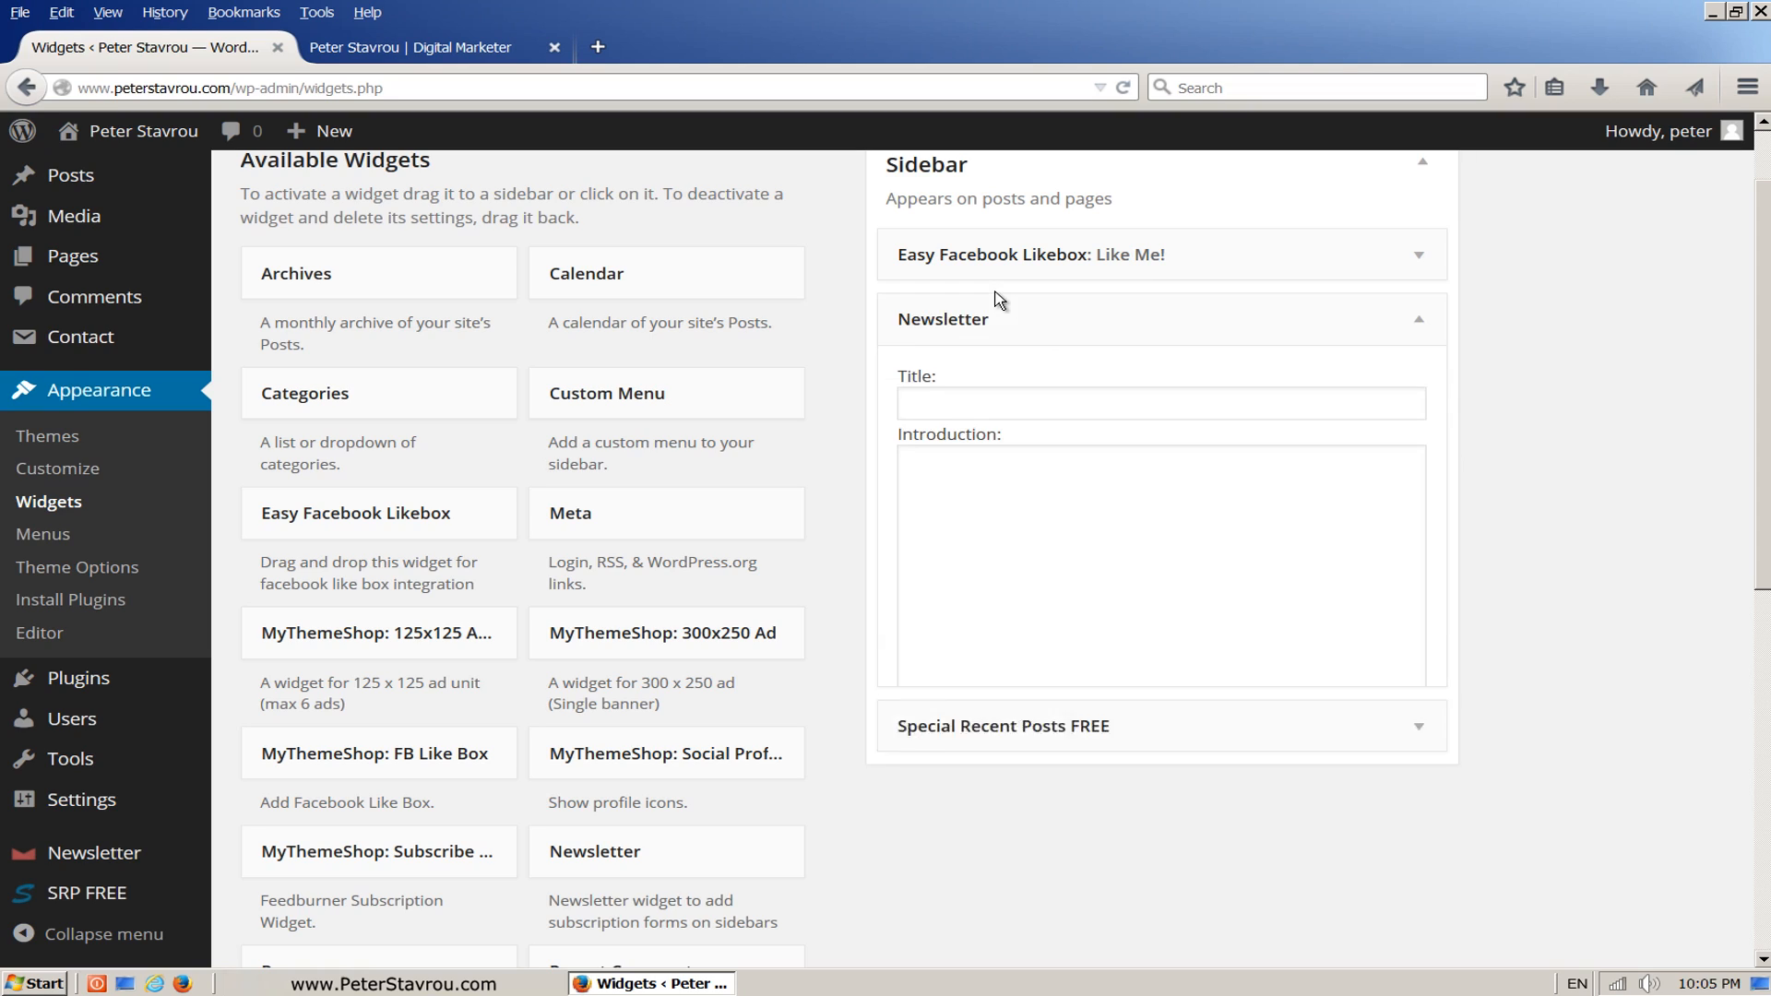
{"action": "left_click", "coordinate": [1038, 403]}
{"action": "type", "text": "Newsletter"}
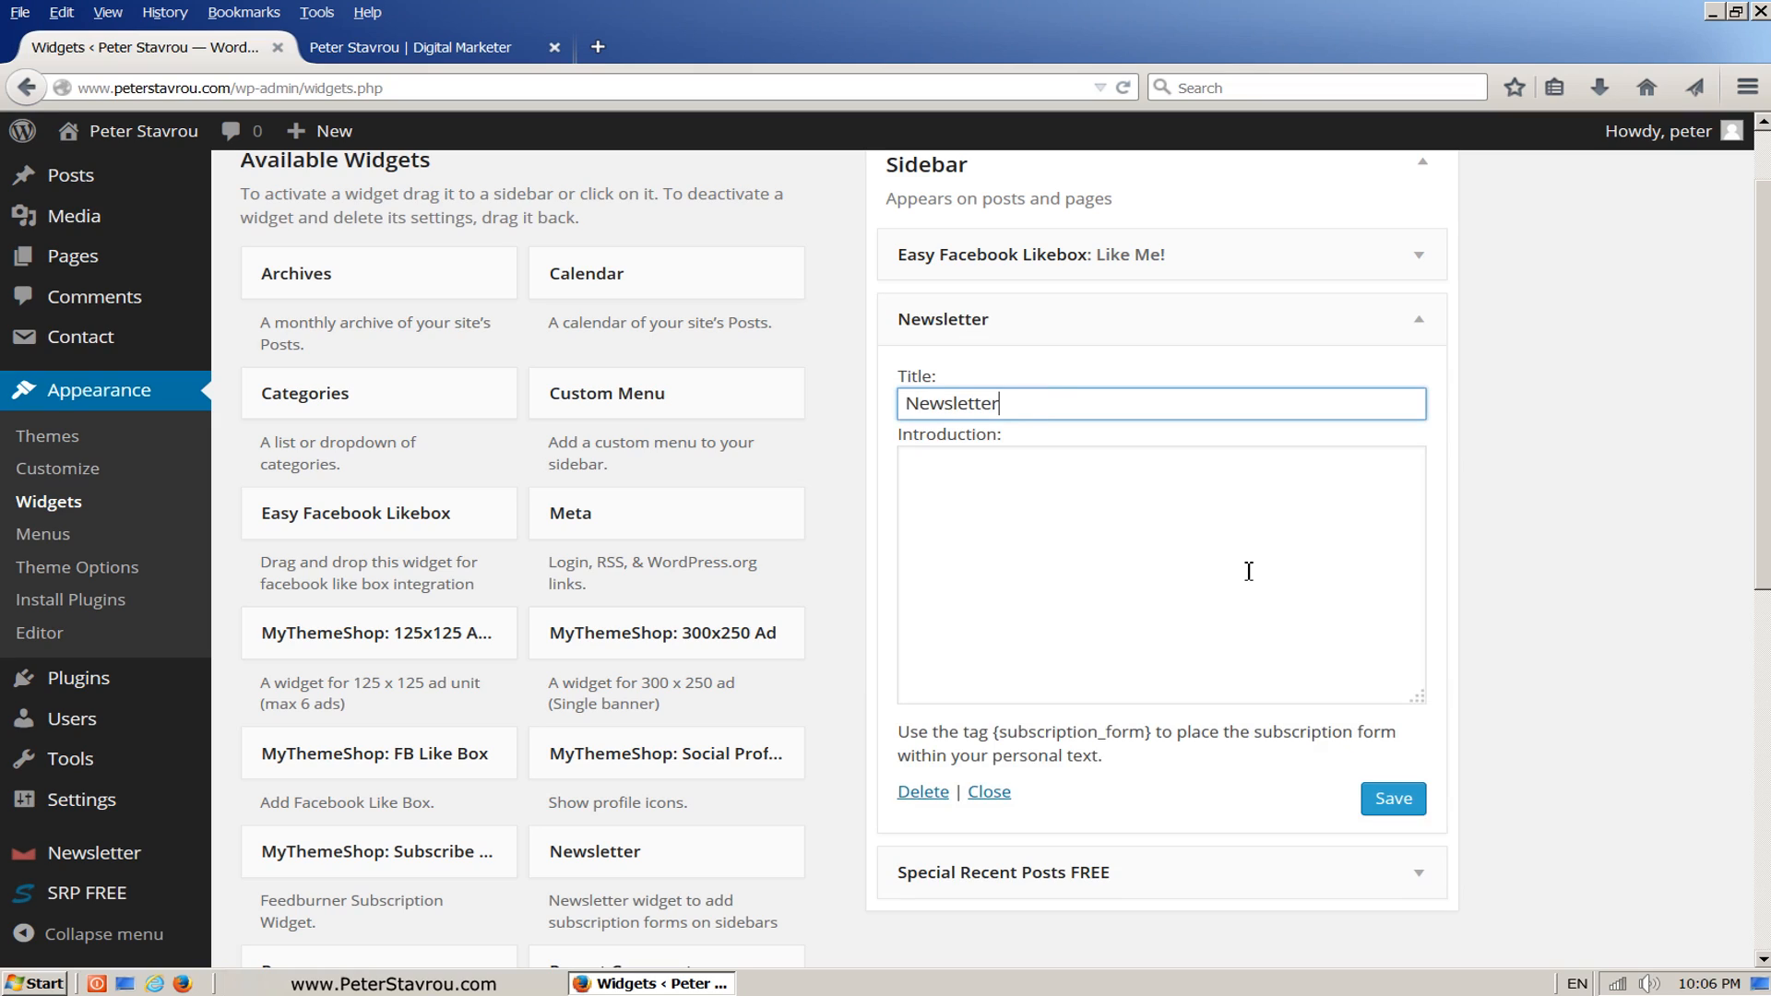
Step: Write the Newsletter widget's introduction: "Enter your details below if you would like to stay up-to-date with the latest training material."
{"action": "left_click", "coordinate": [1252, 568]}
{"action": "type", "text": "Enter your "}
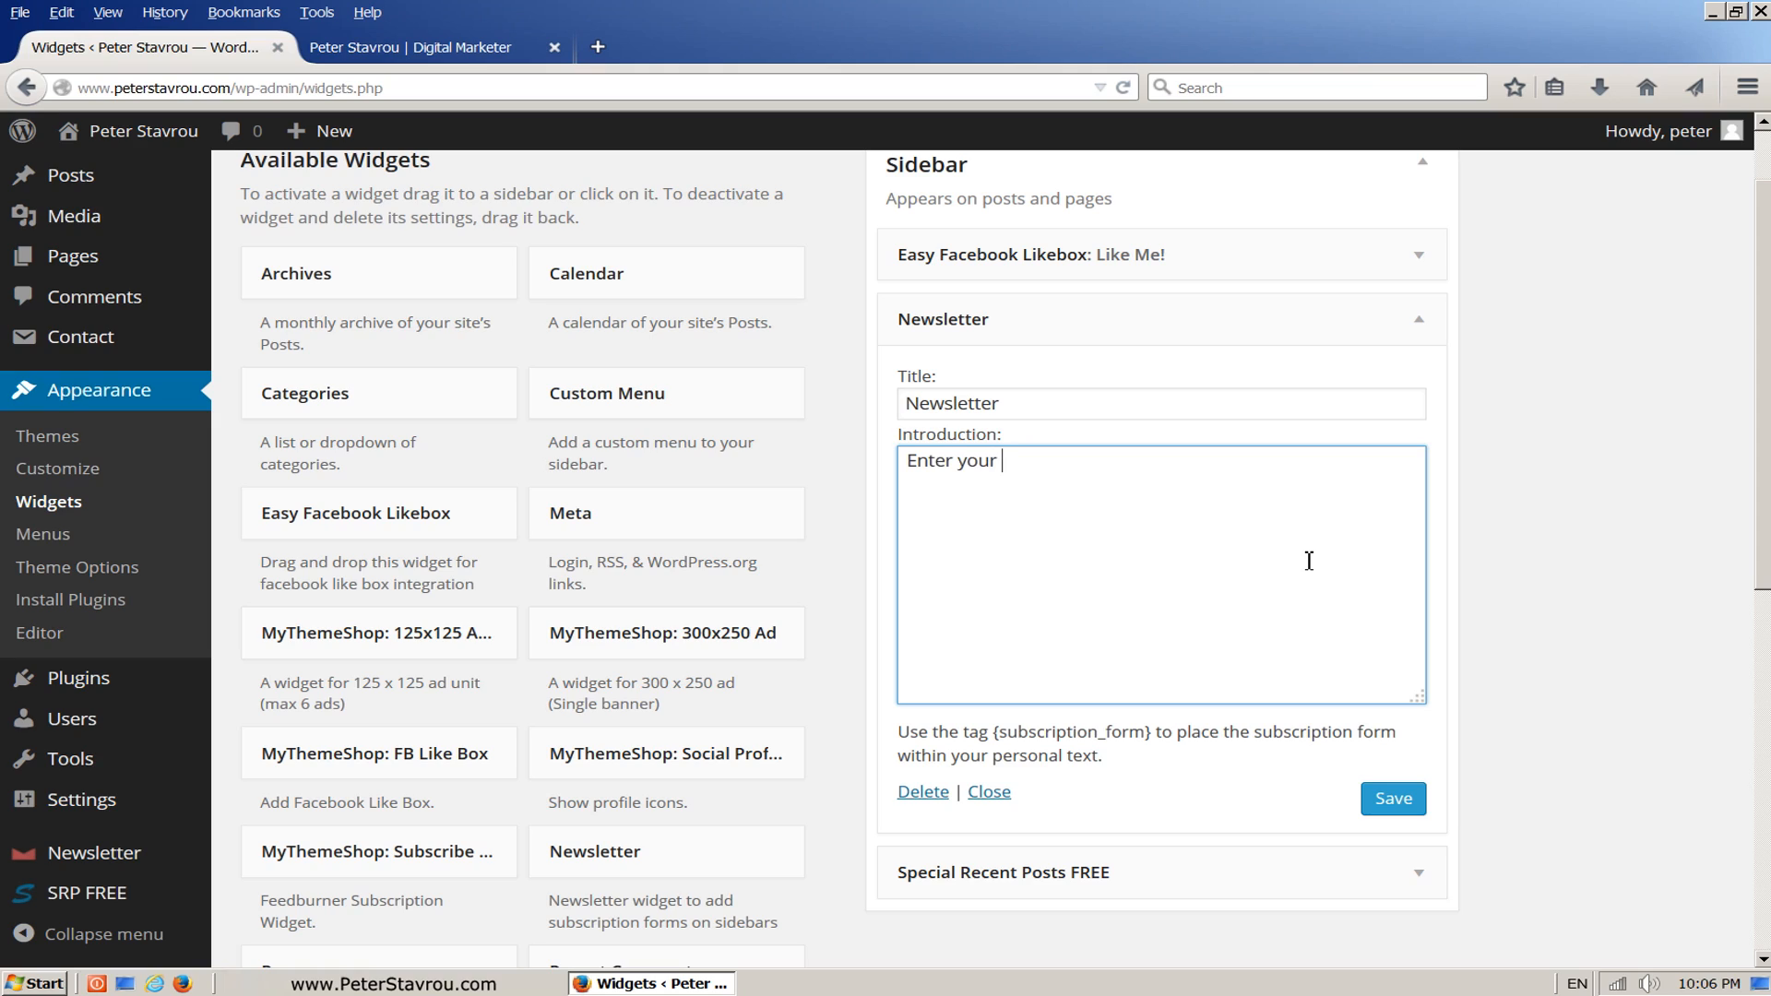
{"action": "type", "text": "details below if you would "}
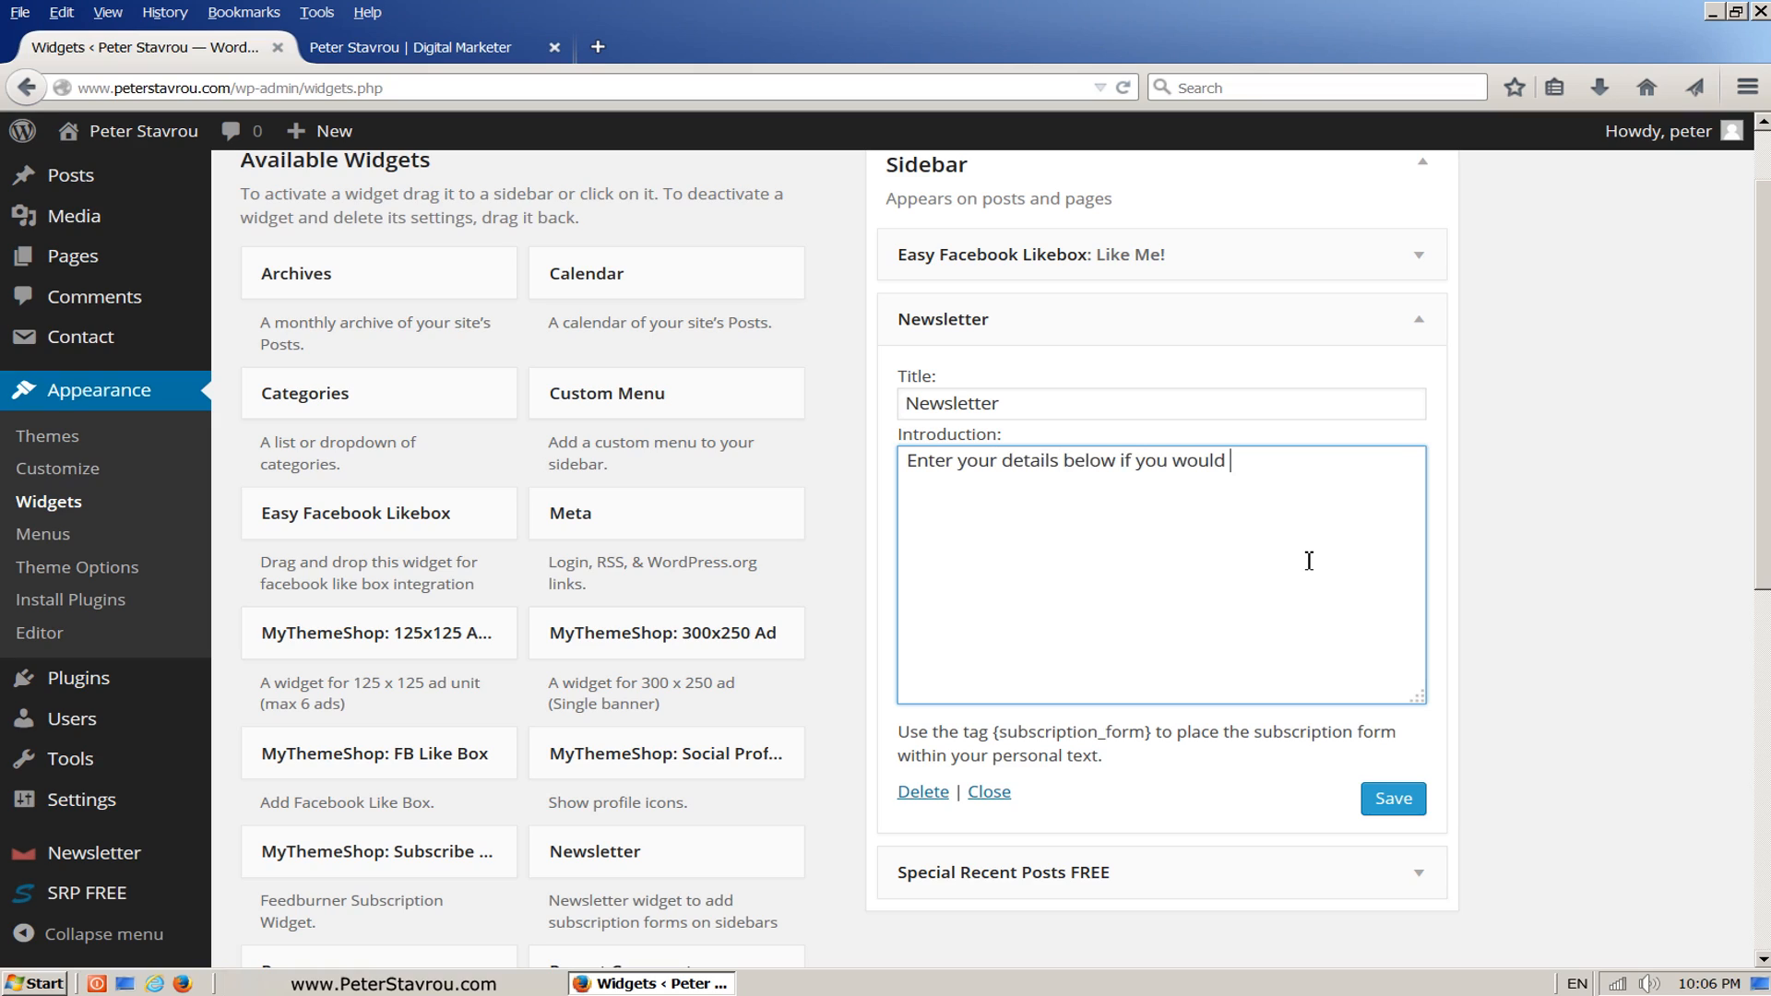
{"action": "type", "text": "like to stay up-to-date w"}
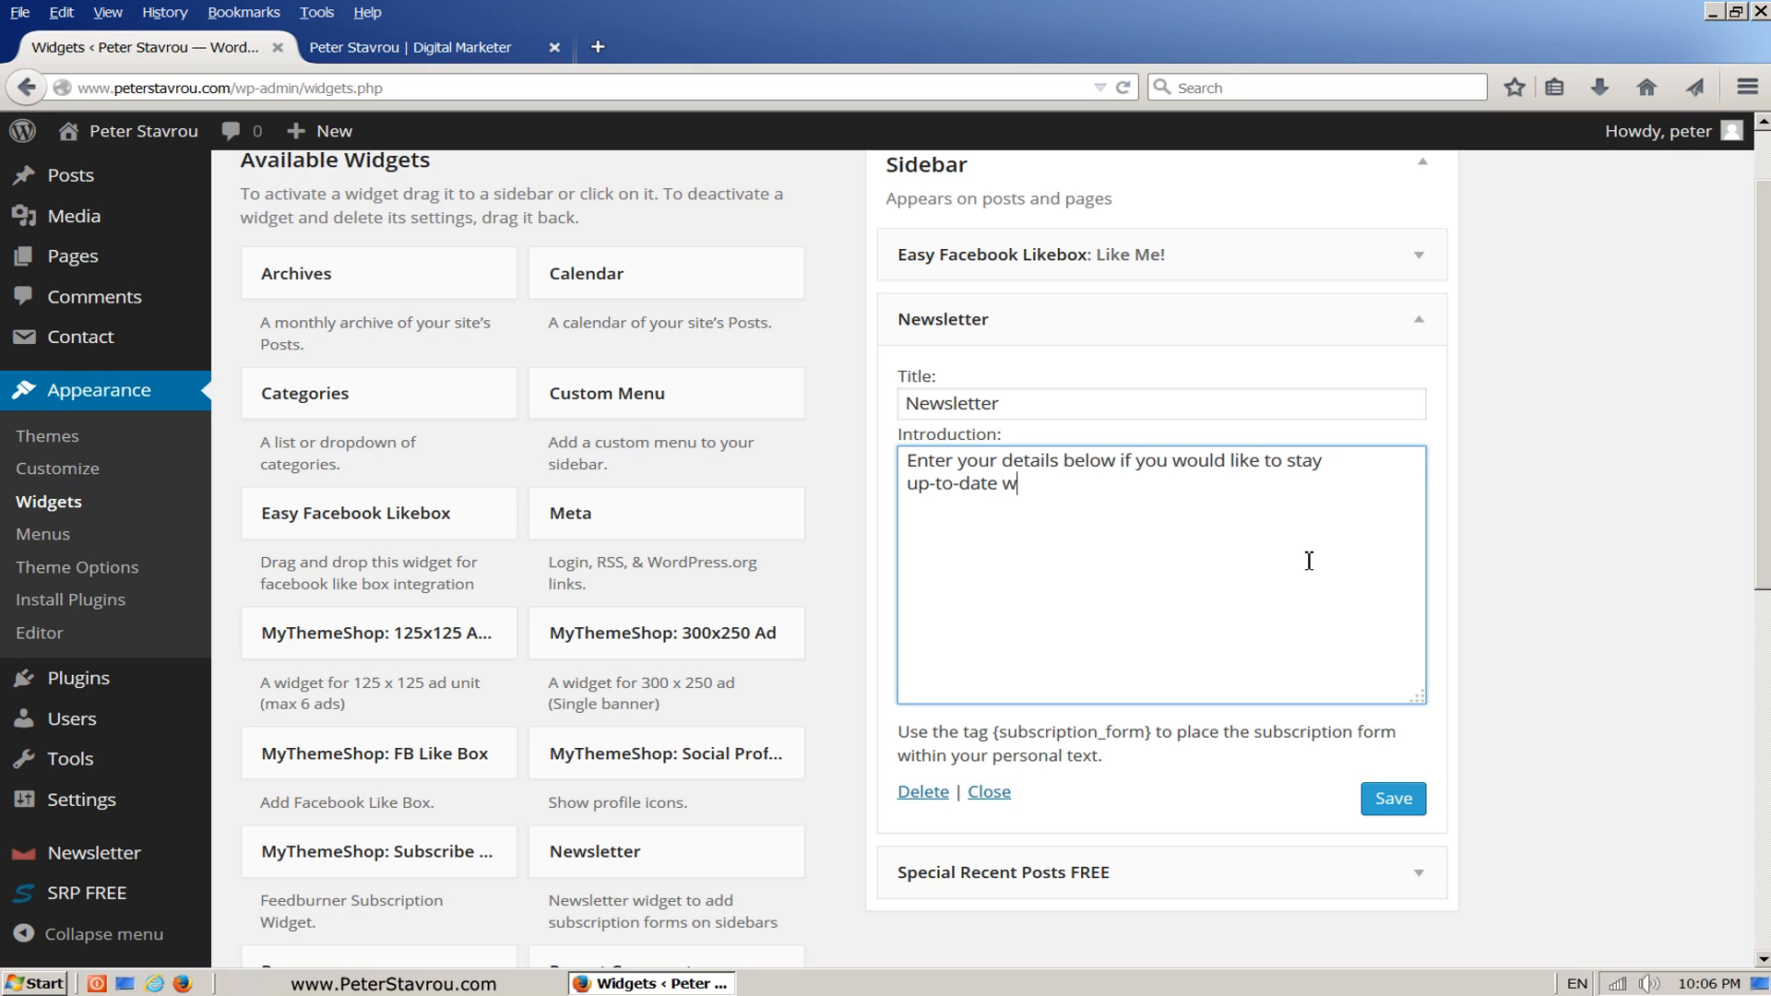
{"action": "type", "text": "ith the latest training material."}
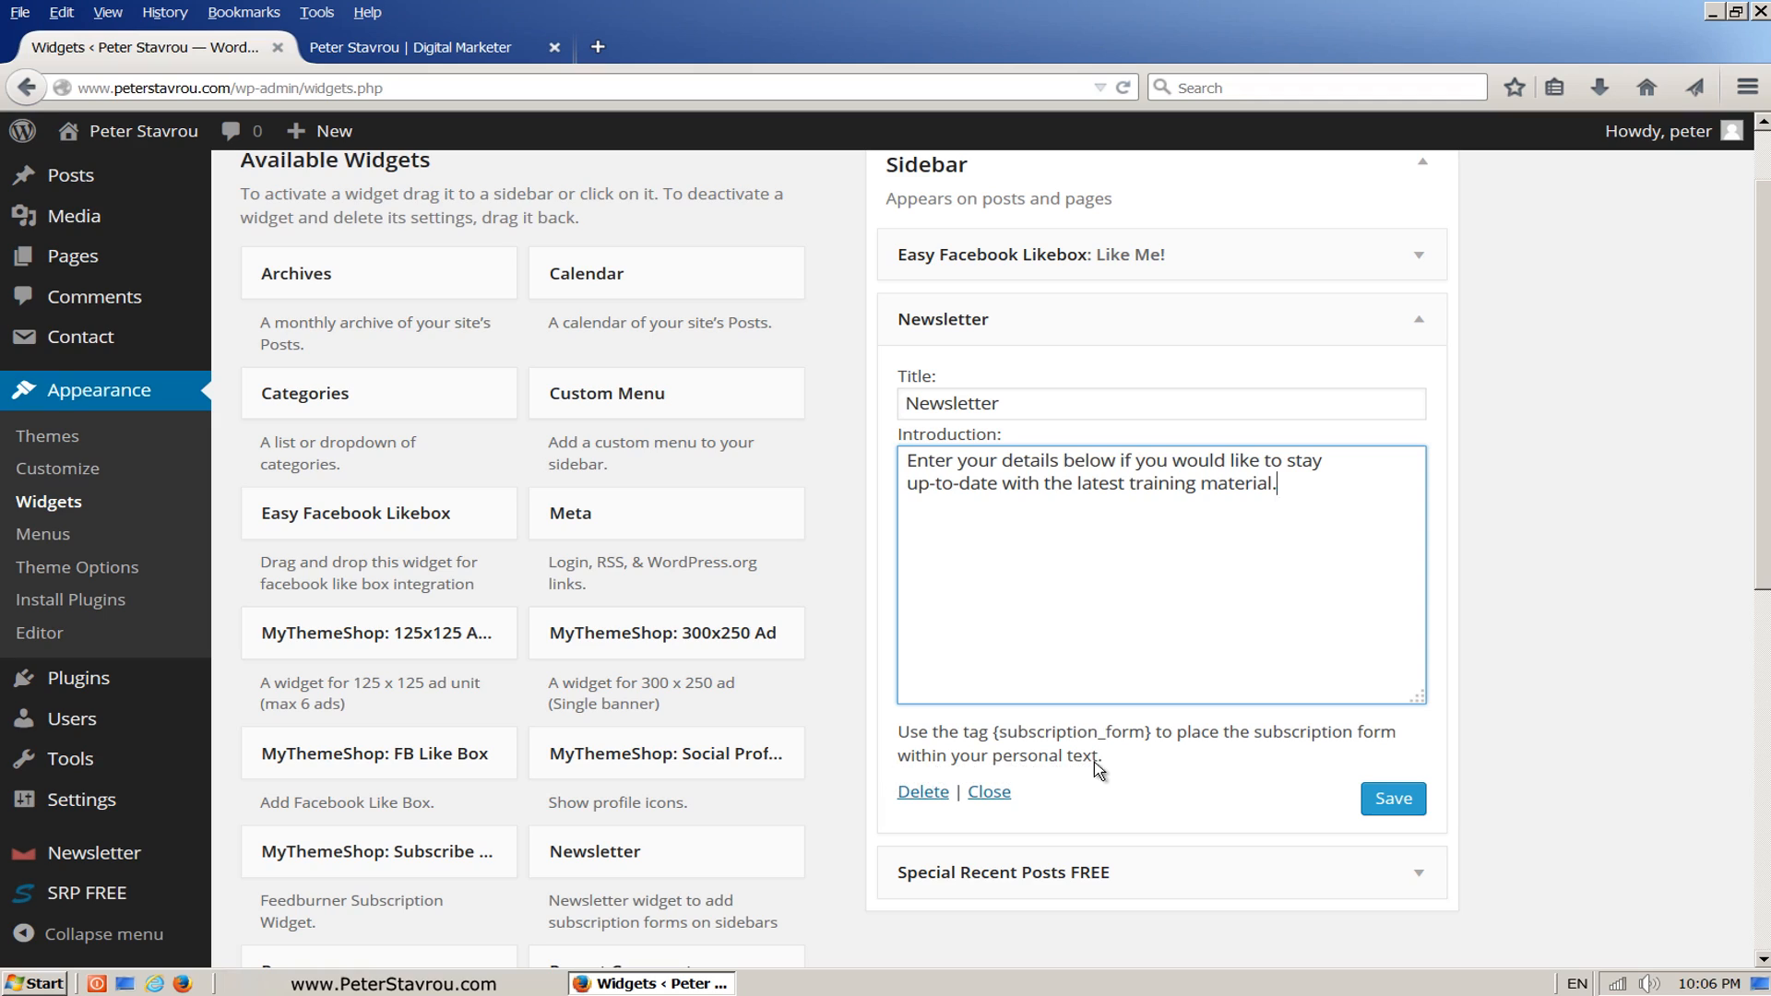
Step: Copy the {subscription_form} tag from the widget's hint into the introduction below the text, and save the Newsletter widget
{"action": "left_click_drag", "start_coordinate": [995, 734], "coordinate": [1155, 738]}
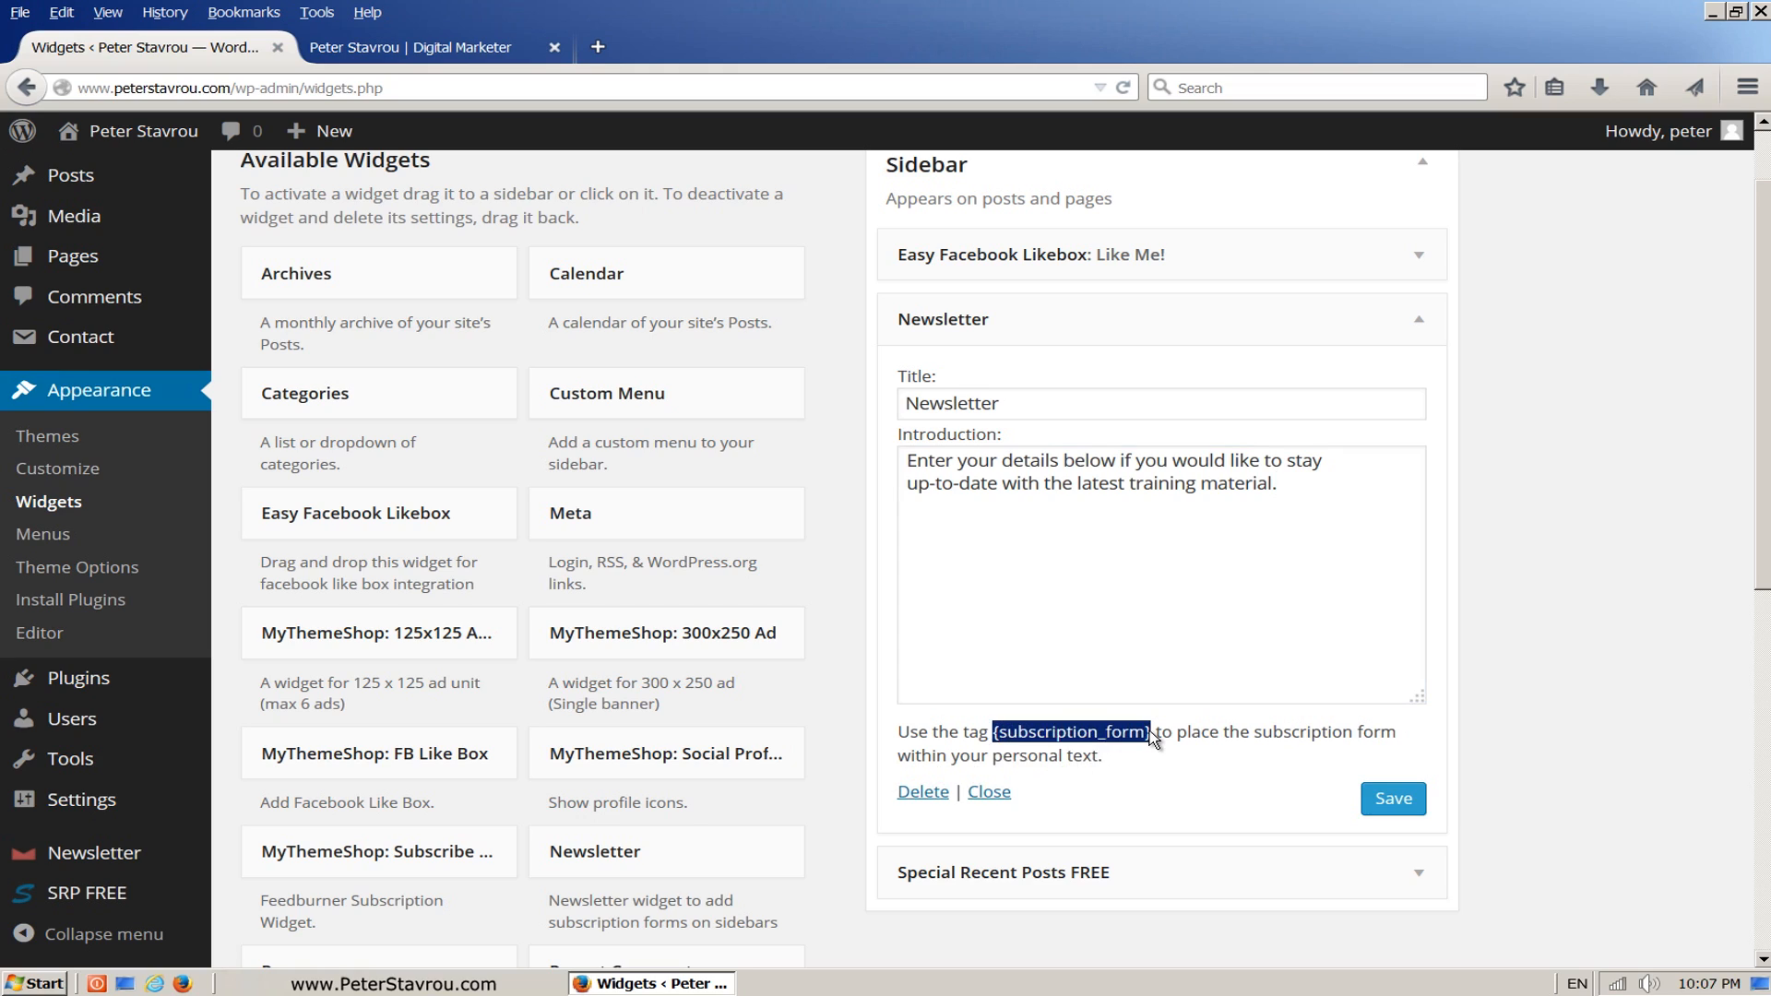
{"action": "right_click", "coordinate": [1144, 733]}
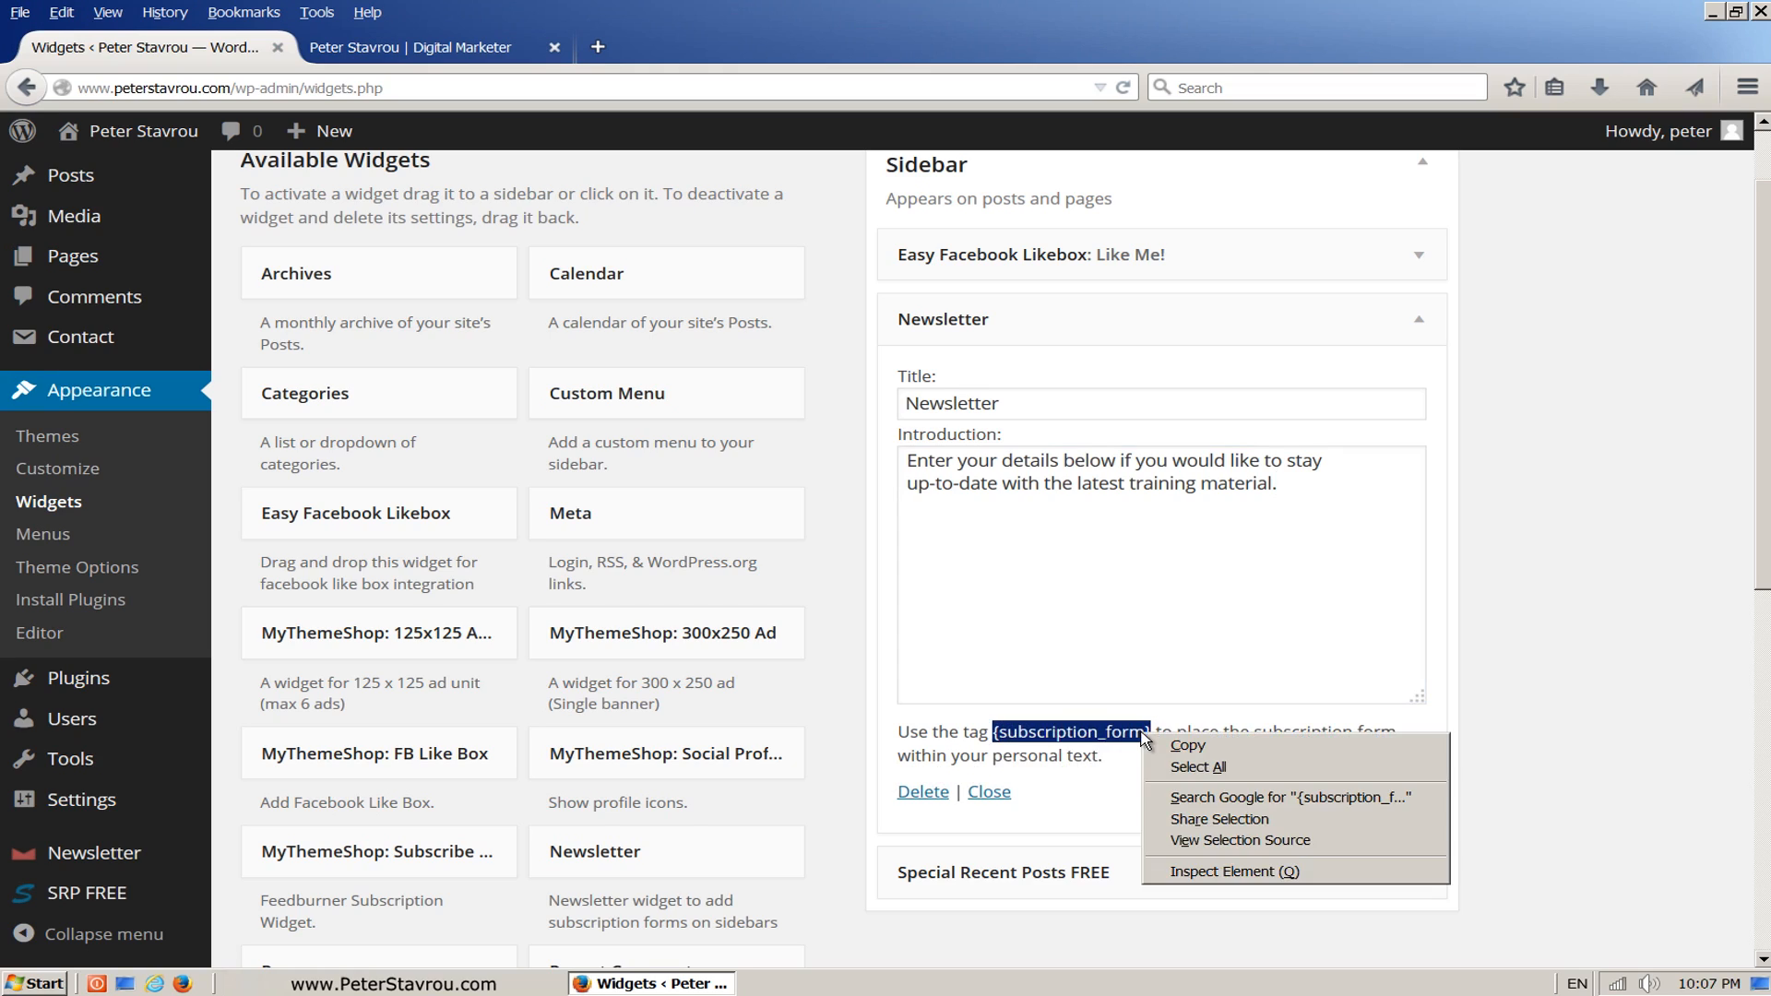
{"action": "left_click", "coordinate": [1226, 745]}
{"action": "left_click", "coordinate": [1303, 620]}
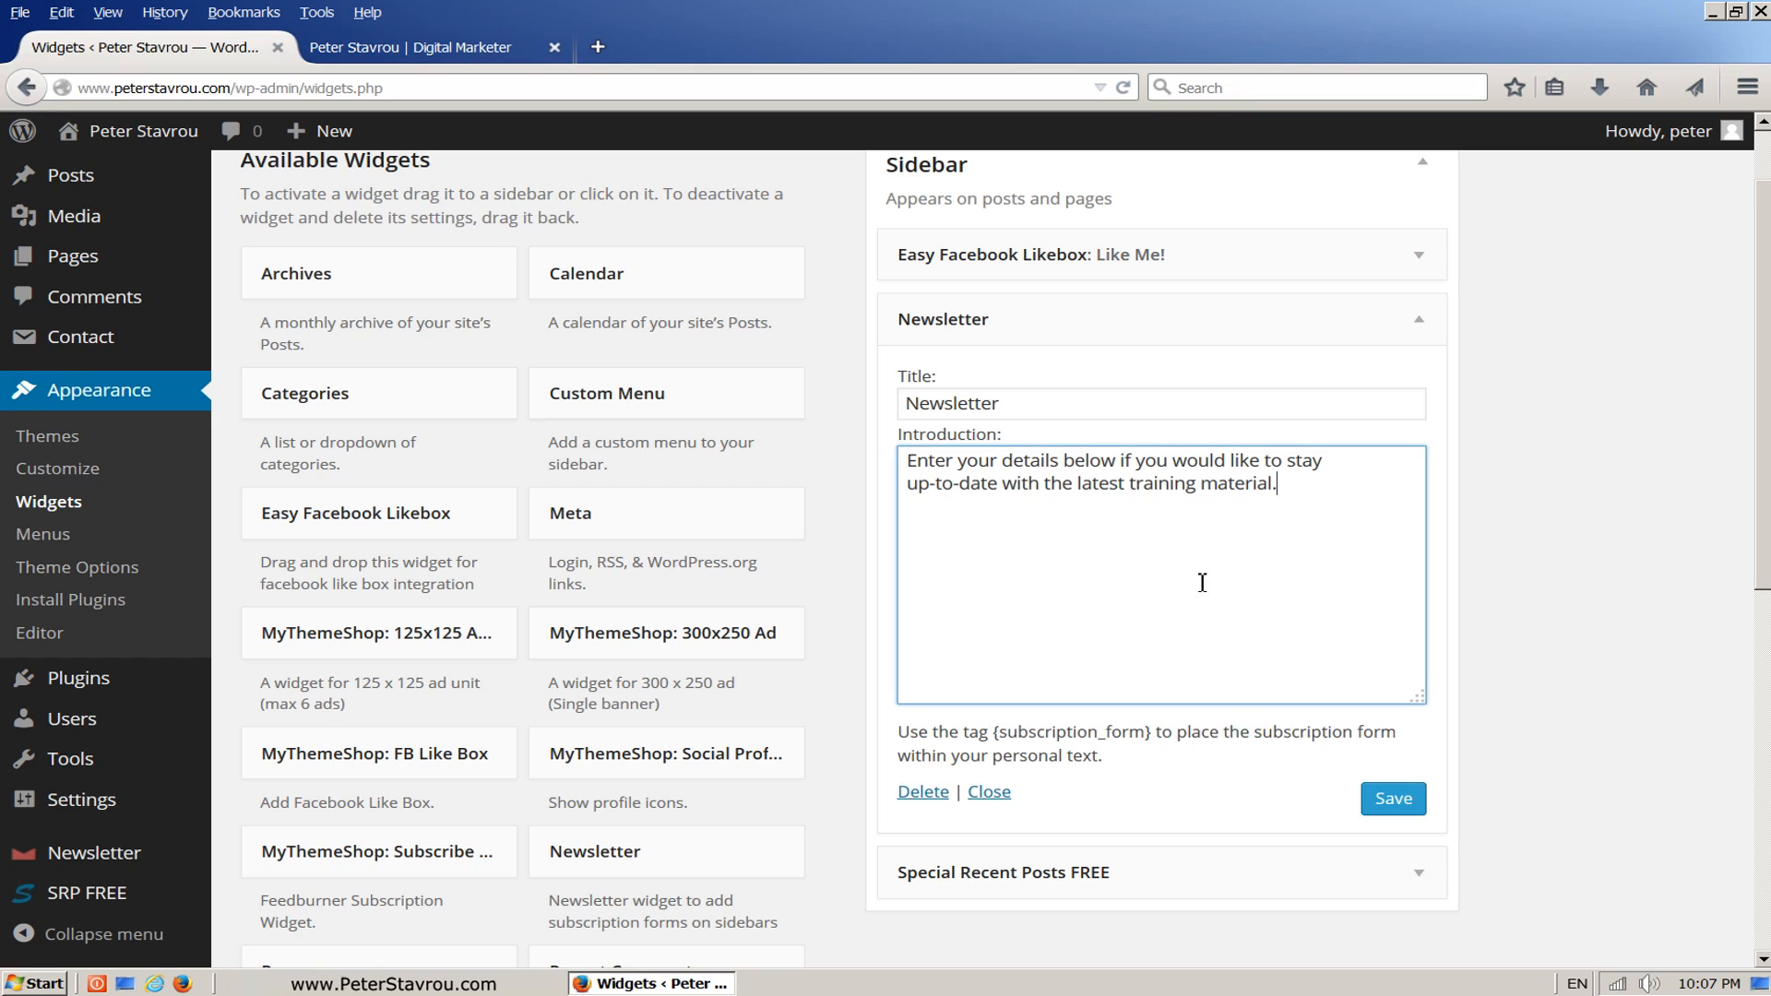
{"action": "right_click", "coordinate": [969, 528]}
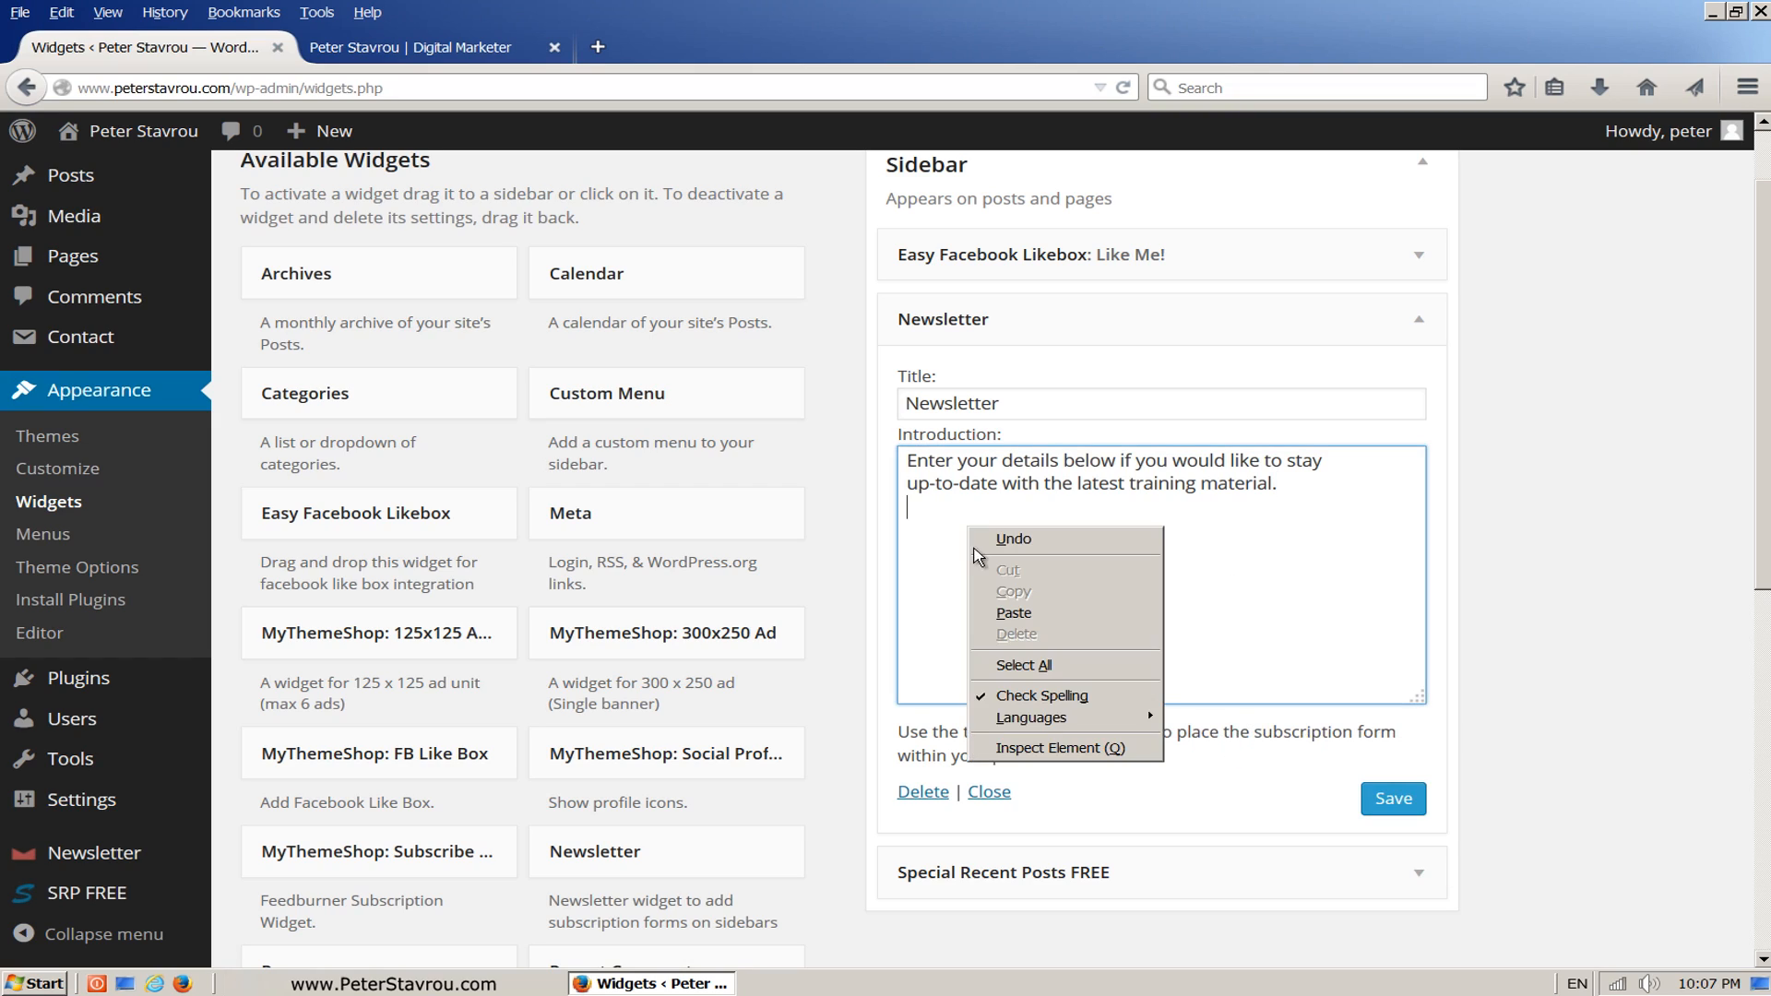
{"action": "left_click", "coordinate": [1014, 613]}
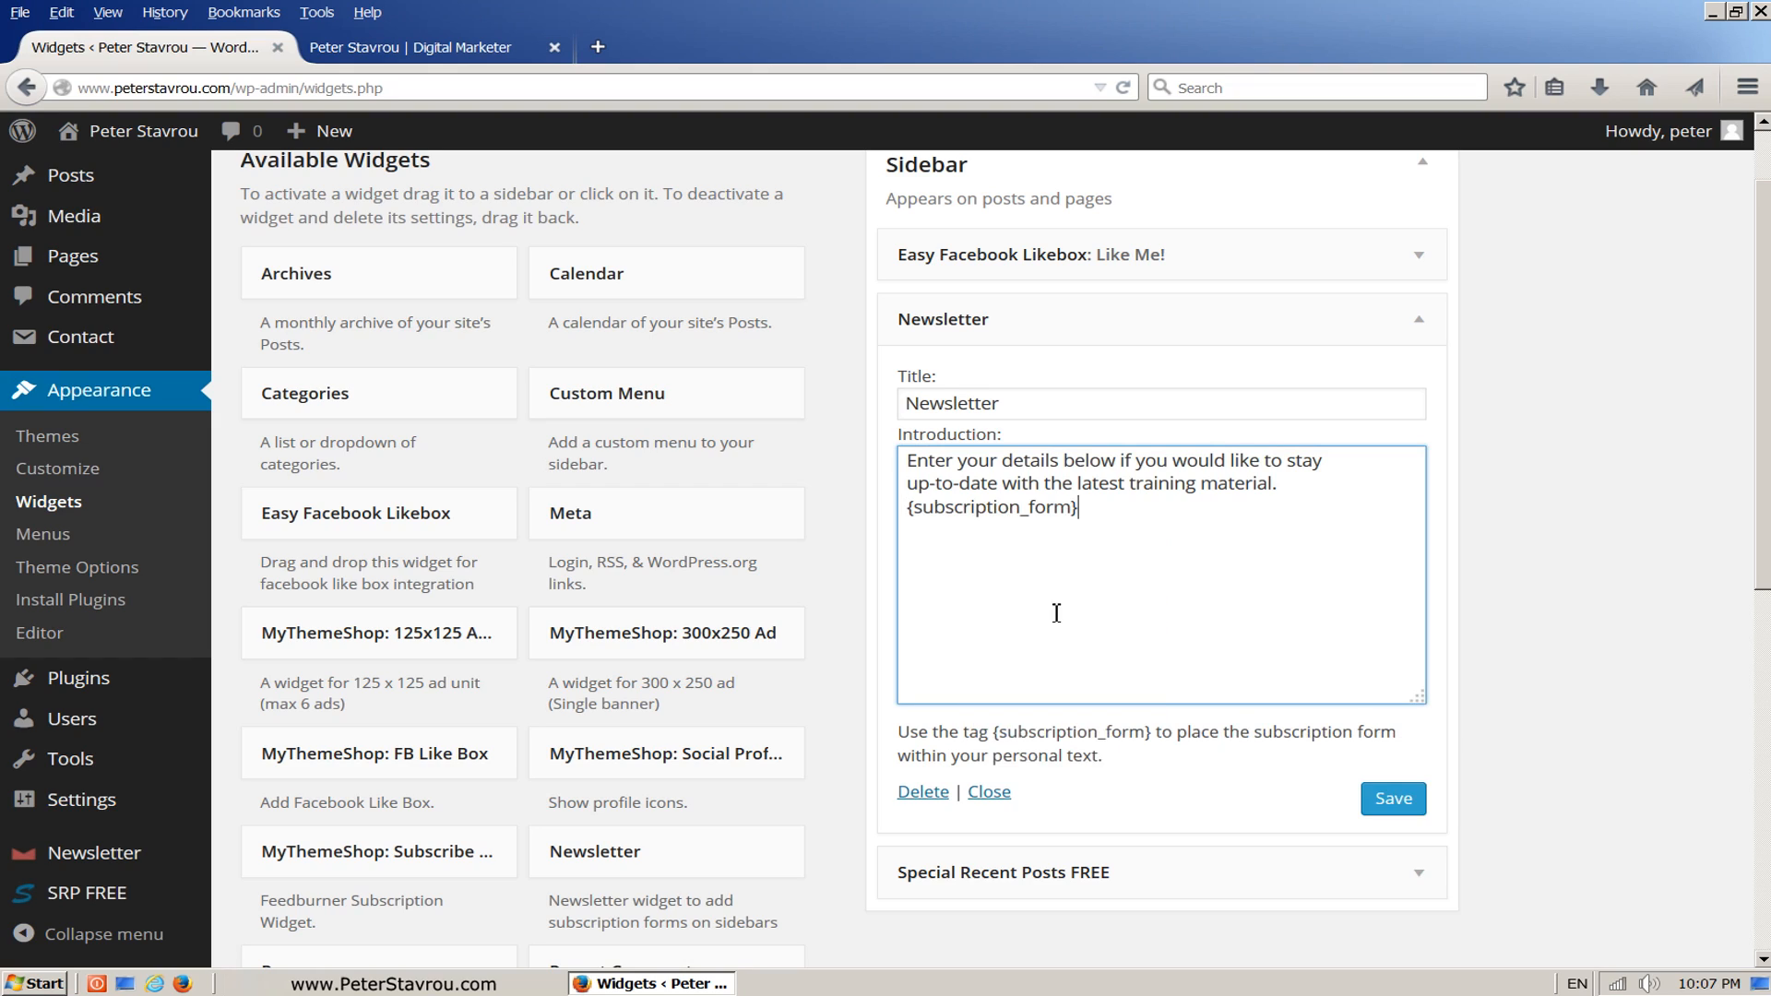
{"action": "left_click", "coordinate": [1429, 817]}
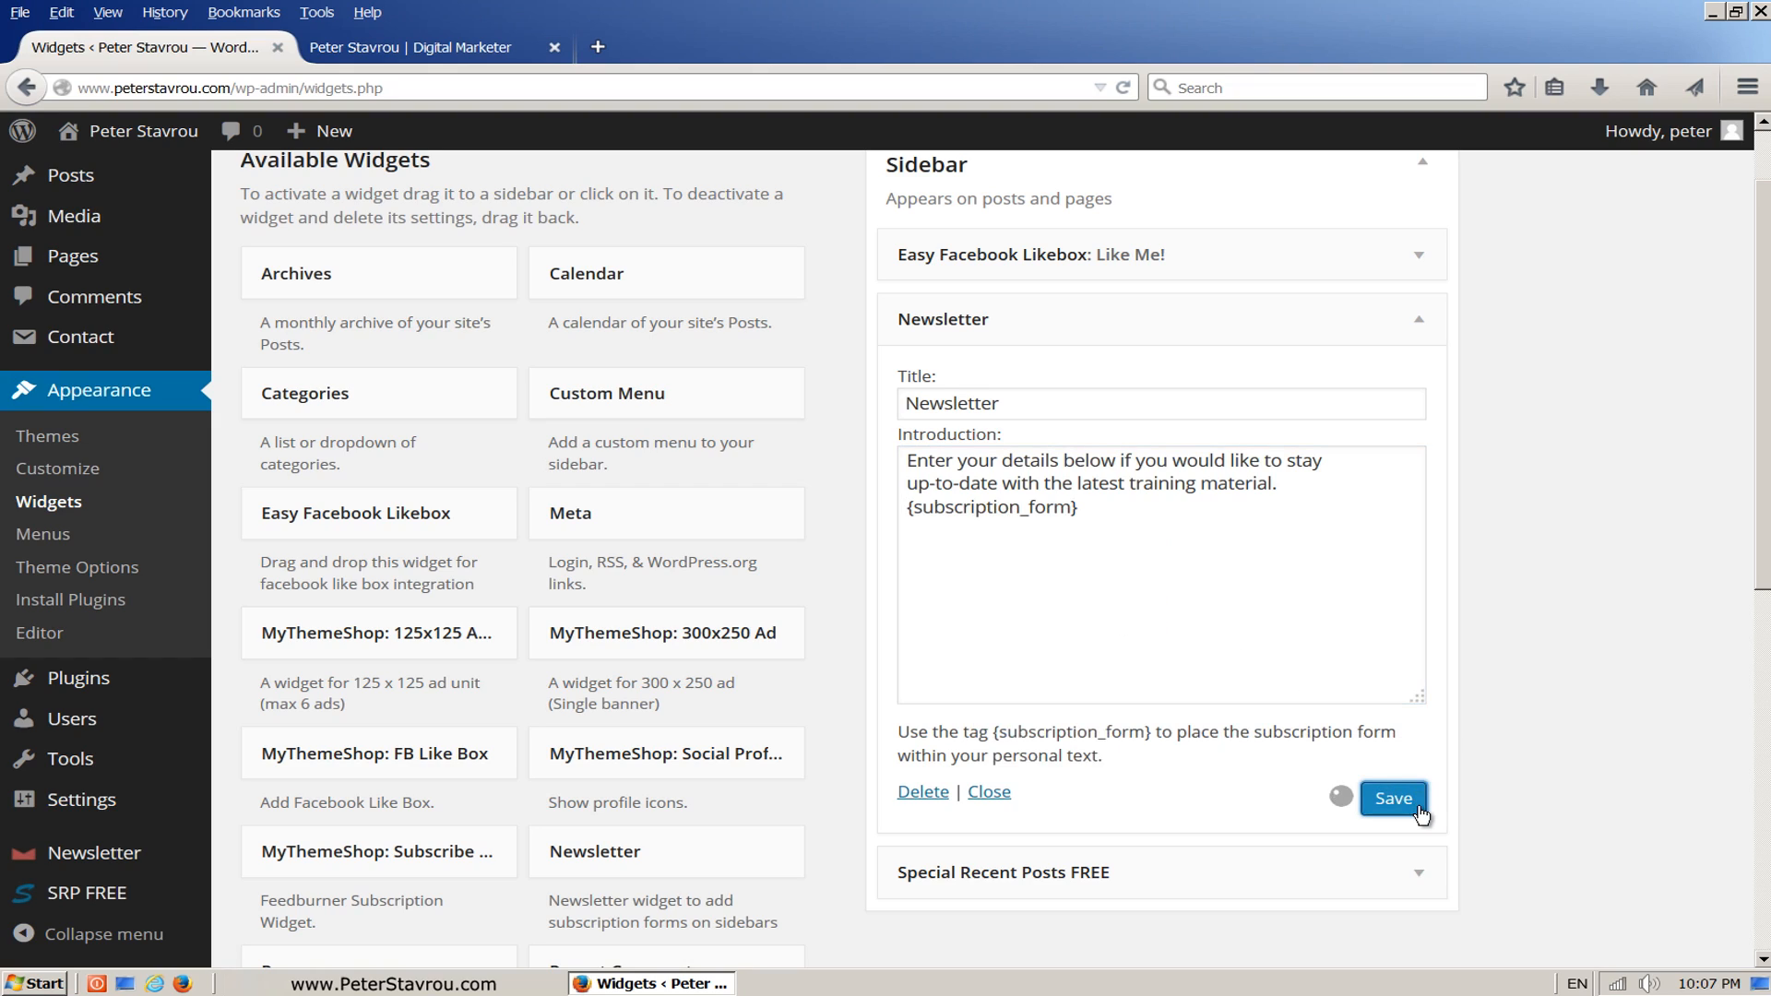
Step: Reload the homepage, check the newsletter form's placement in the sidebar, and return to the widgets admin page
{"action": "left_click", "coordinate": [496, 54]}
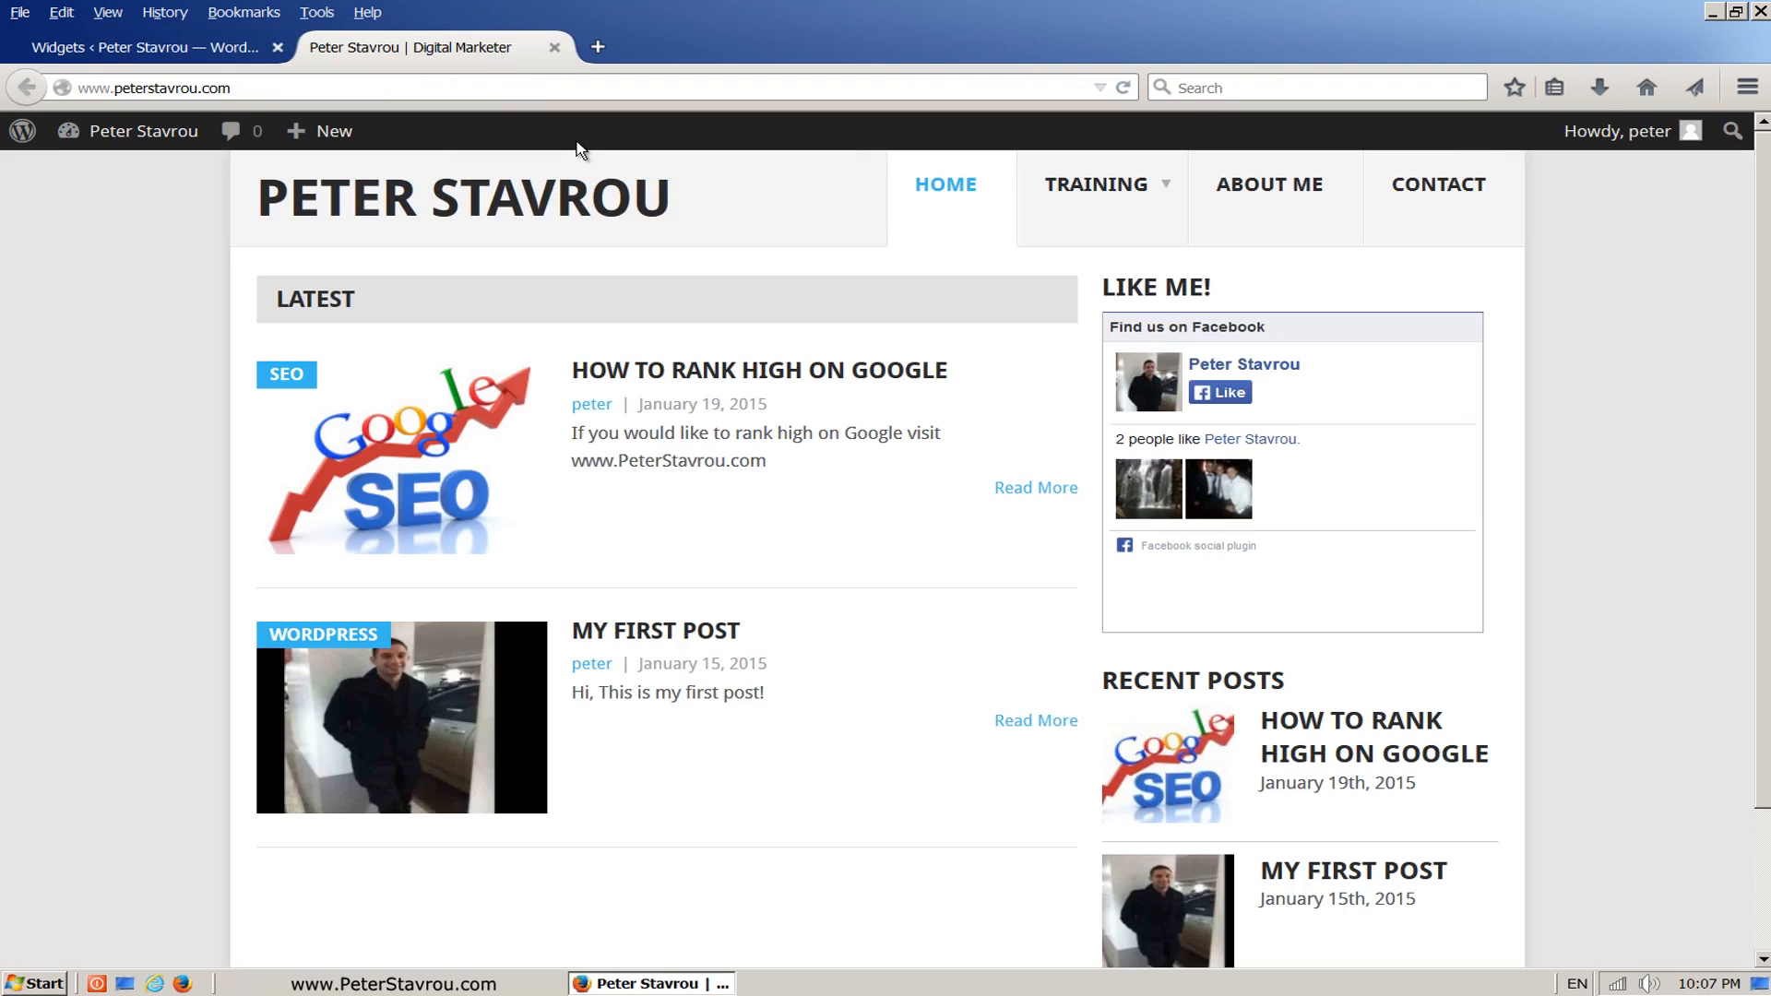
{"action": "left_click", "coordinate": [1125, 92]}
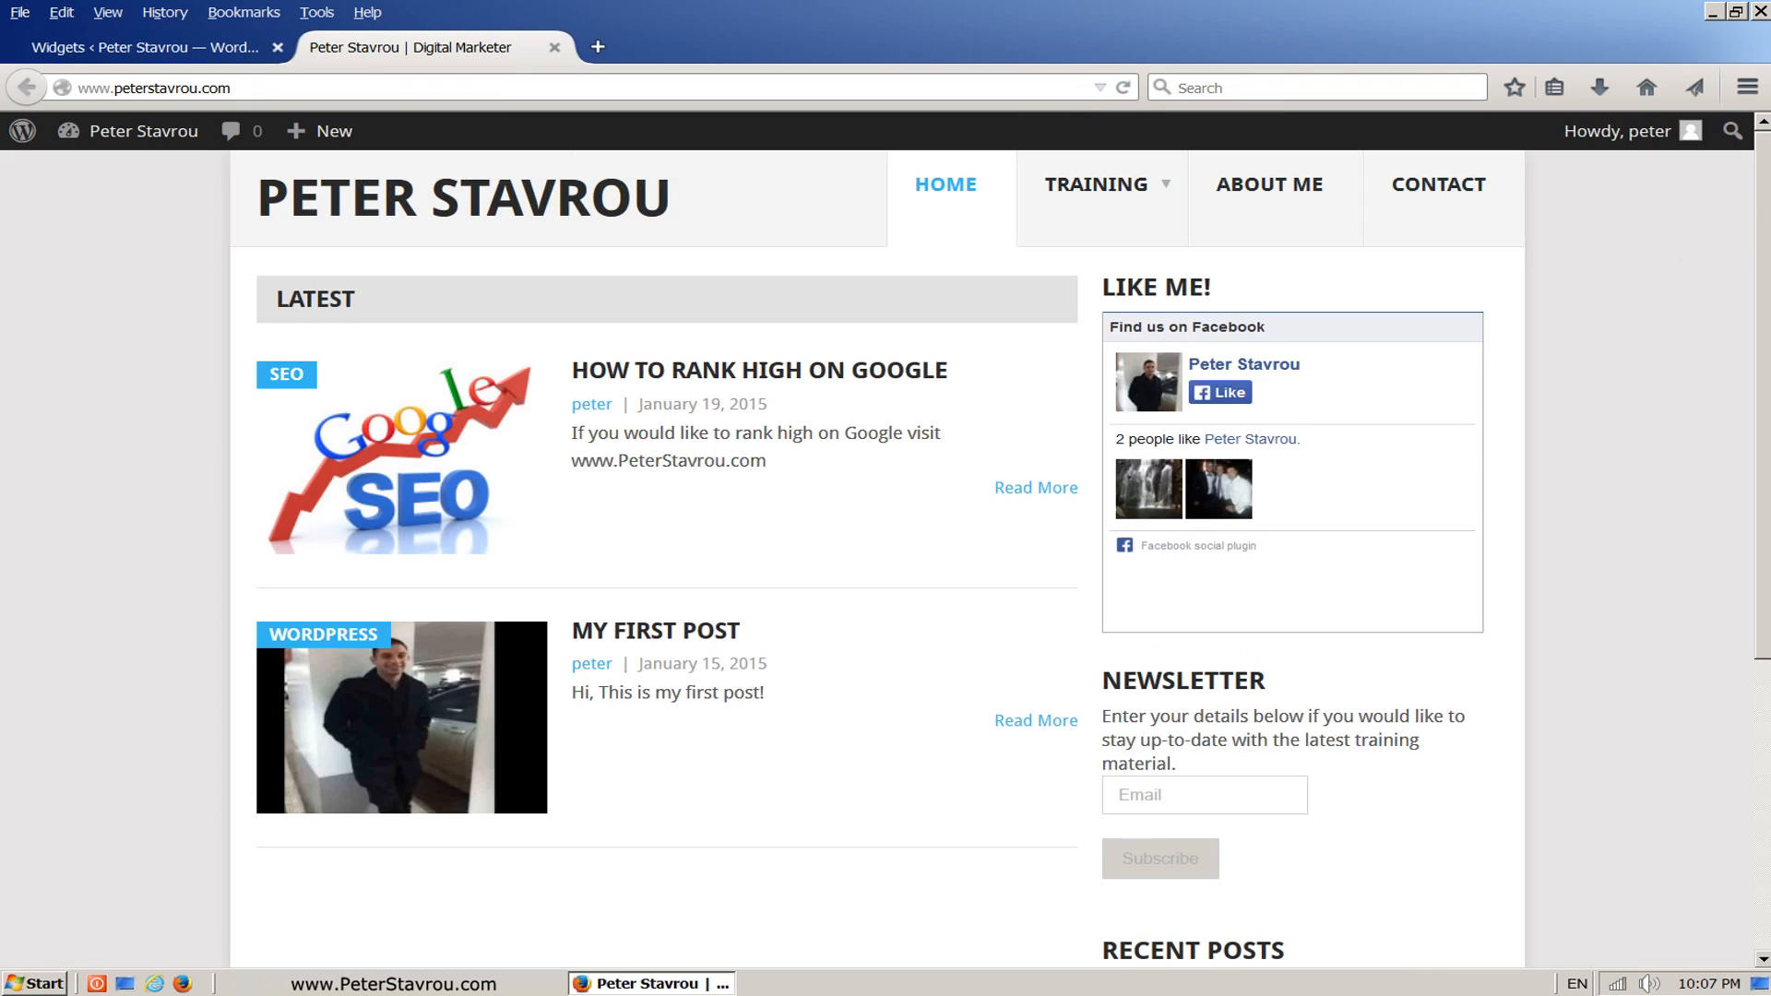
{"action": "scroll", "coordinate": [1680, 325], "scroll_direction": "down", "scroll_amount": 3}
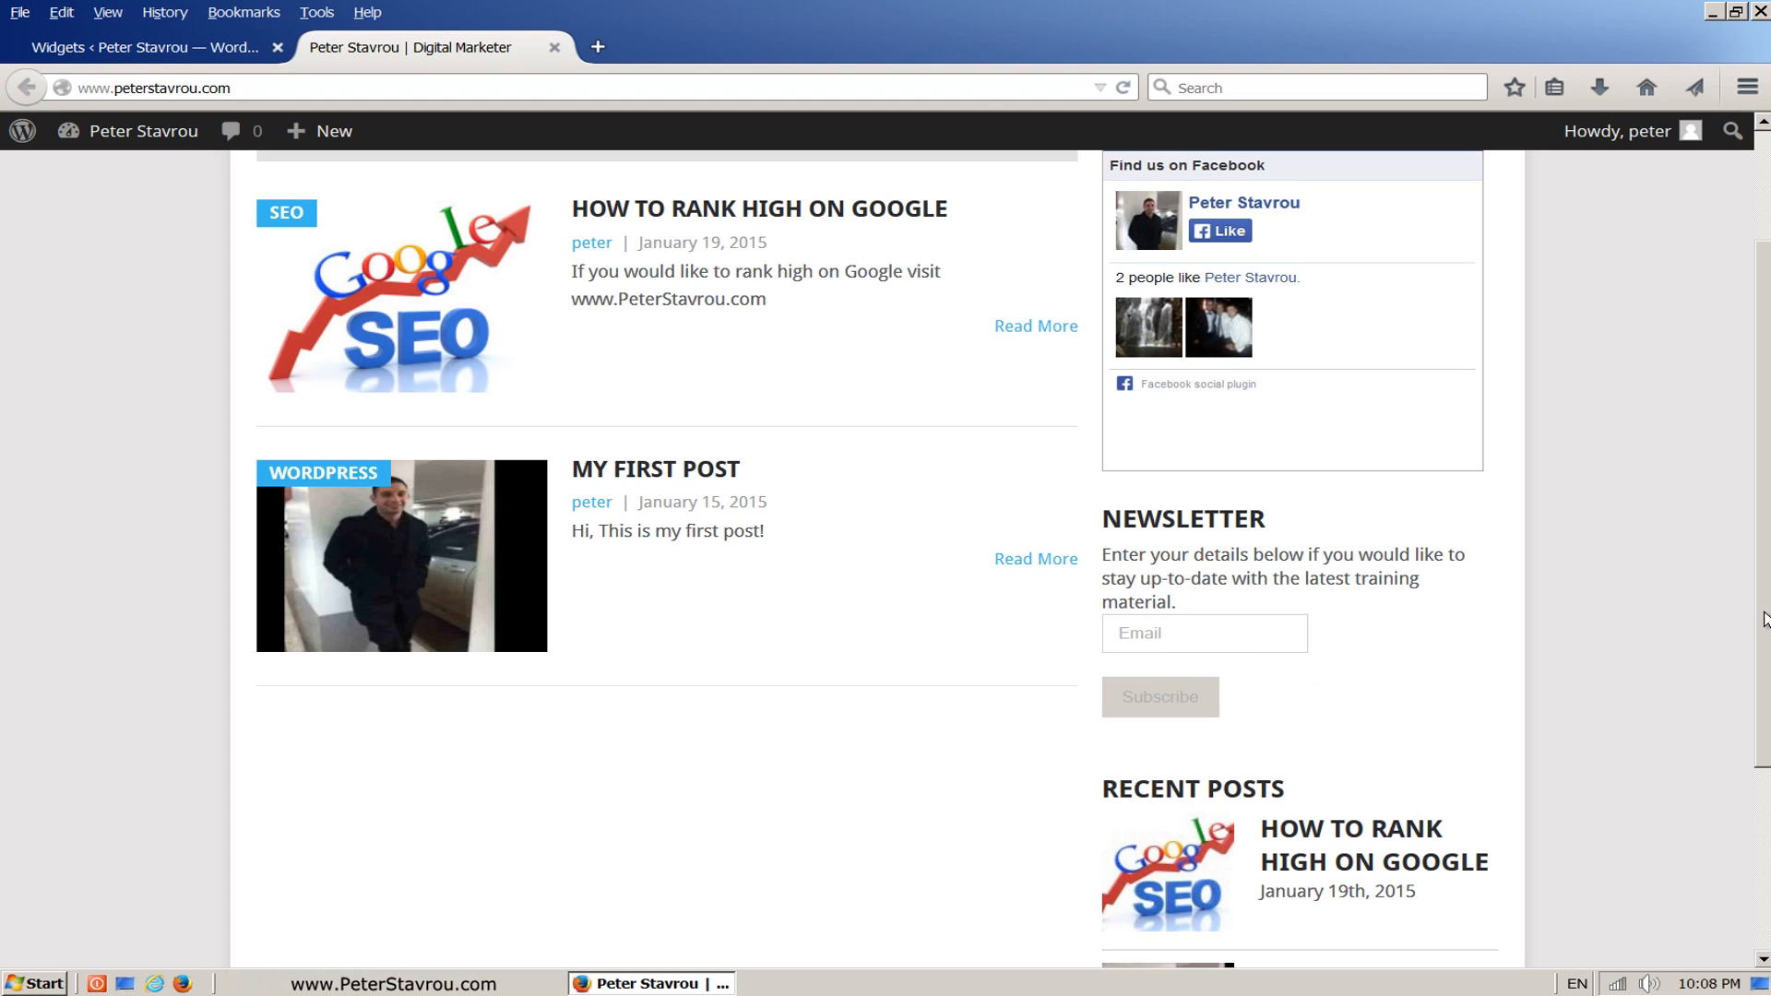
{"action": "scroll", "coordinate": [1758, 628], "scroll_direction": "up", "scroll_amount": 1}
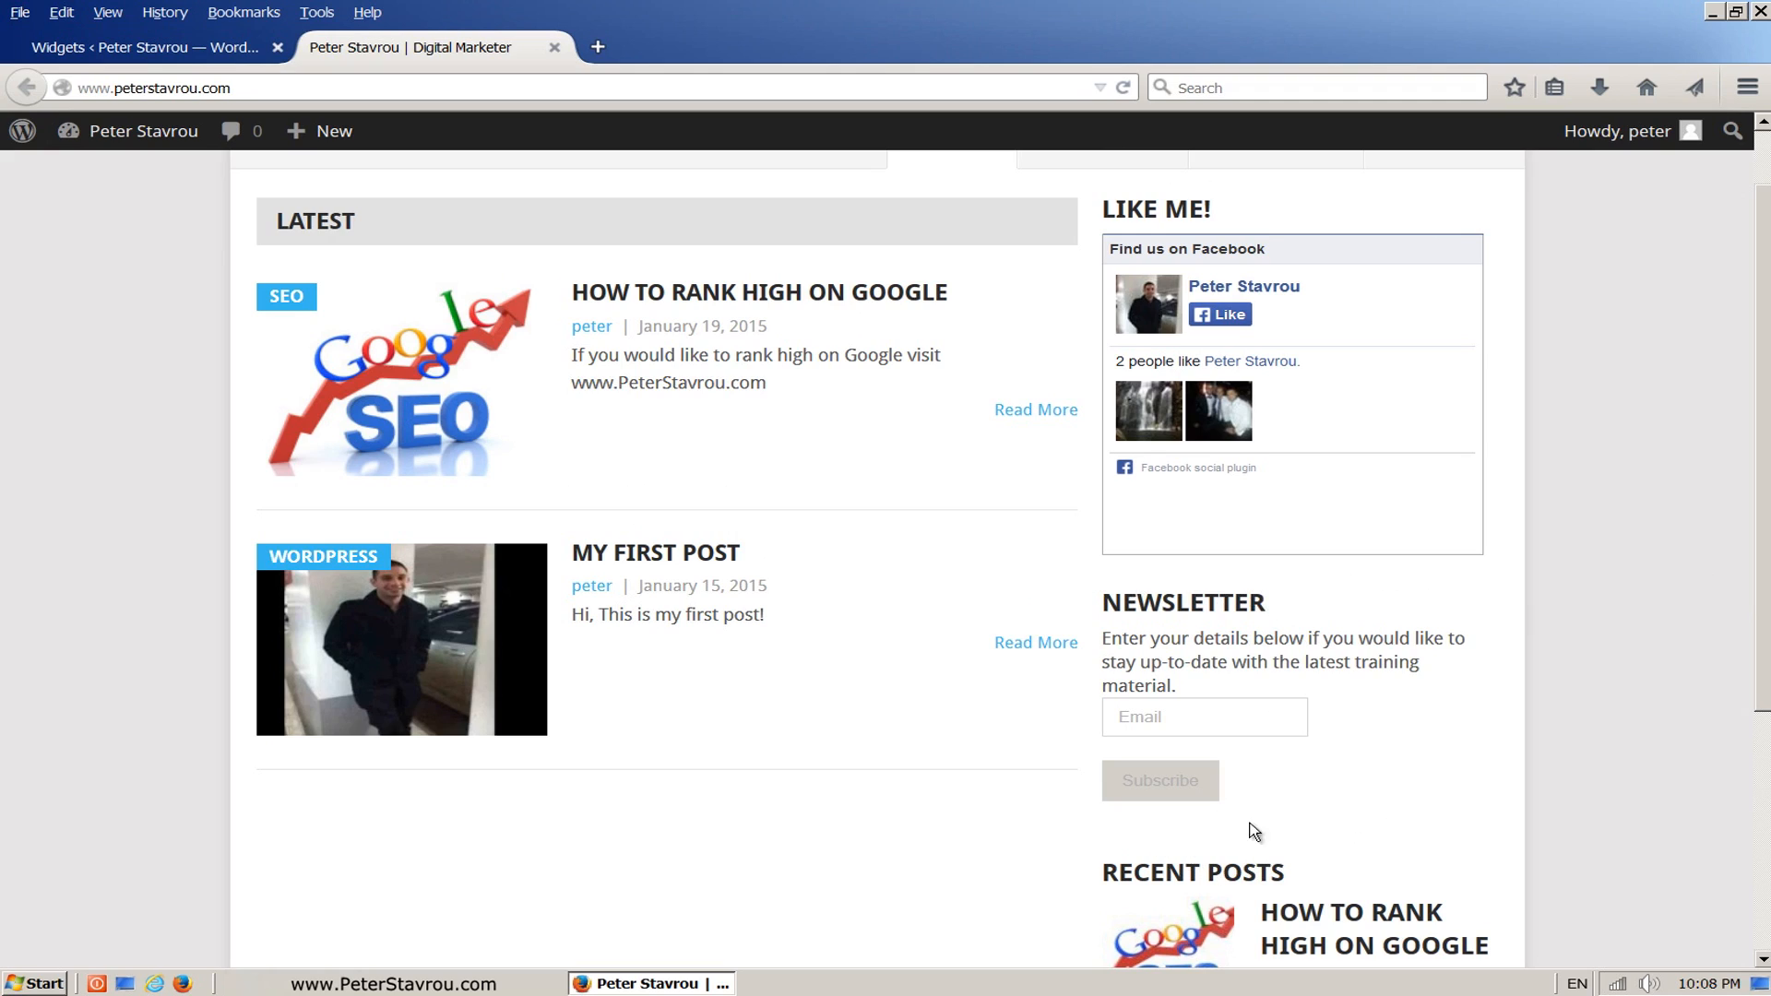
{"action": "left_click_drag", "start_coordinate": [1764, 610], "coordinate": [1764, 627]}
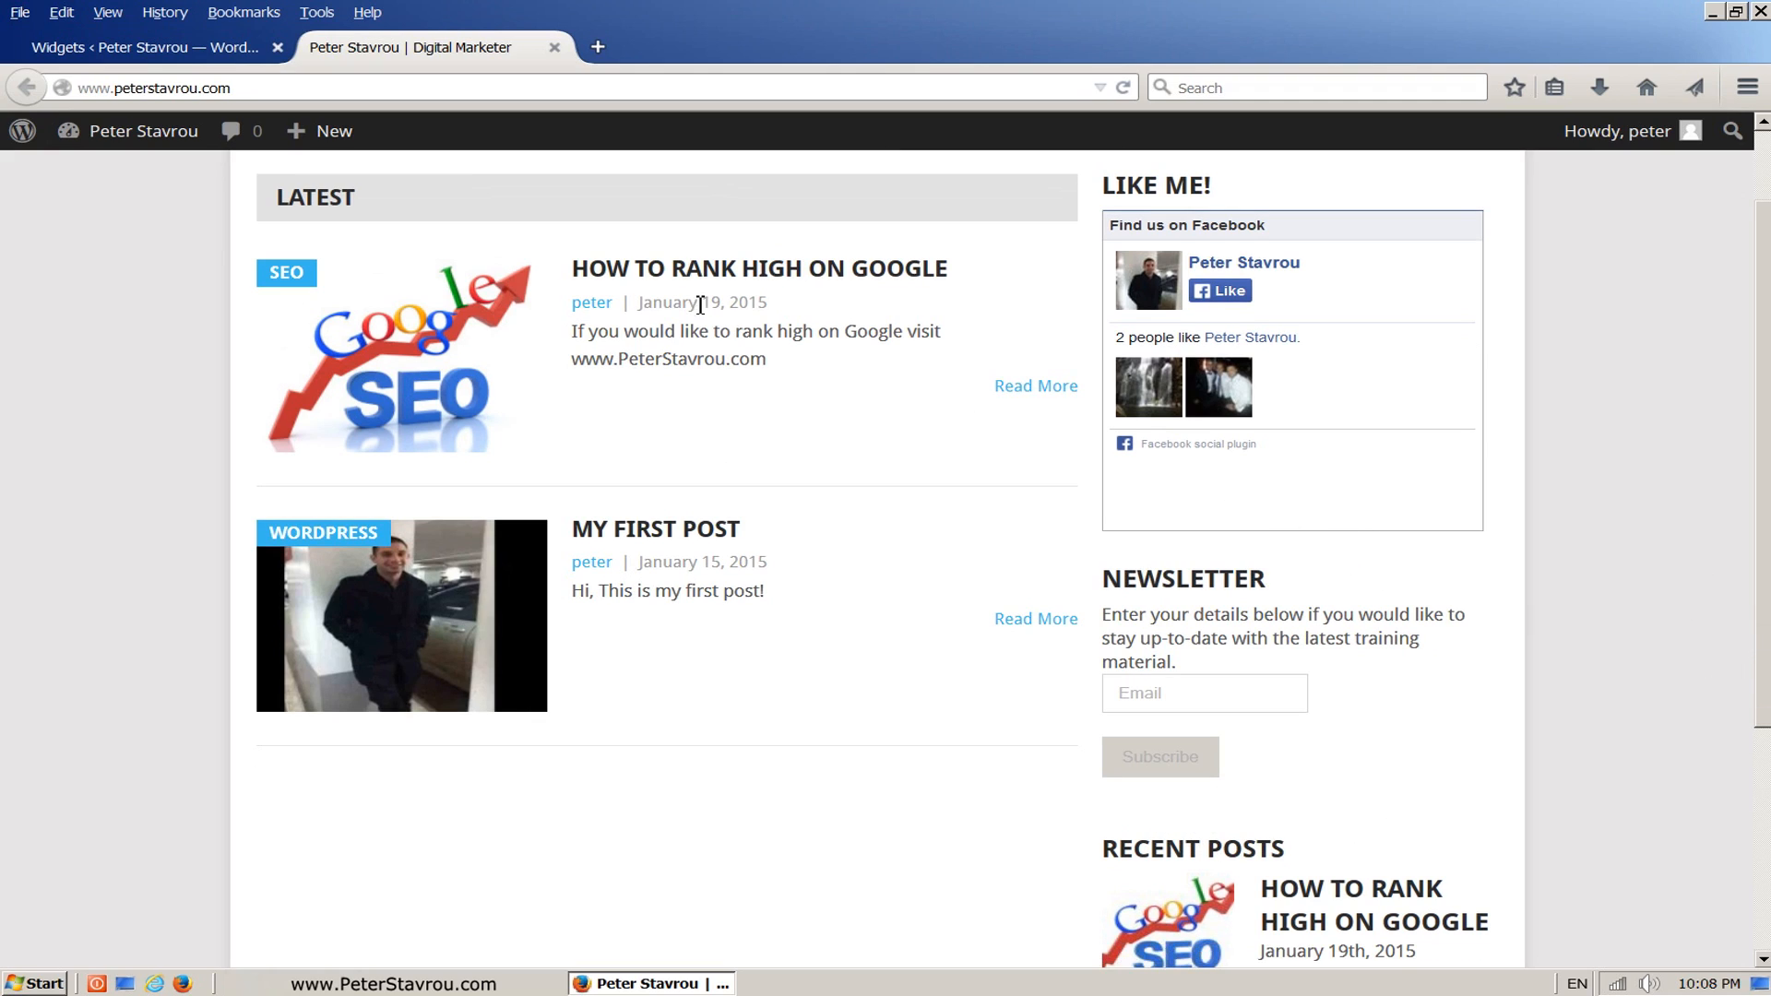
{"action": "left_click", "coordinate": [224, 61]}
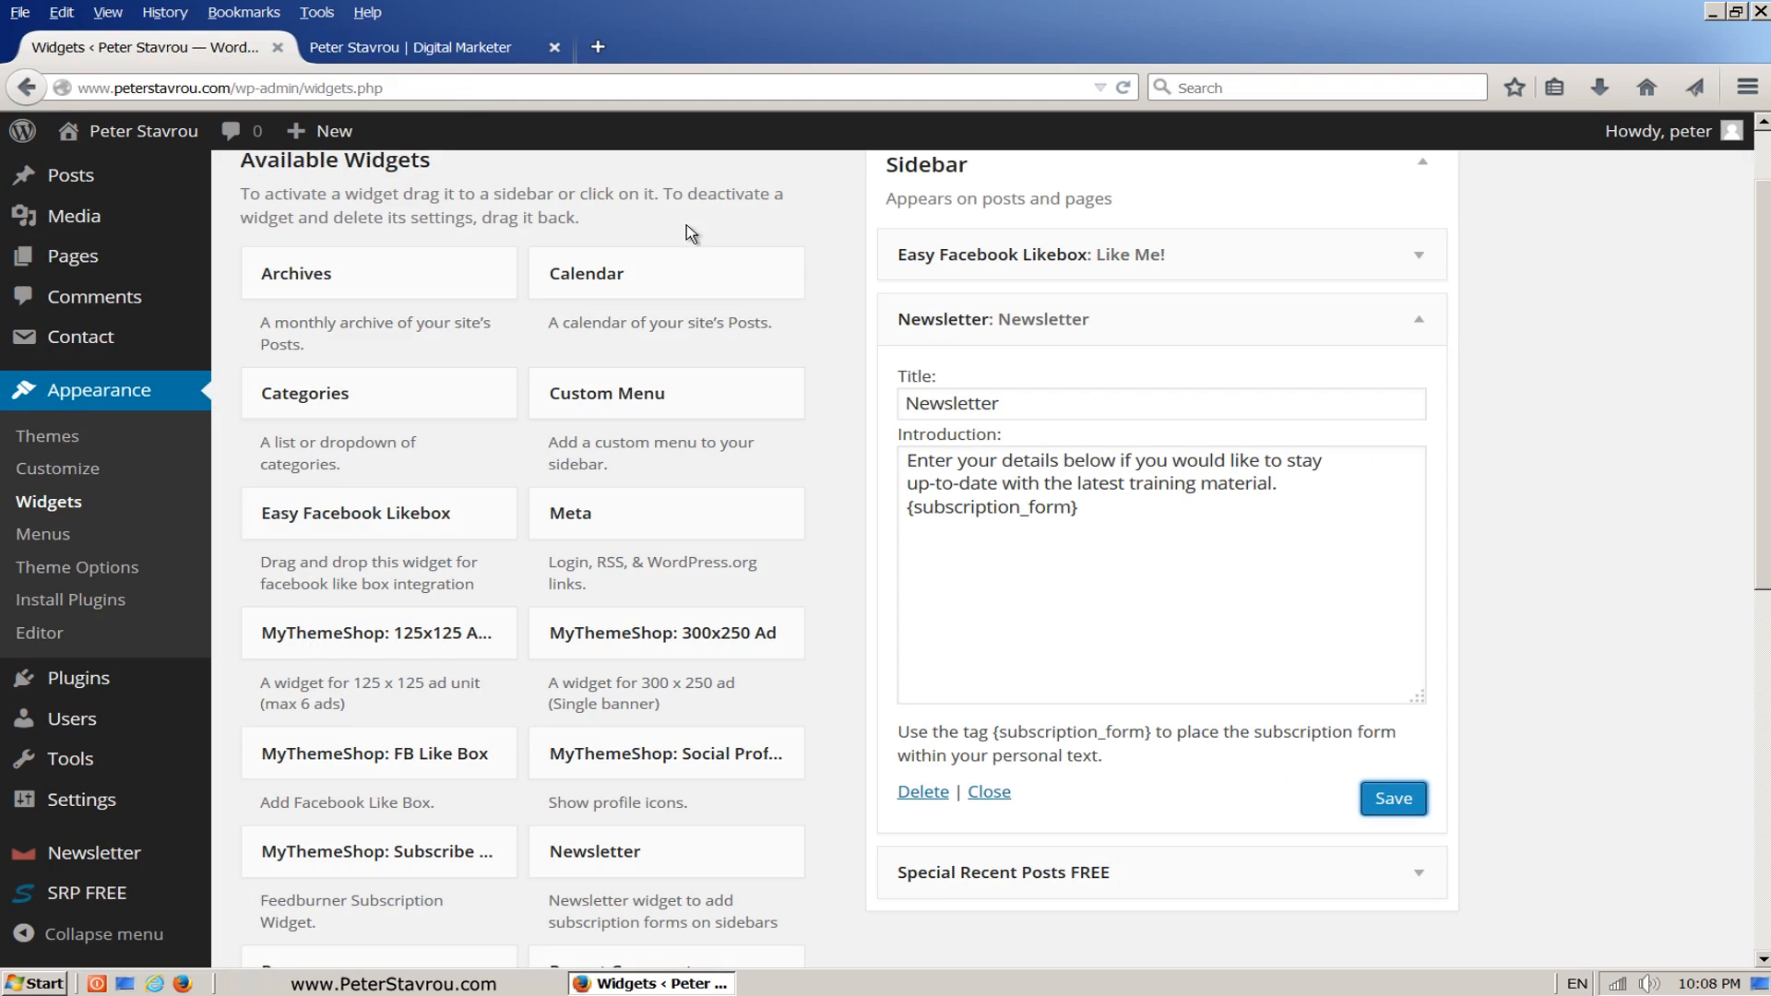
Step: Collapse the Newsletter widget and add a Text widget to the Sidebar between Easy Facebook Likebox and Newsletter
{"action": "left_click", "coordinate": [1421, 330]}
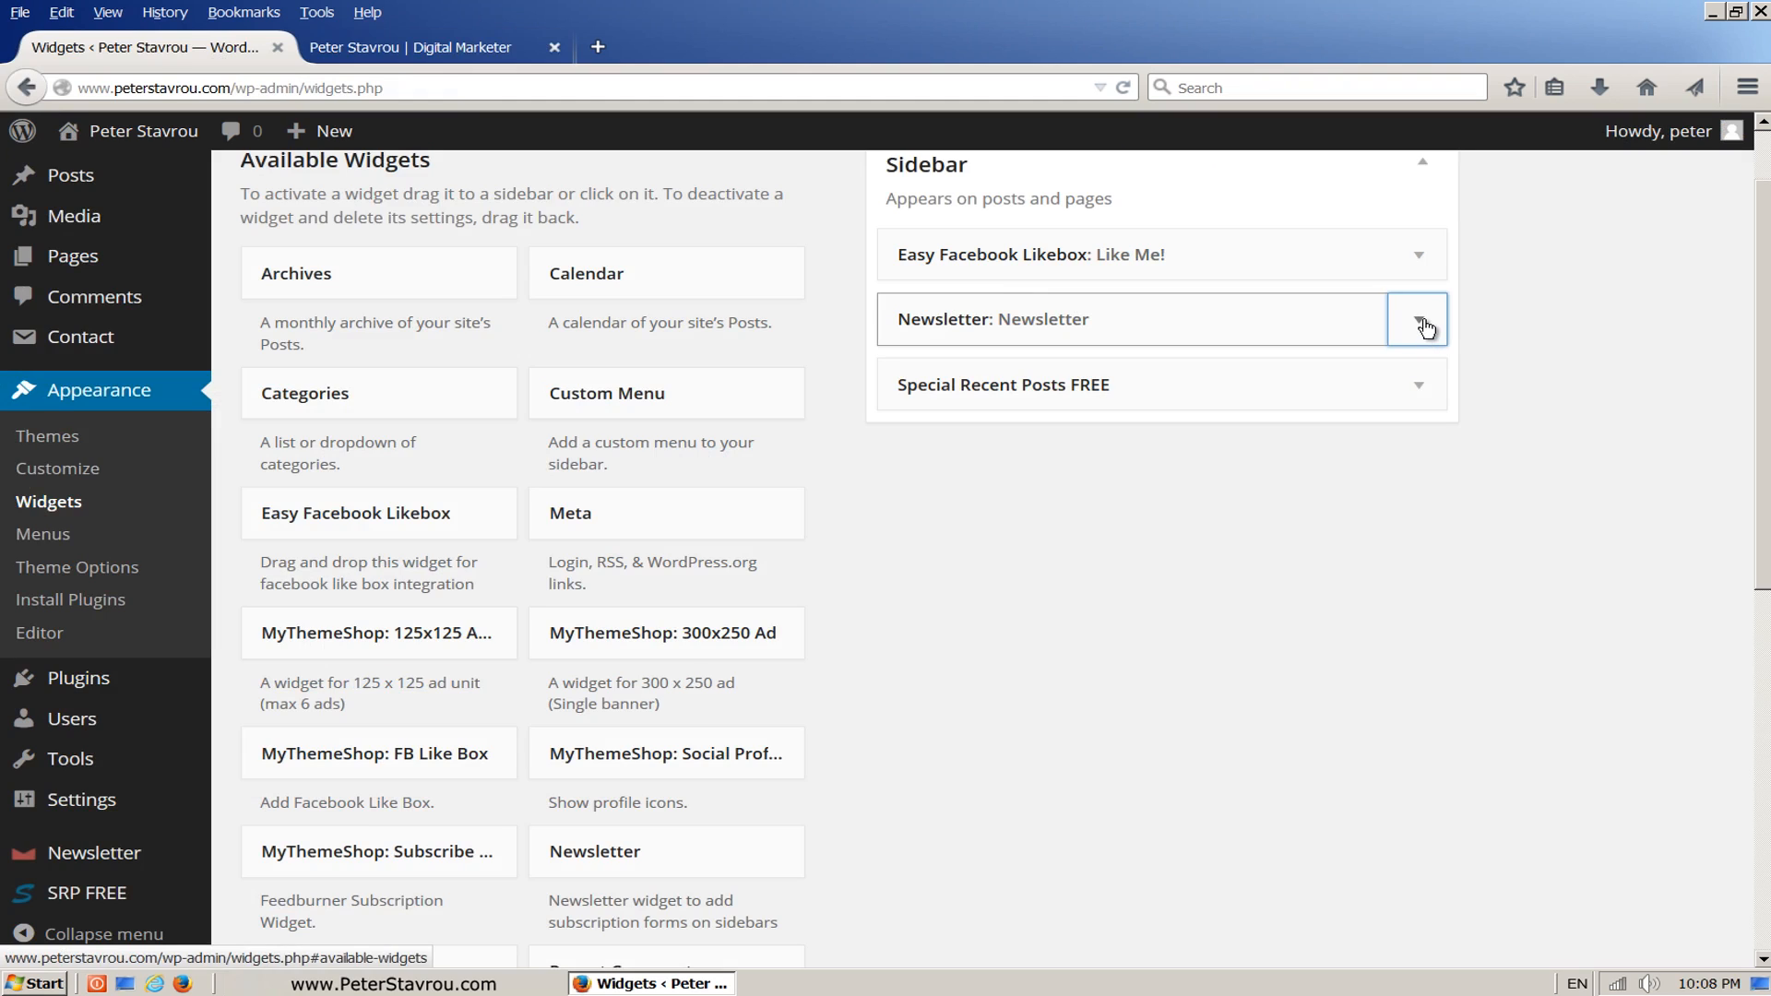
{"action": "left_click_drag", "start_coordinate": [1763, 261], "coordinate": [1702, 503]}
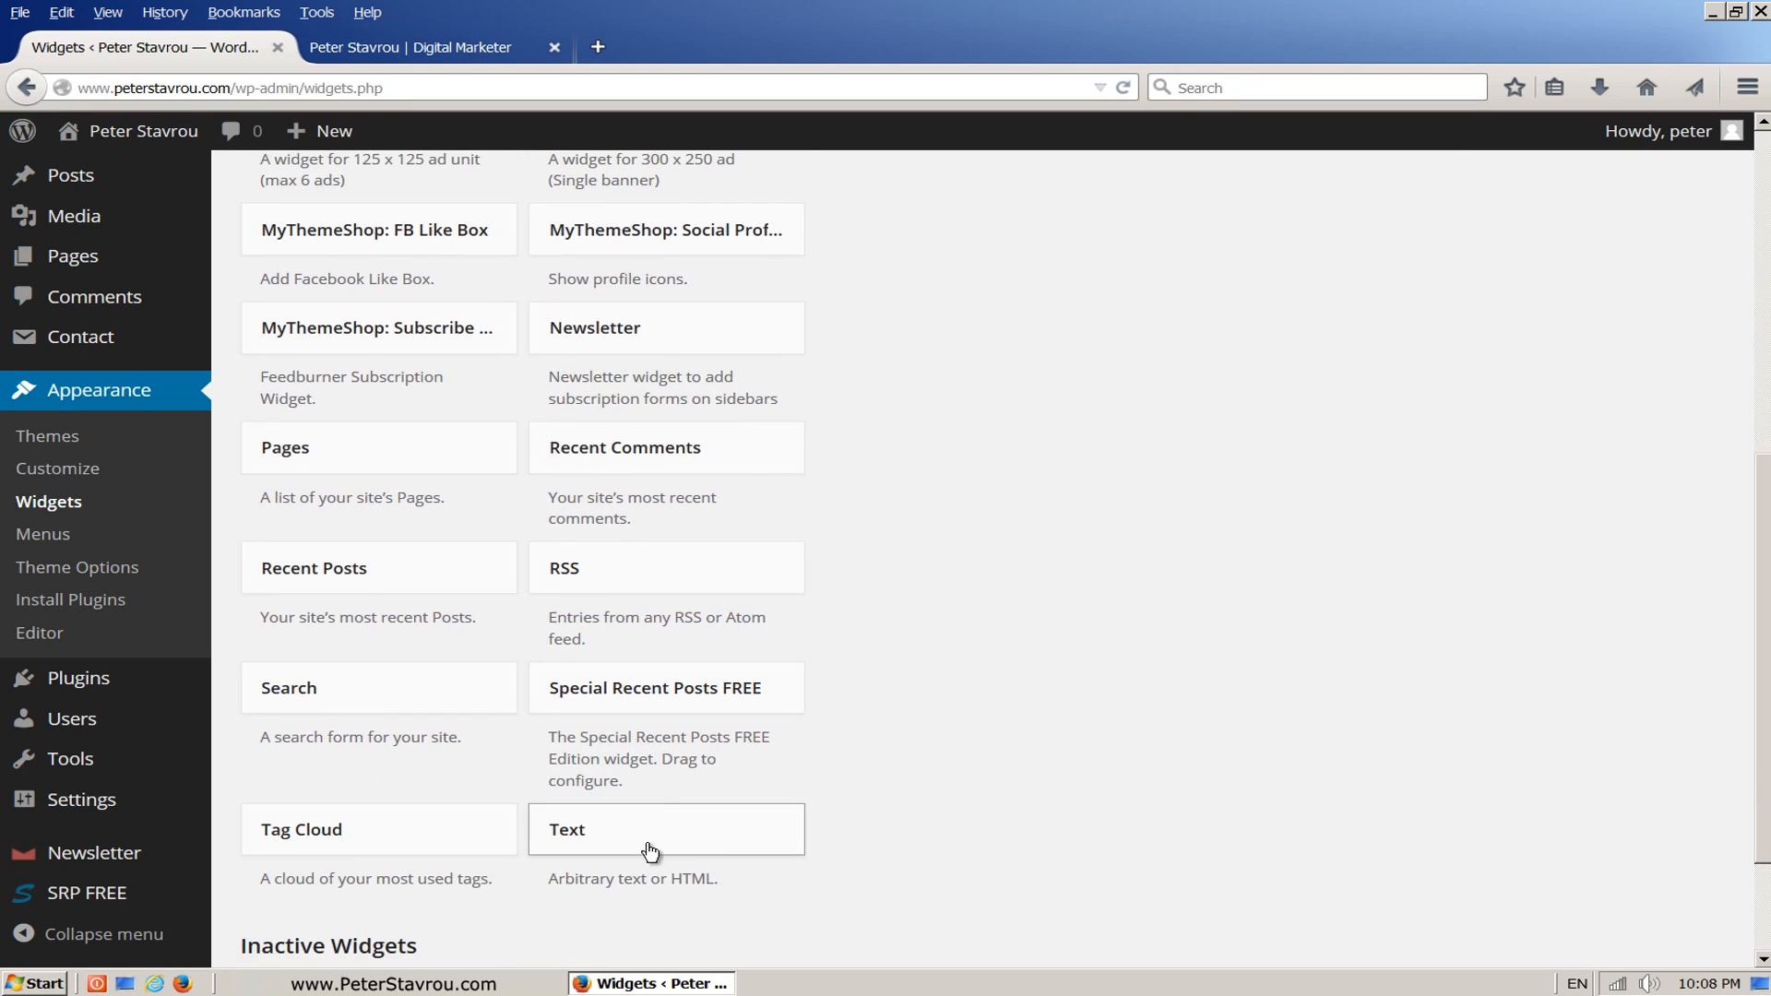
{"action": "left_click_drag", "start_coordinate": [646, 847], "coordinate": [1006, 348]}
Step: Title the new Text widget with a row of underscores filling the title field, leave its content empty, save it and collapse it
{"action": "left_click", "coordinate": [983, 432]}
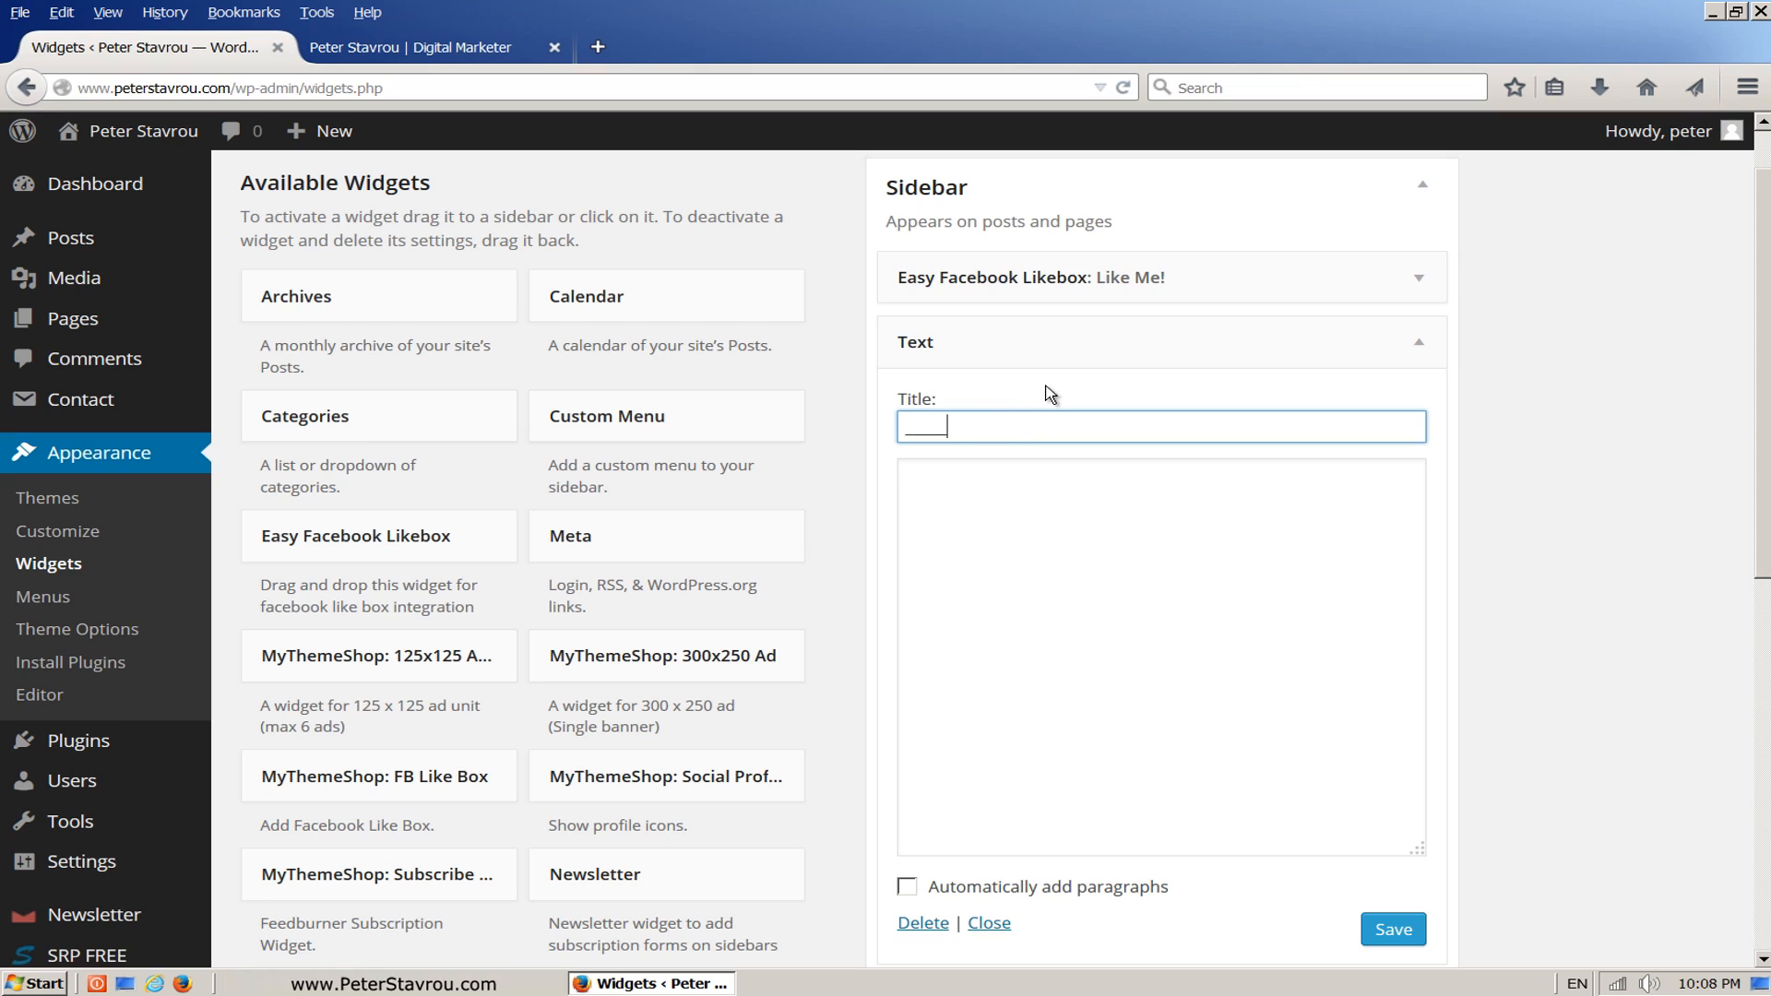
{"action": "type", "text": "_______________________________________________________"}
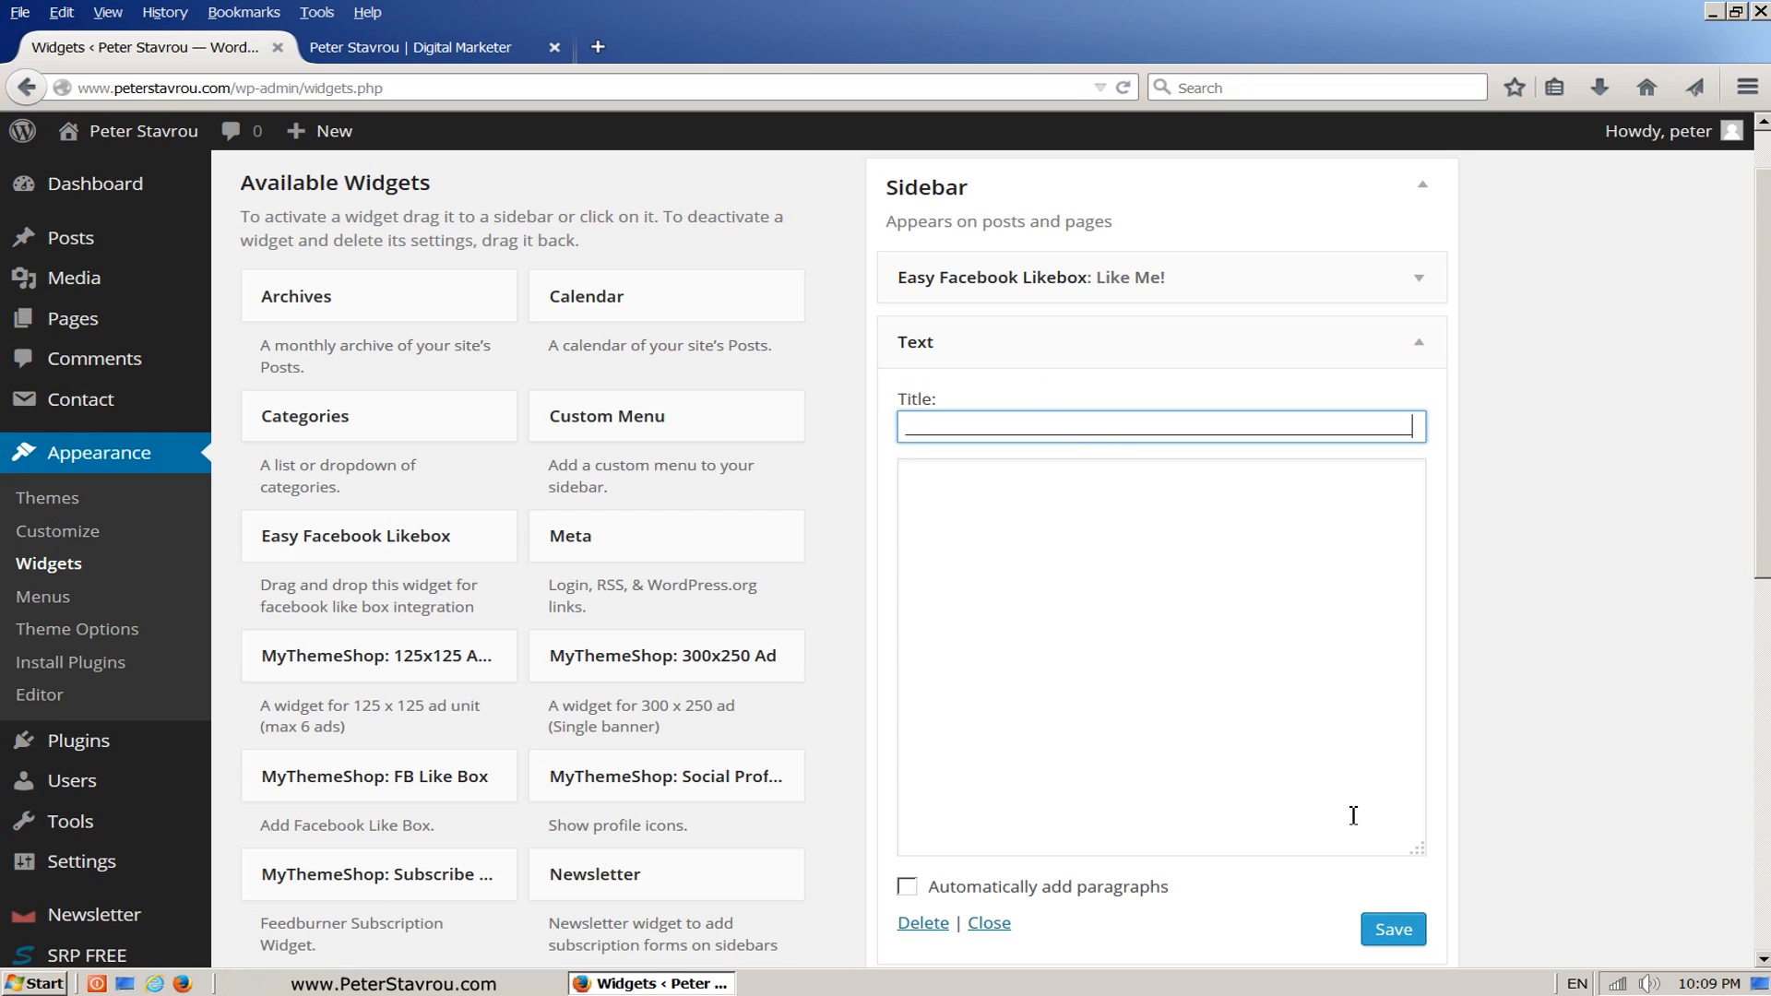
{"action": "left_click", "coordinate": [1421, 932]}
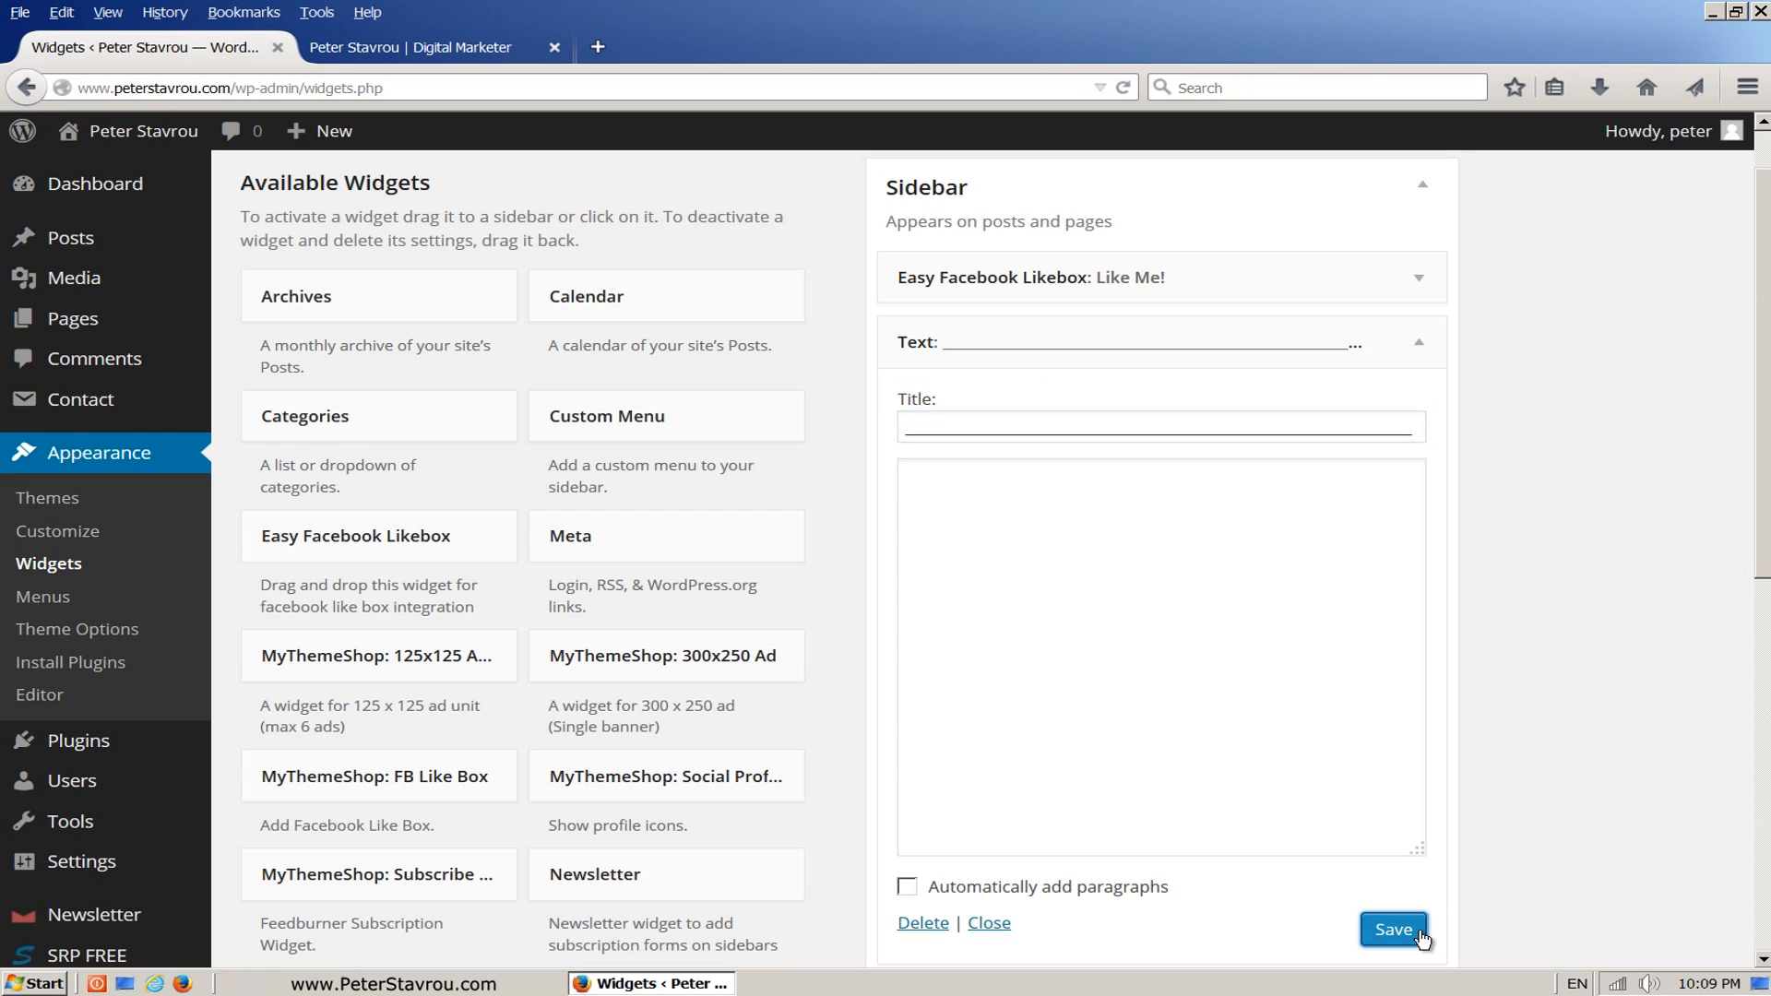
{"action": "left_click", "coordinate": [1419, 356]}
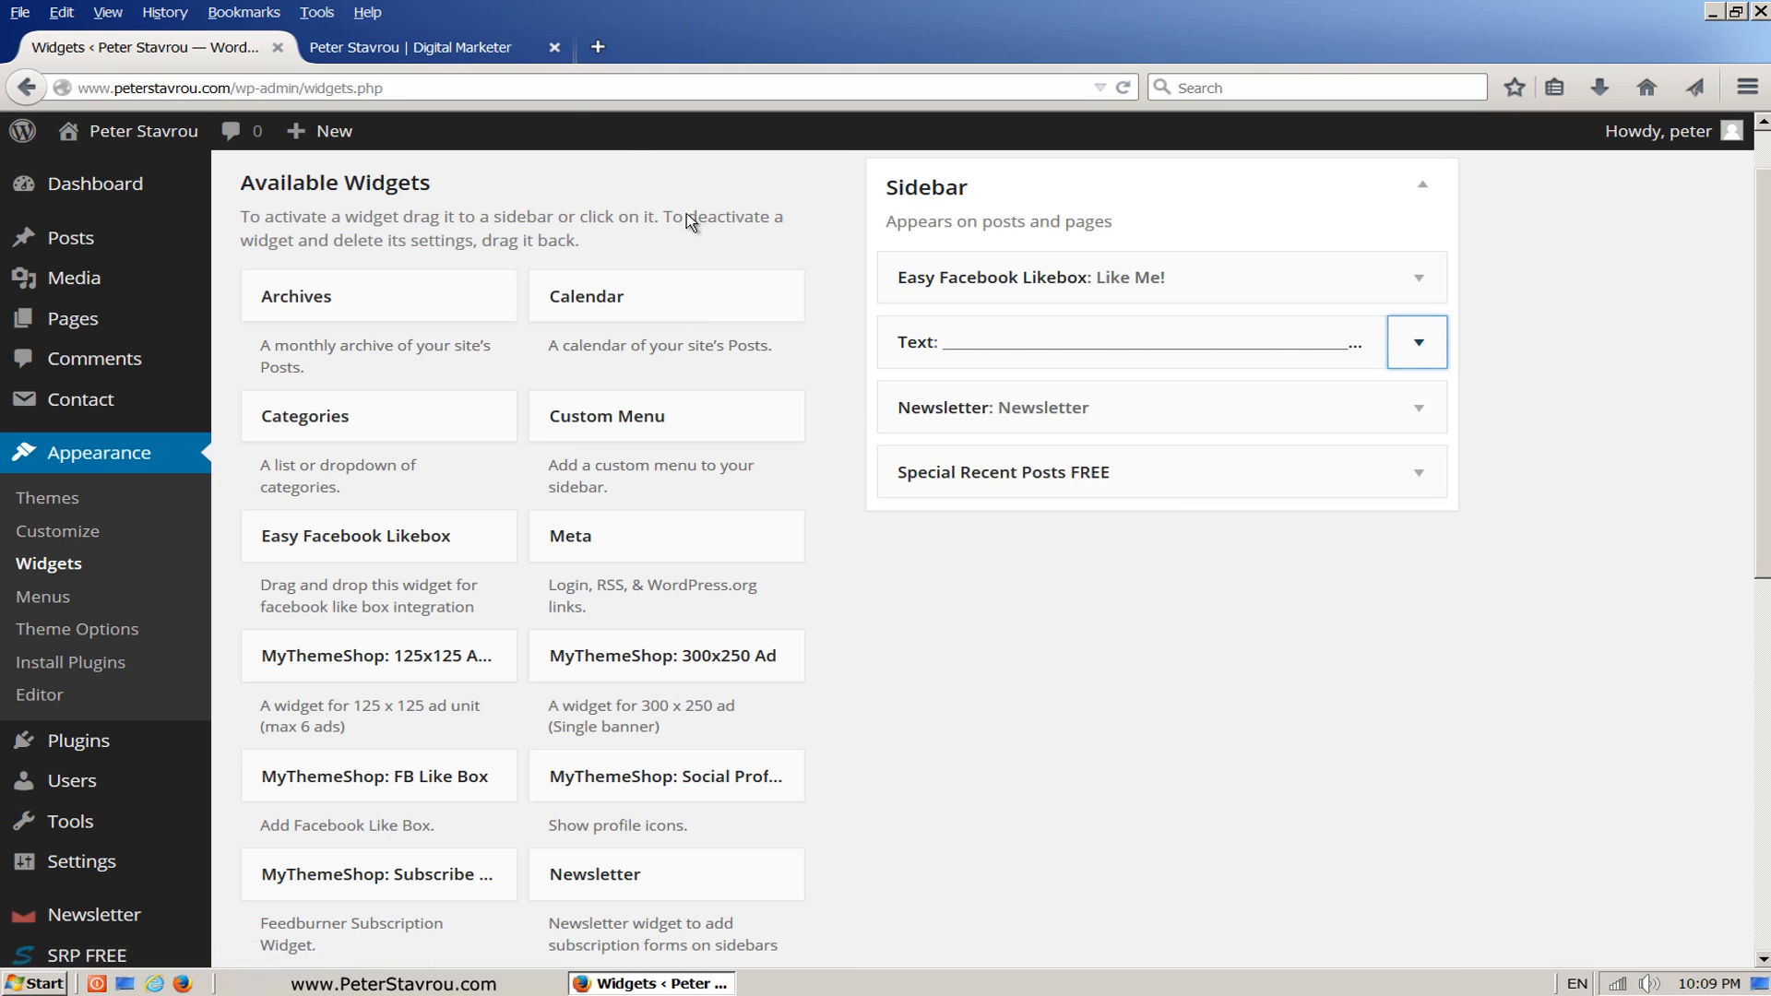
Step: Reload the homepage, check the divider line between the Facebook box and the newsletter form, and return to the widgets admin page
{"action": "left_click", "coordinate": [519, 52]}
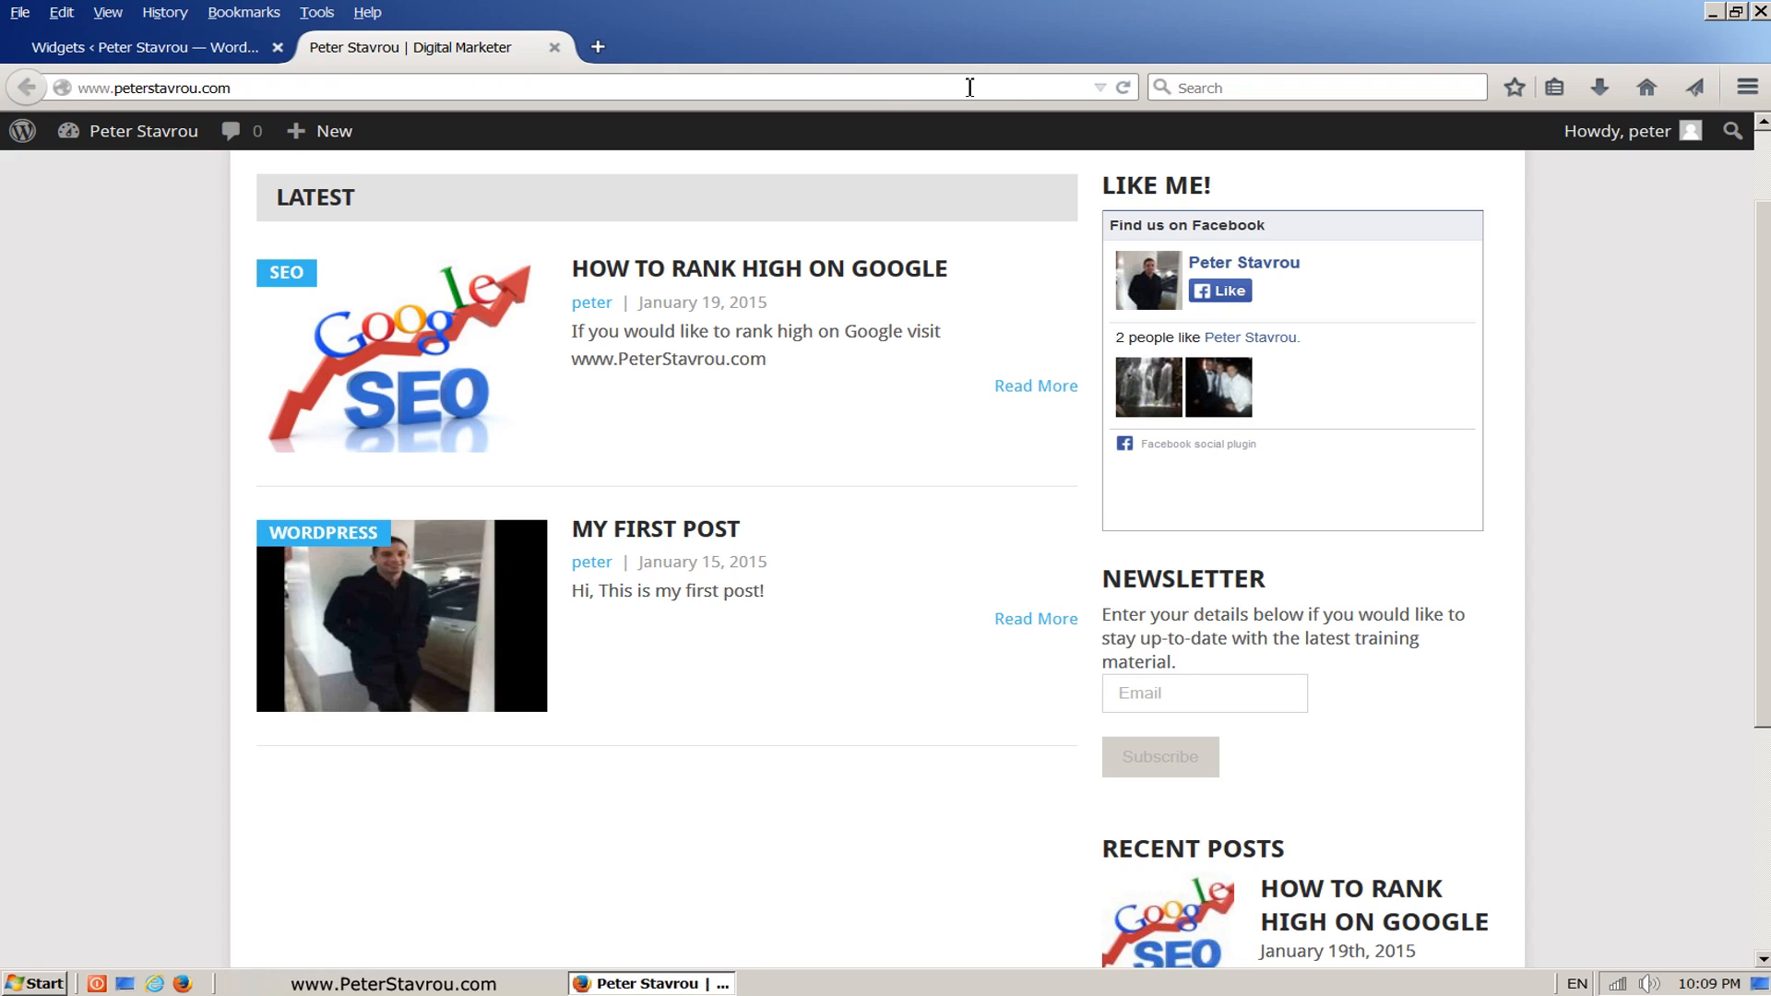
{"action": "left_click", "coordinate": [1125, 92]}
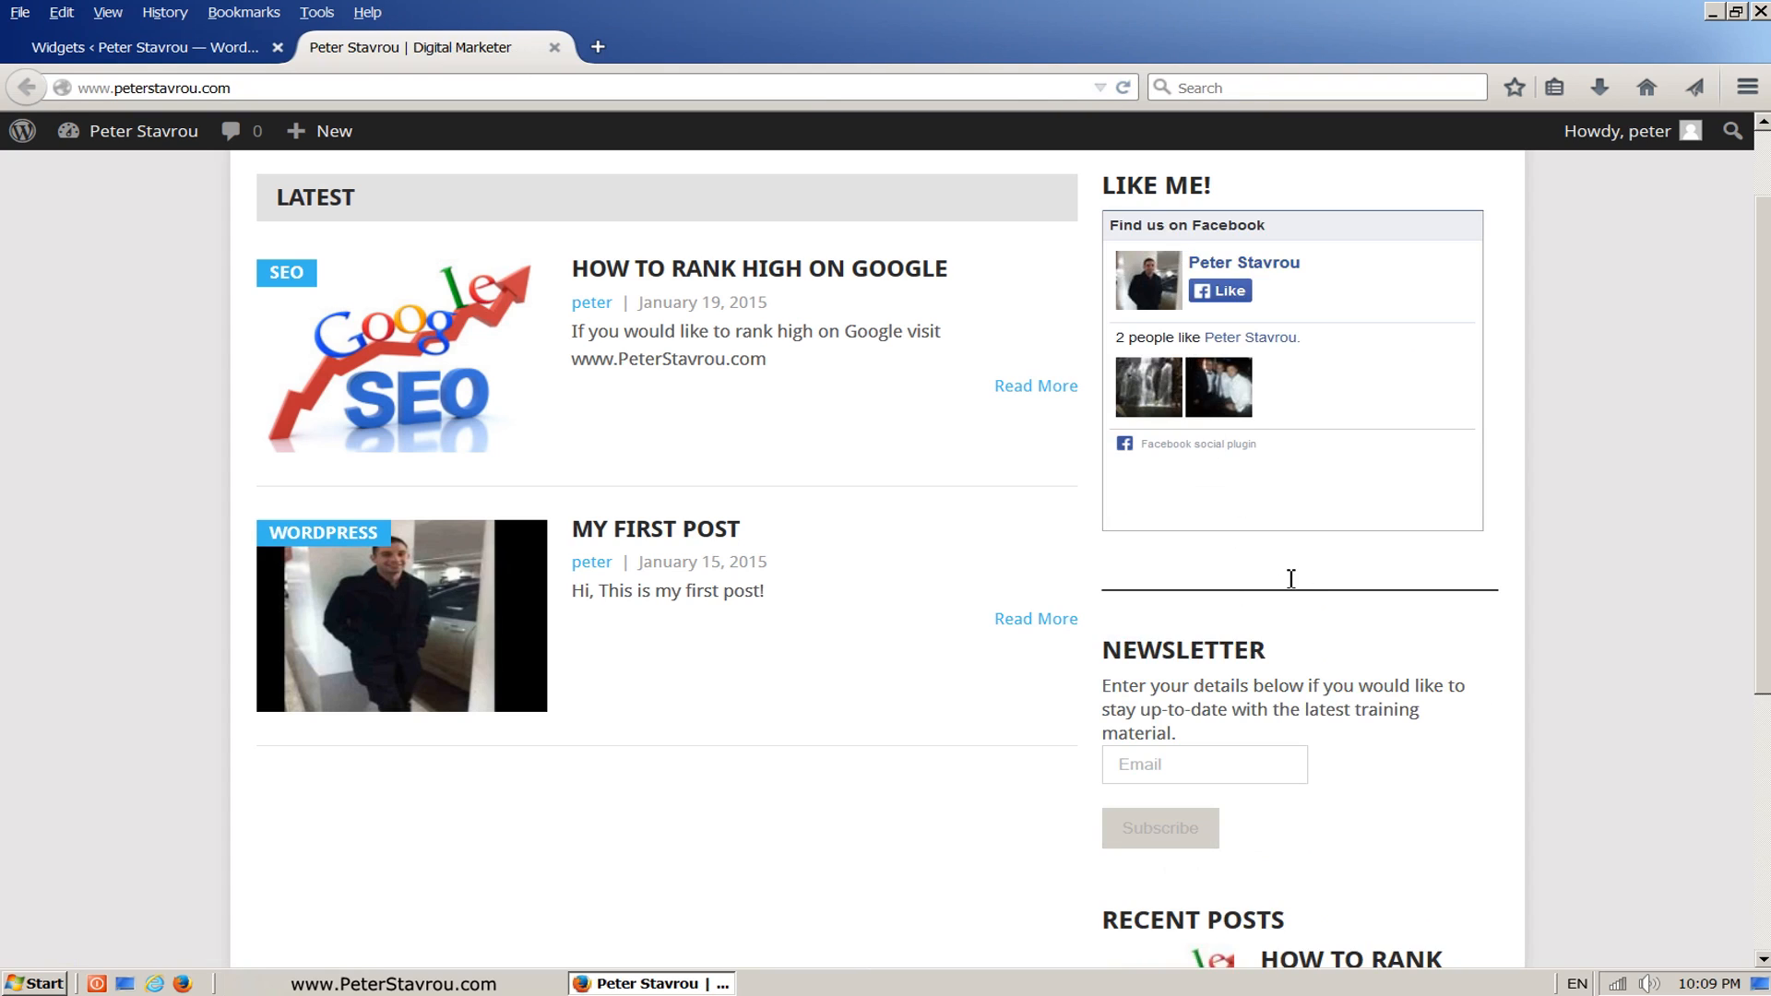
{"action": "left_click_drag", "start_coordinate": [1762, 436], "coordinate": [1761, 572]}
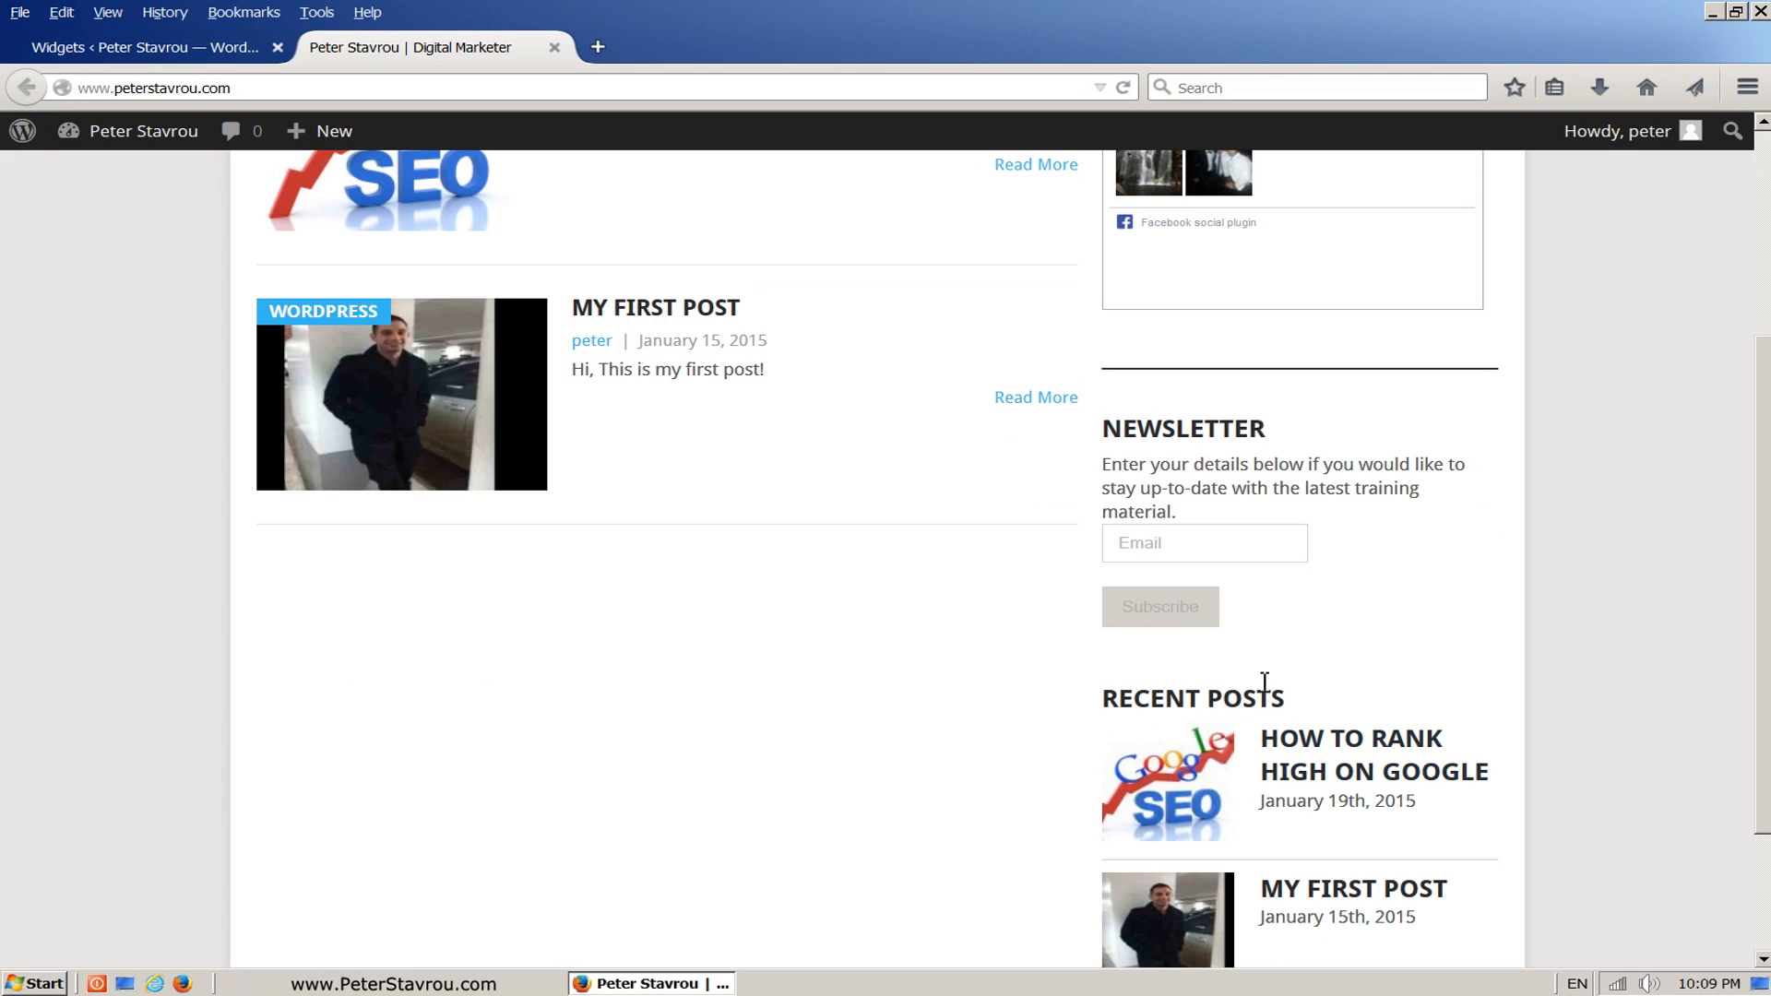
{"action": "left_click", "coordinate": [229, 53]}
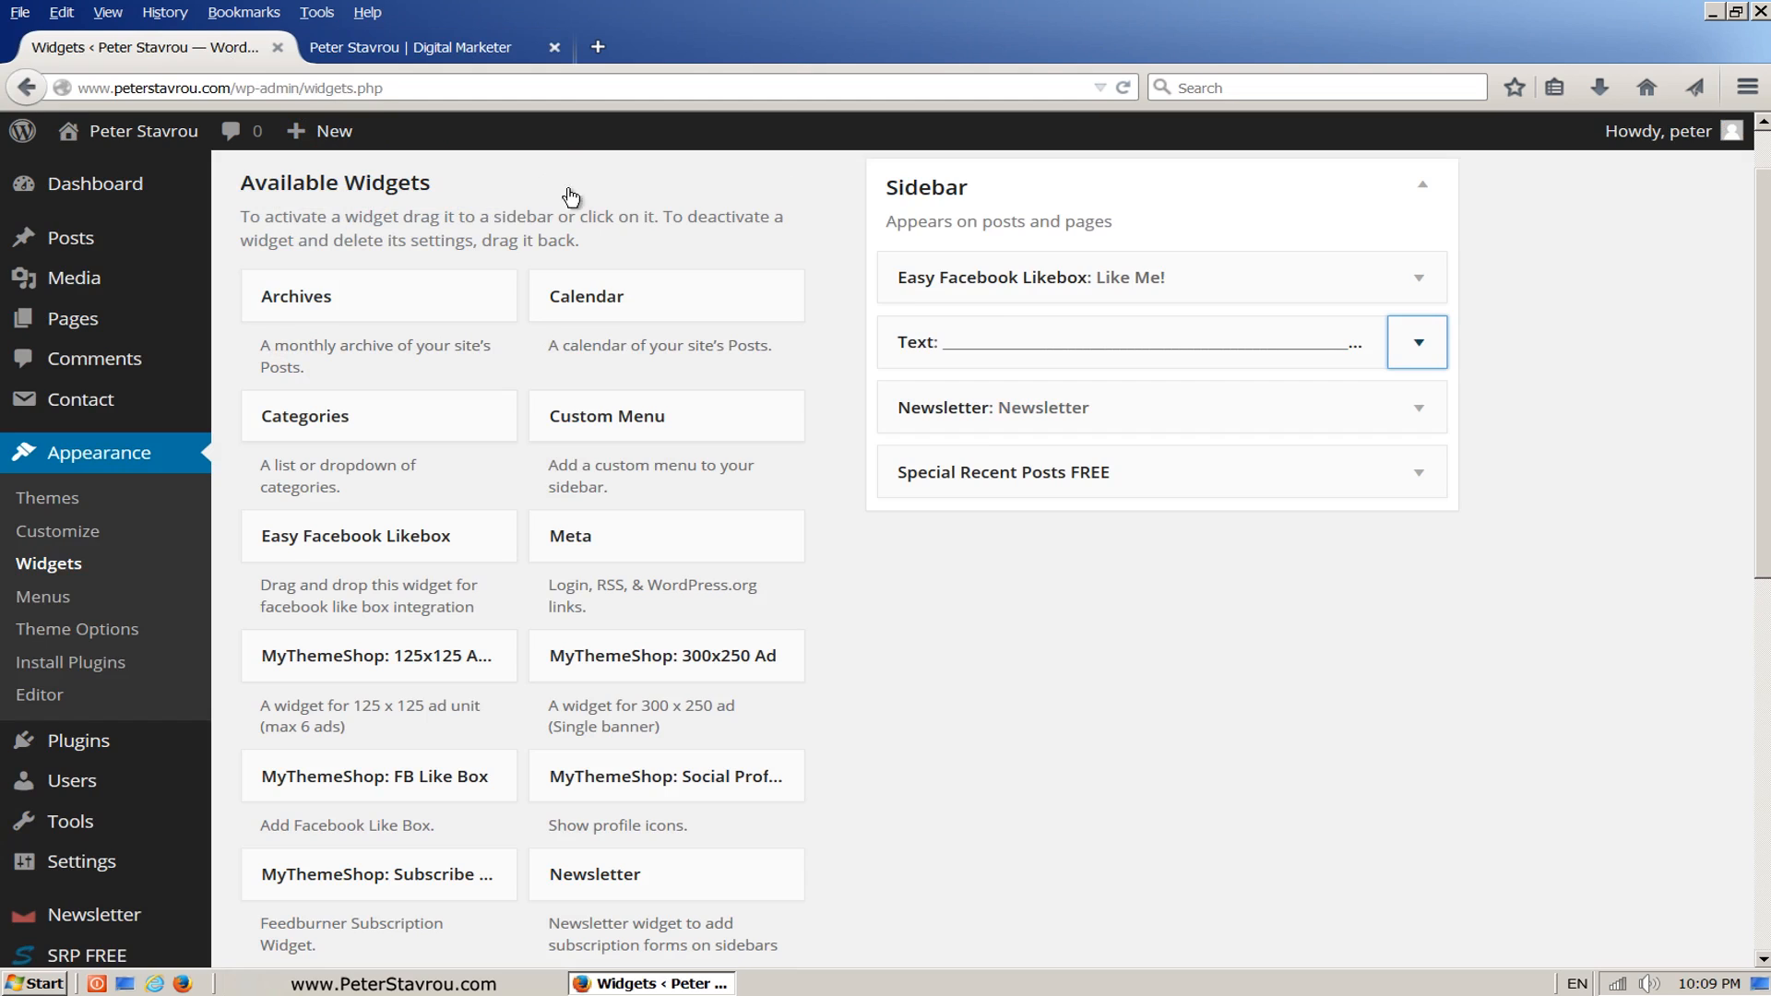
Step: Add a second Text widget between Newsletter and Special Recent Posts FREE, and copy the underscore title from the first Text widget
{"action": "left_click_drag", "start_coordinate": [1762, 342], "coordinate": [1749, 600]}
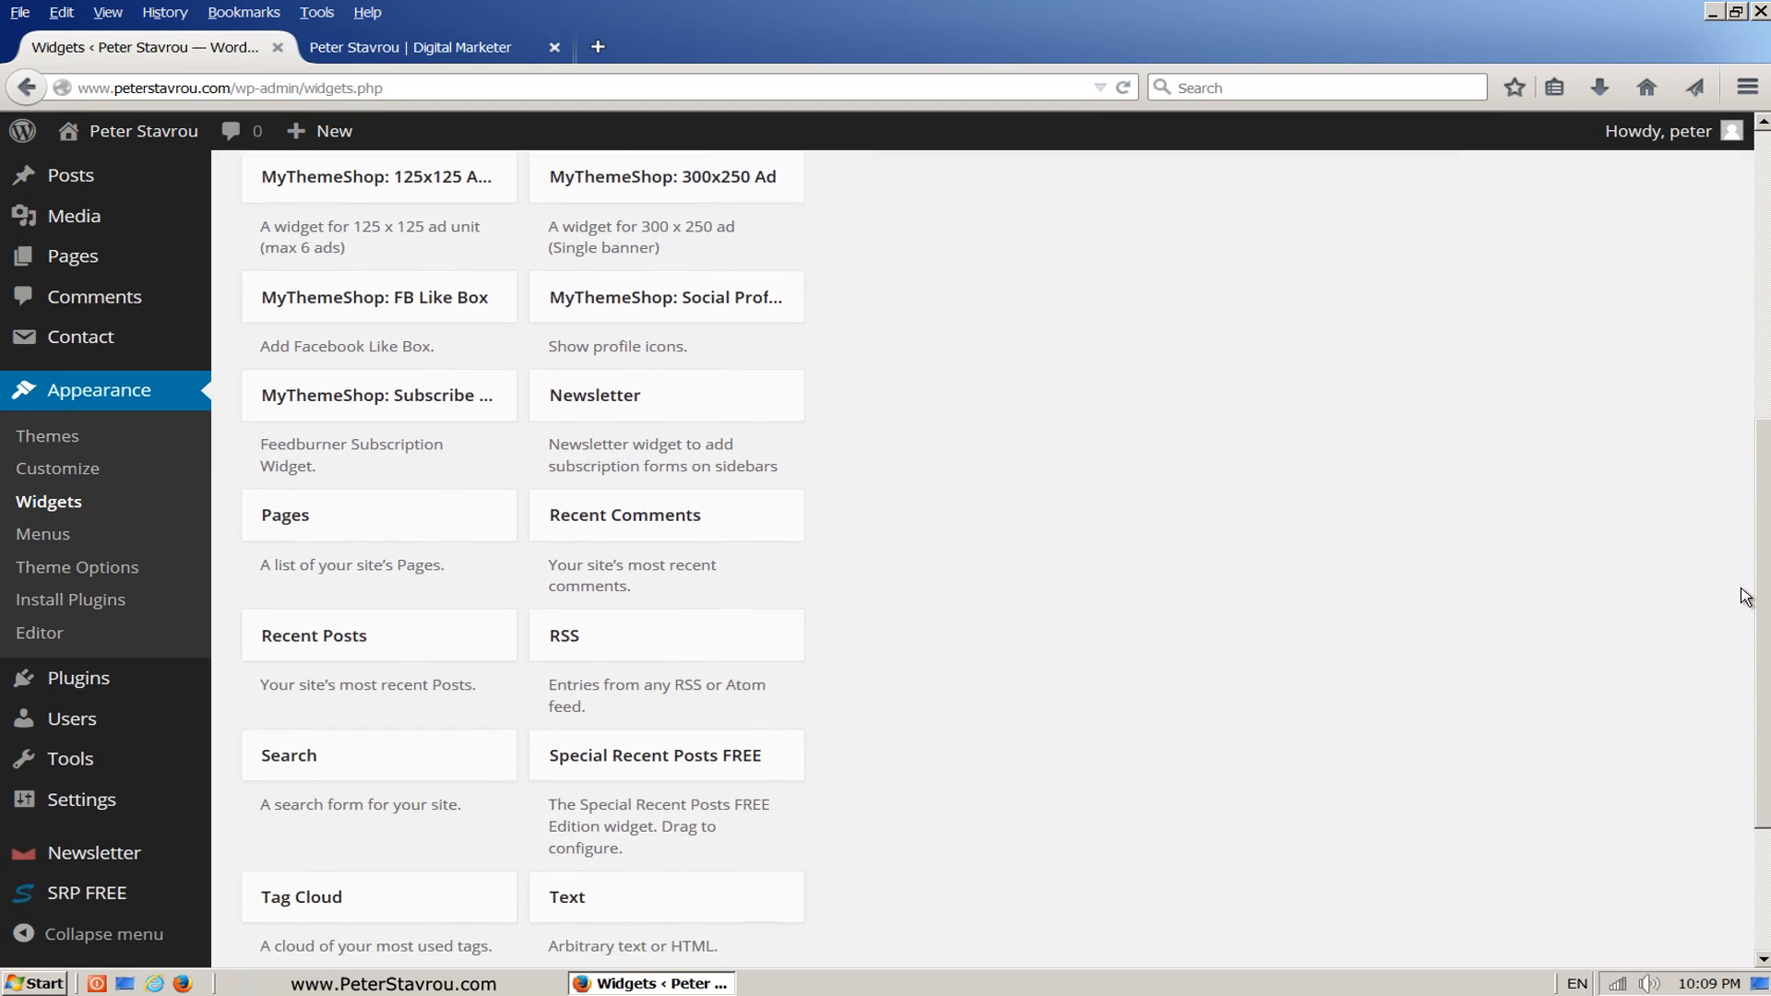
{"action": "left_click_drag", "start_coordinate": [640, 891], "coordinate": [1001, 397]}
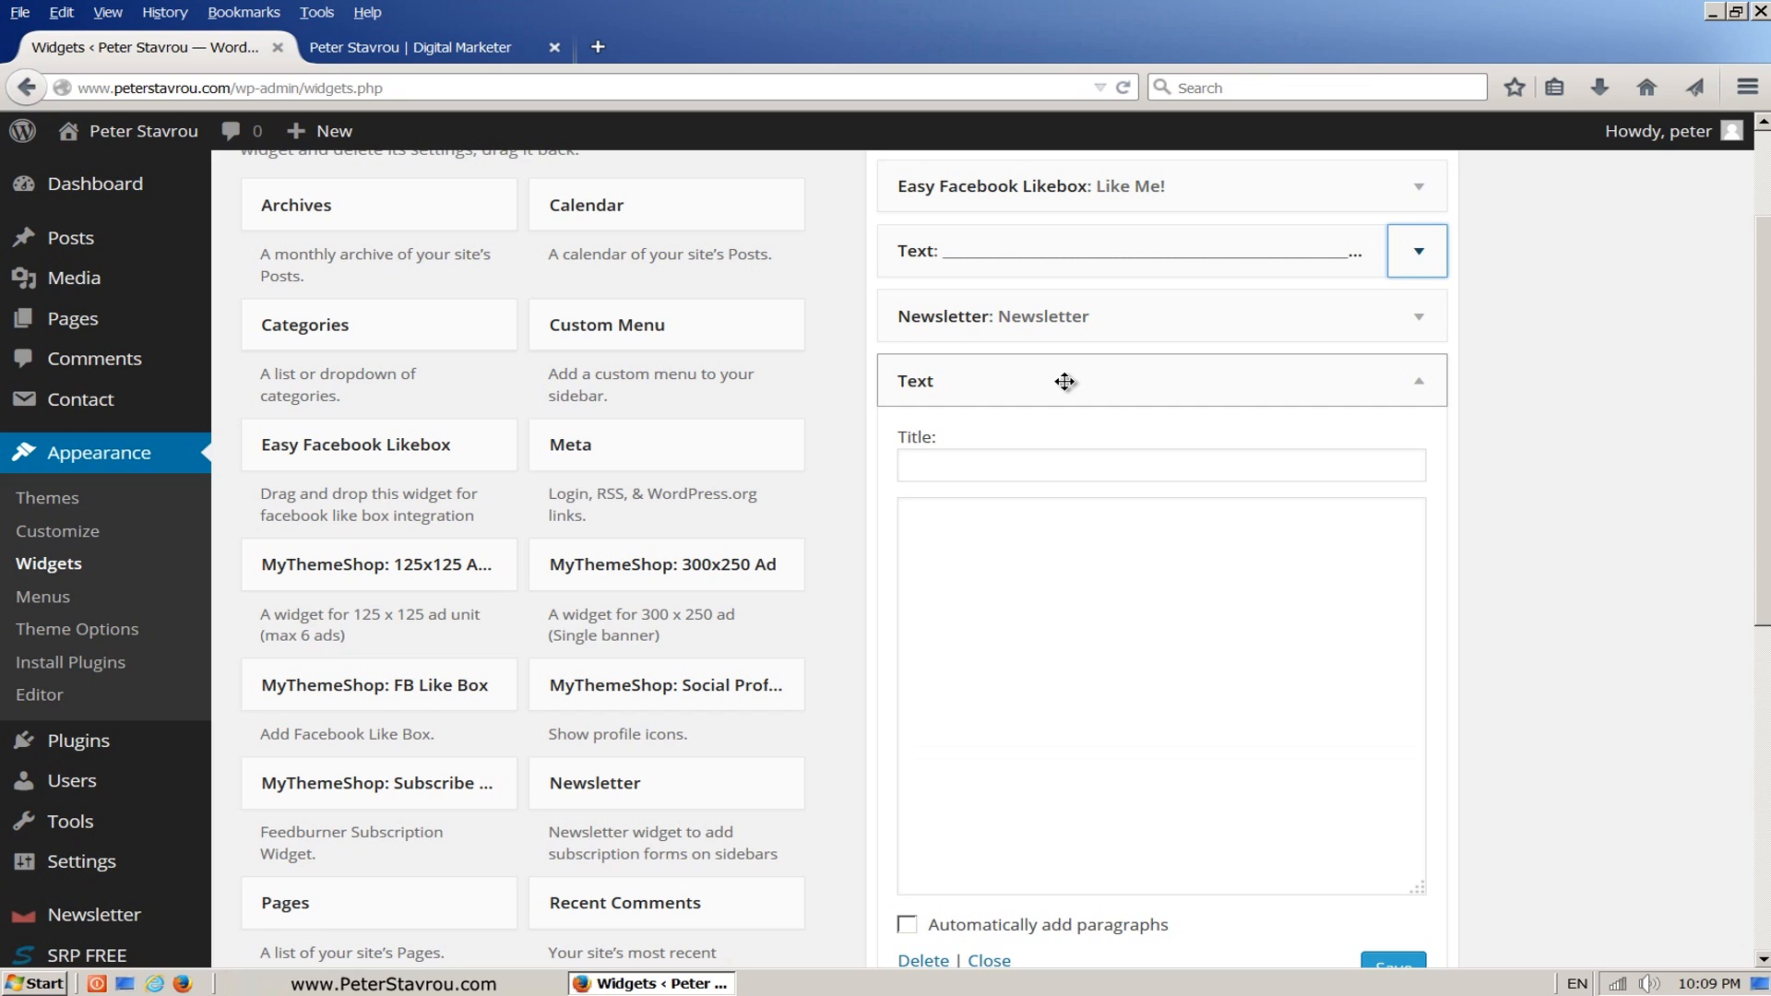
{"action": "left_click", "coordinate": [1419, 251]}
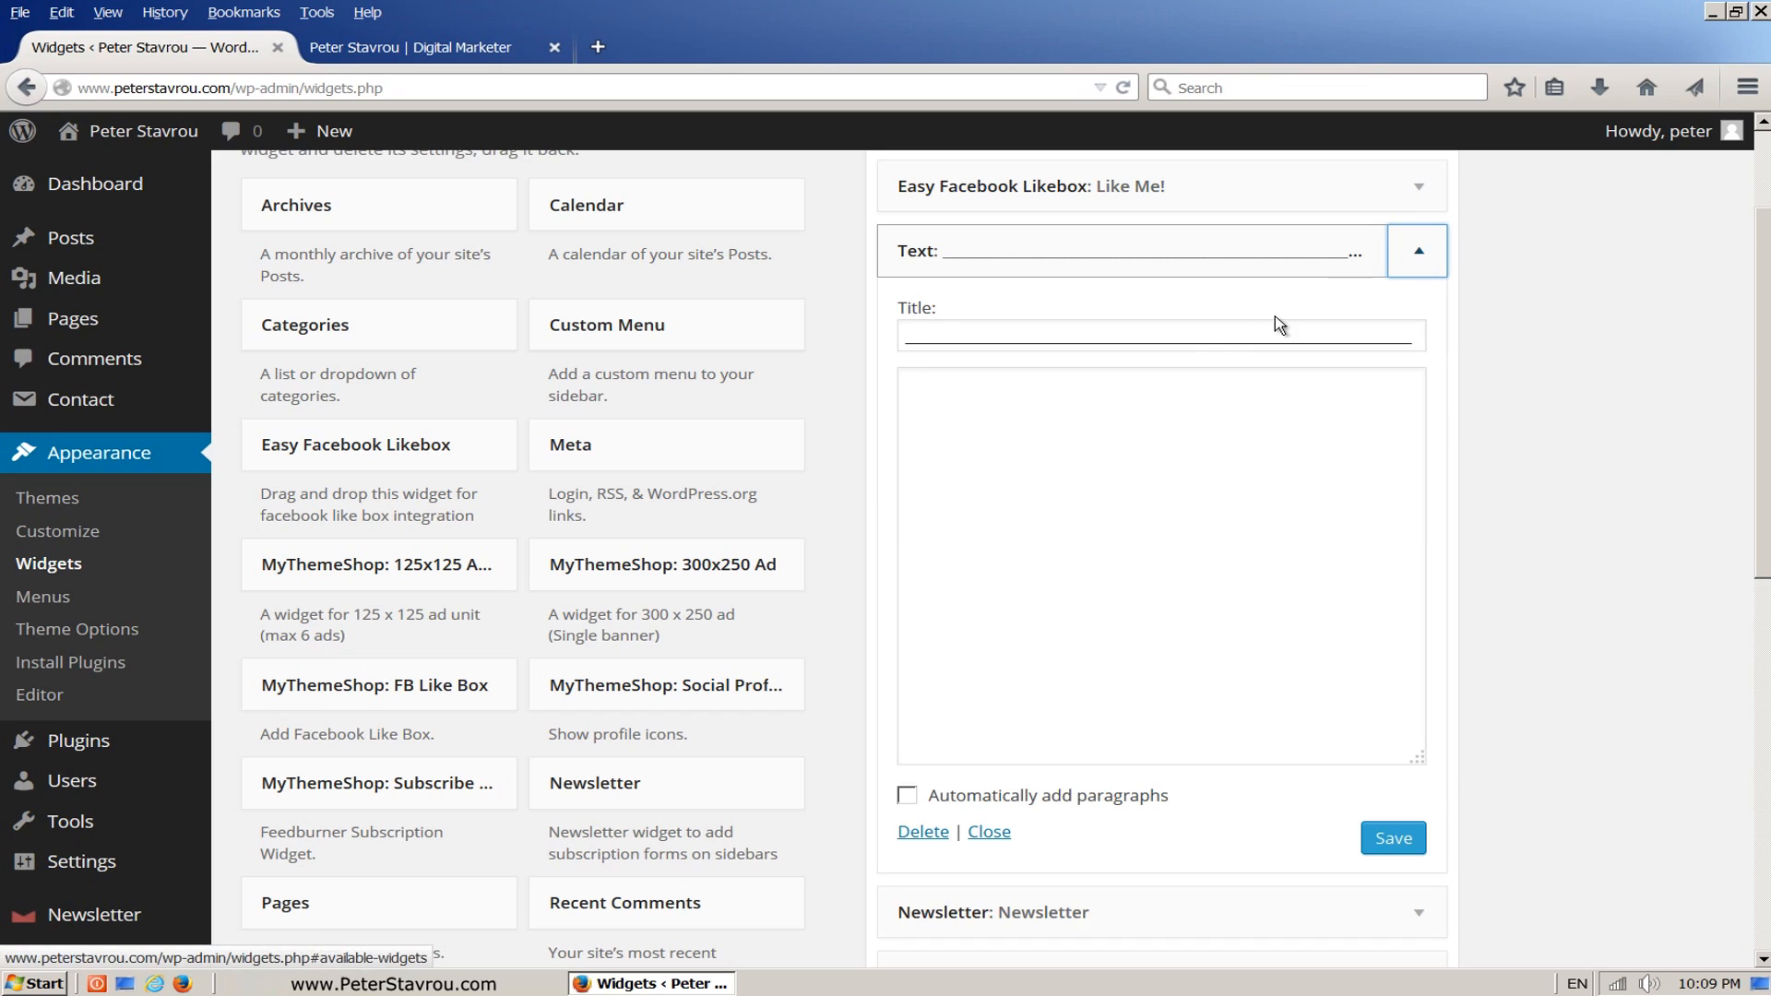
{"action": "double_click", "coordinate": [1152, 345]}
{"action": "right_click", "coordinate": [1141, 340]}
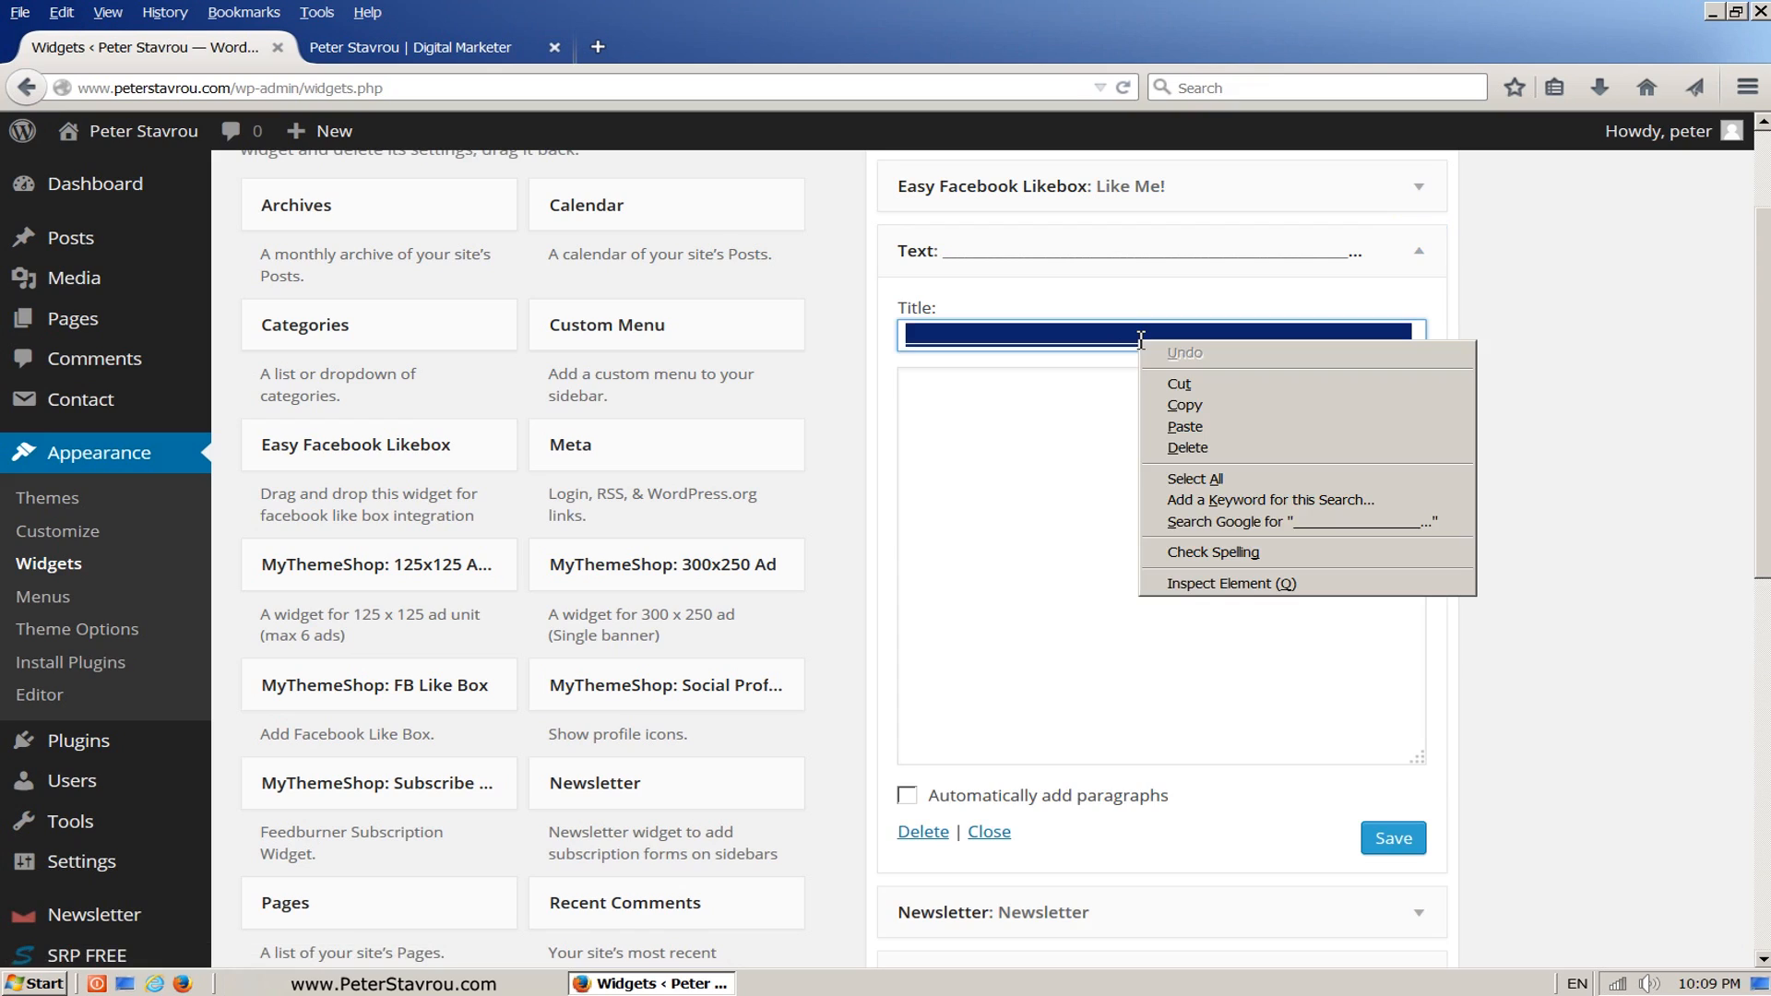
{"action": "left_click", "coordinate": [1190, 411]}
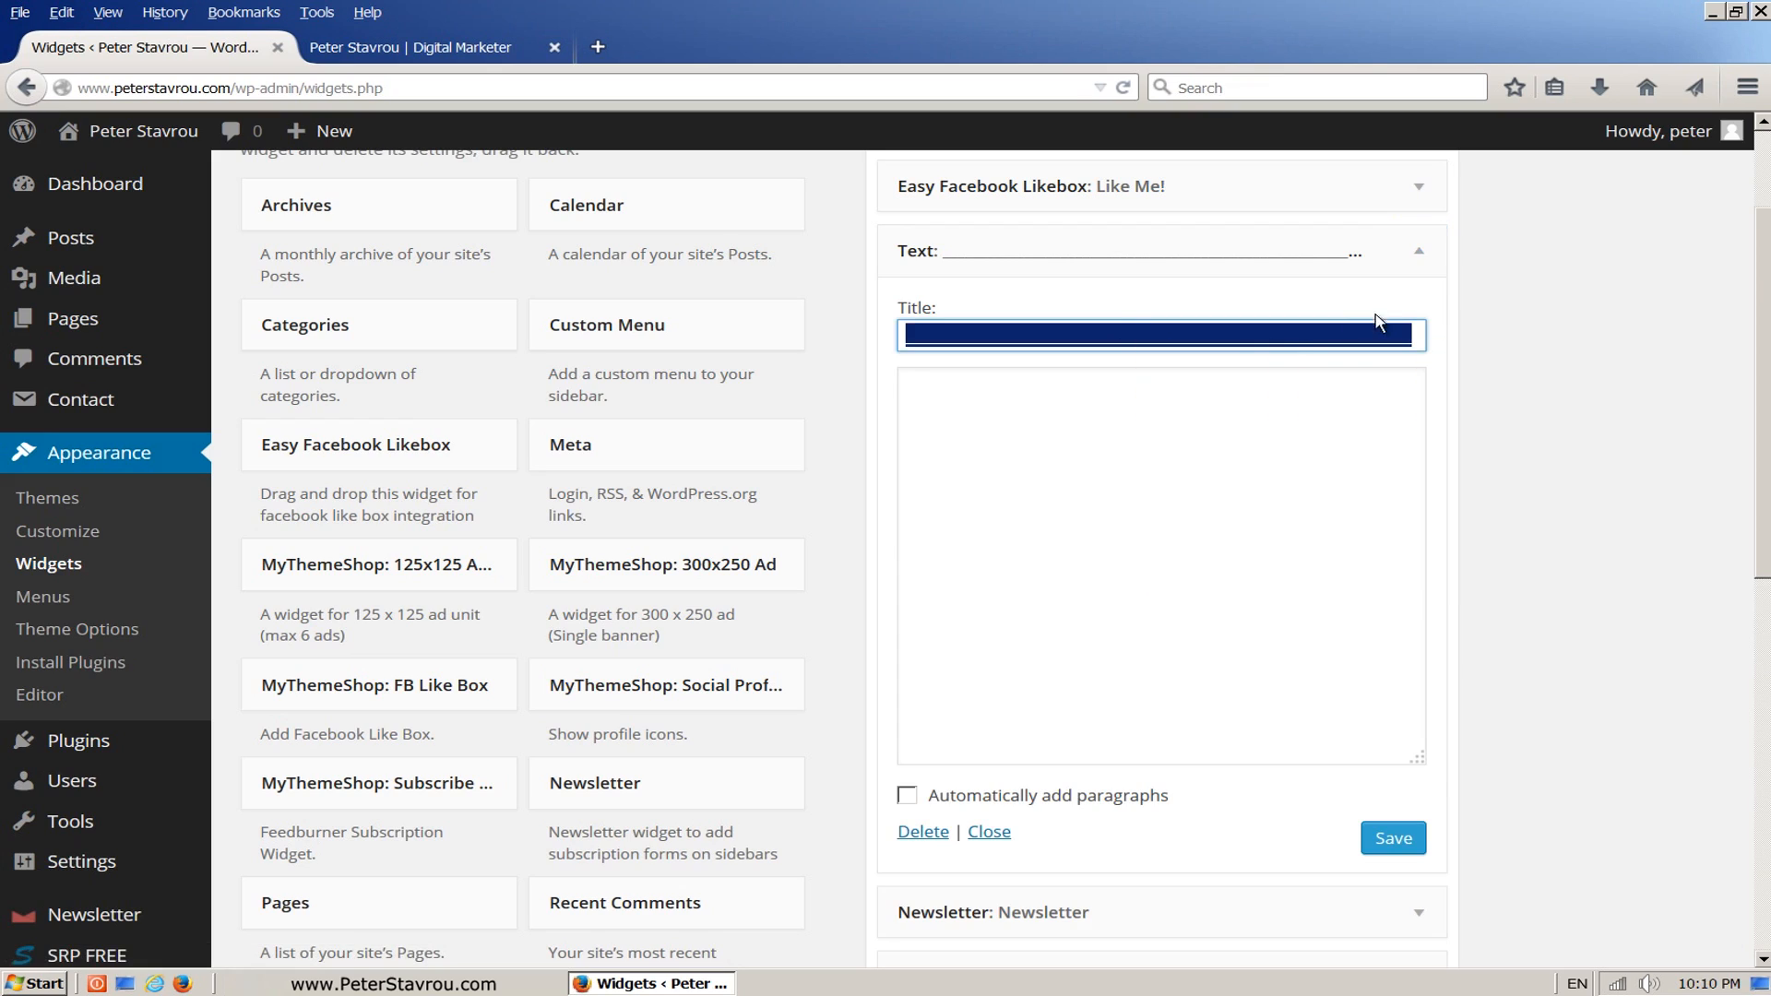
Step: Collapse the first Text widget, paste the copied underscore line as the second Text widget's title, and save it
{"action": "left_click", "coordinate": [1419, 251]}
{"action": "left_click", "coordinate": [1006, 461]}
{"action": "right_click", "coordinate": [1006, 461]}
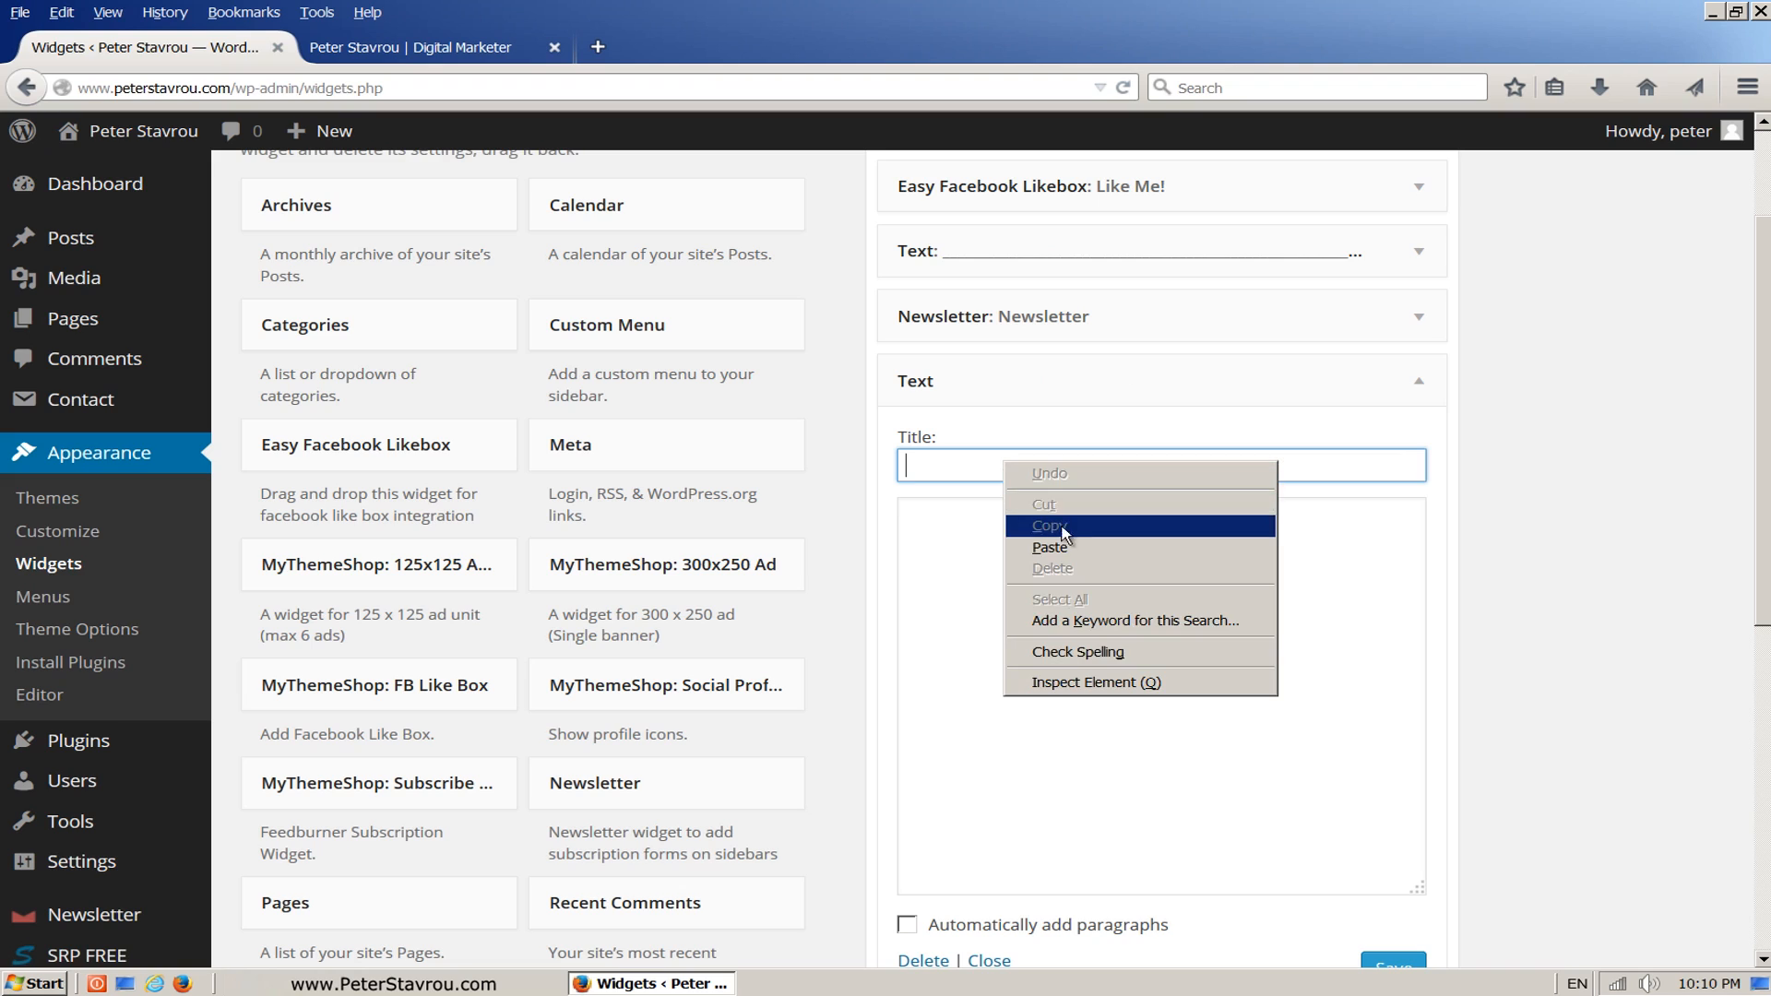
{"action": "left_click", "coordinate": [1102, 551]}
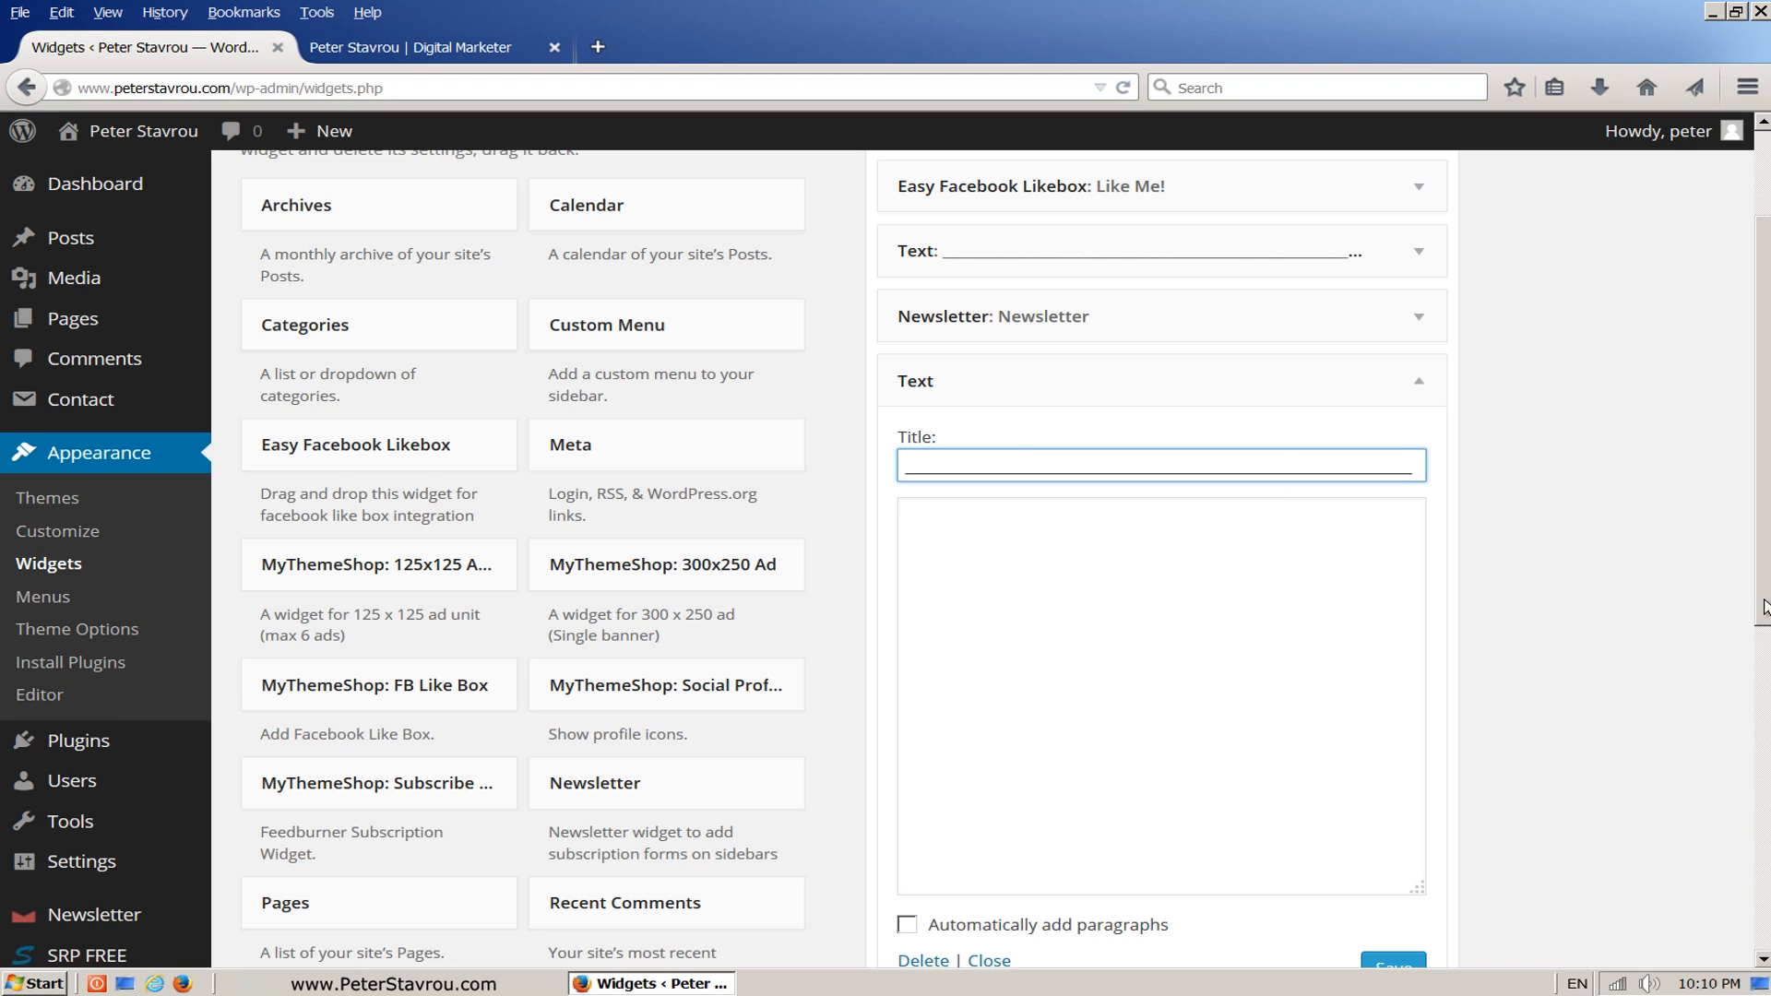
{"action": "scroll", "coordinate": [1609, 798], "scroll_direction": "down", "scroll_amount": 3}
{"action": "left_click", "coordinate": [1421, 848]}
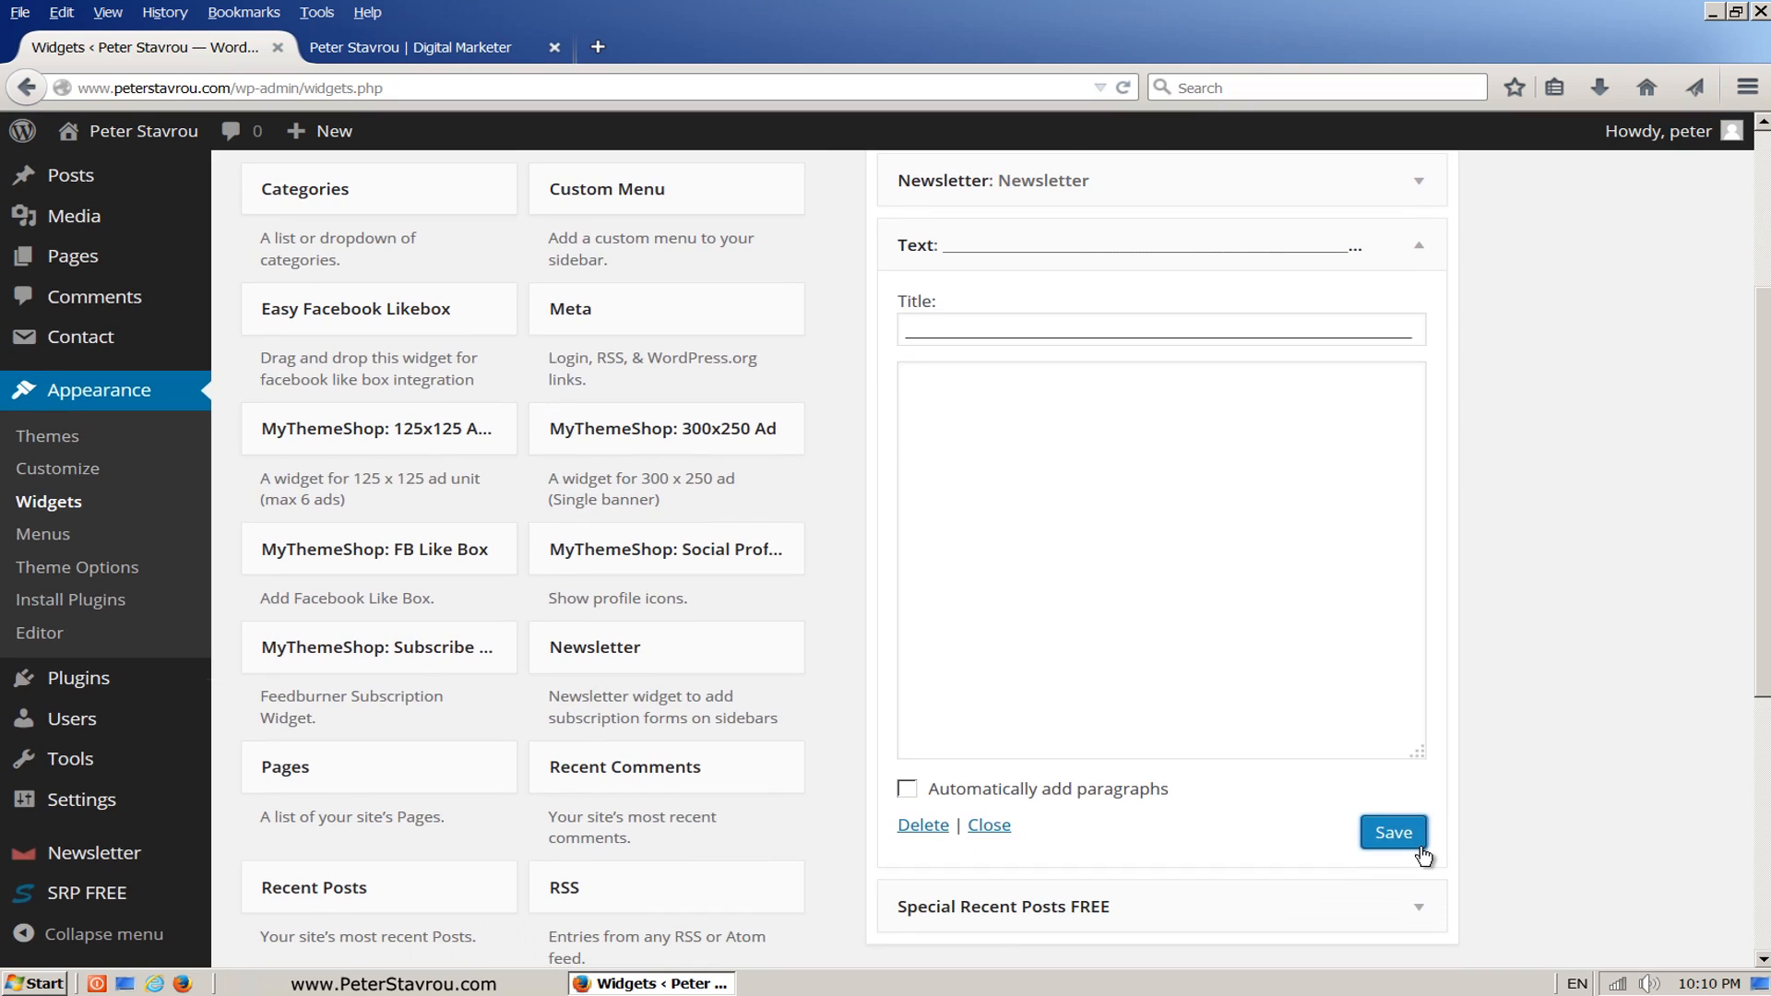
Step: Reload the homepage and review the whole page, checking the divider lines around the newsletter form in the sidebar
{"action": "left_click", "coordinate": [506, 62]}
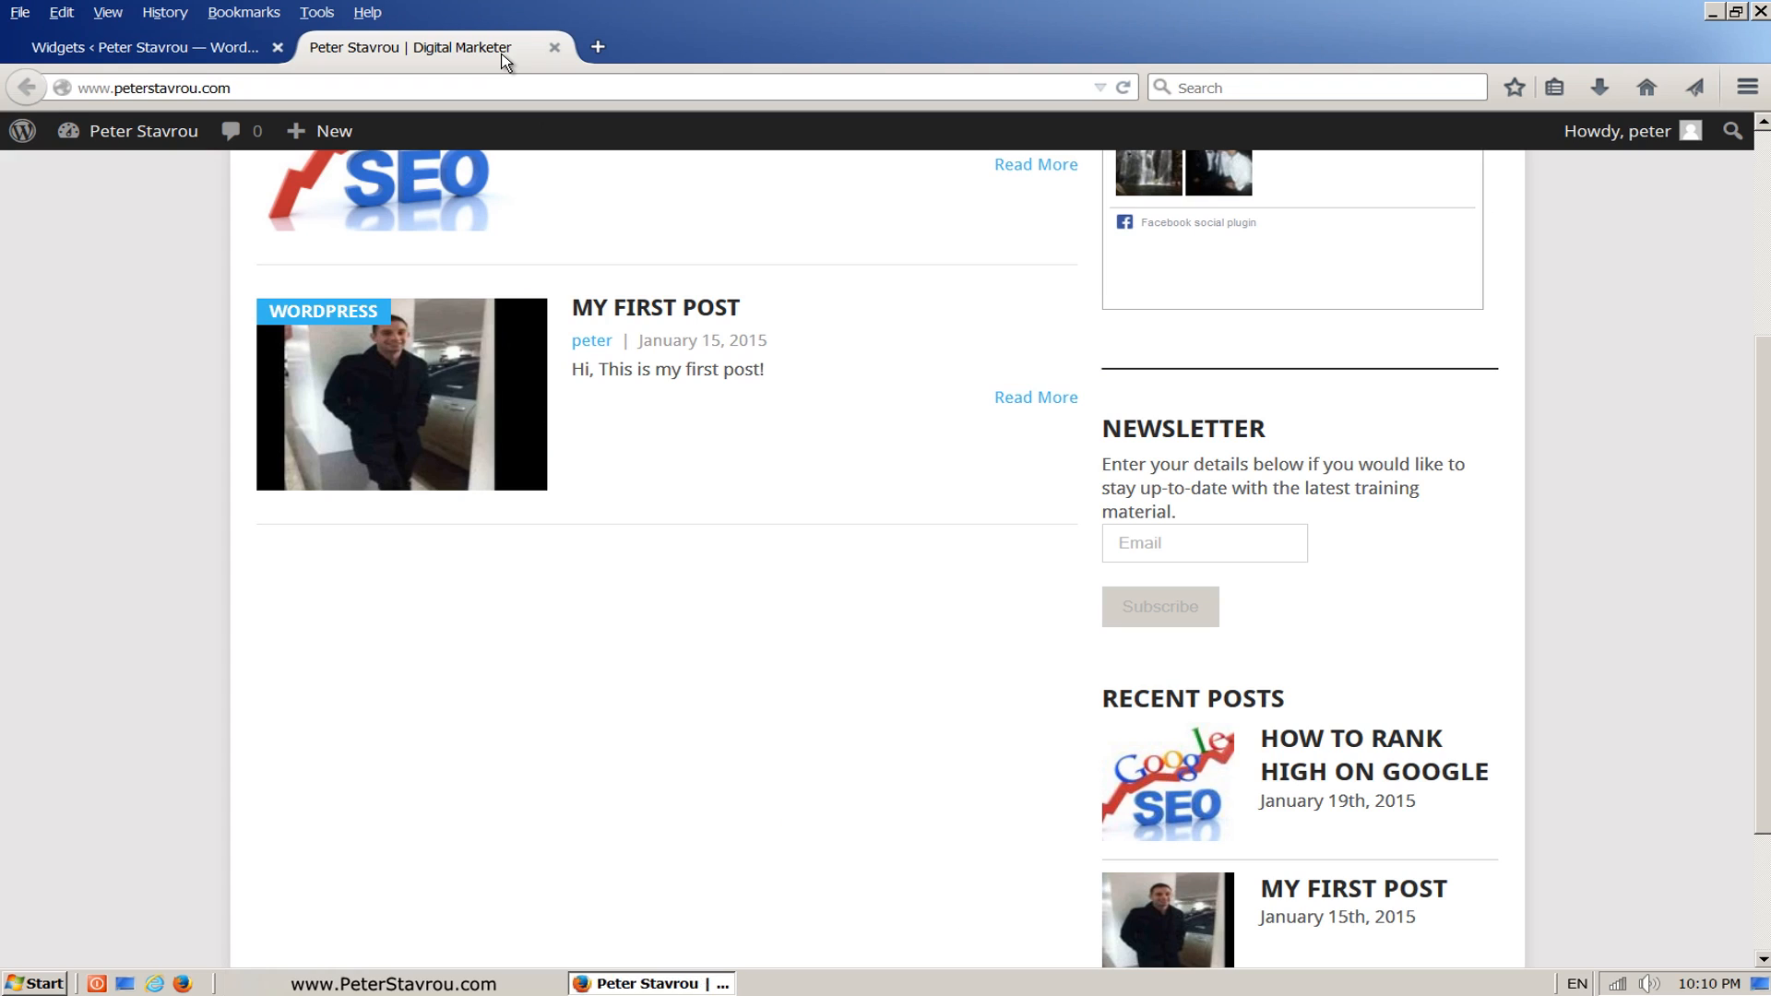
{"action": "left_click", "coordinate": [1123, 88]}
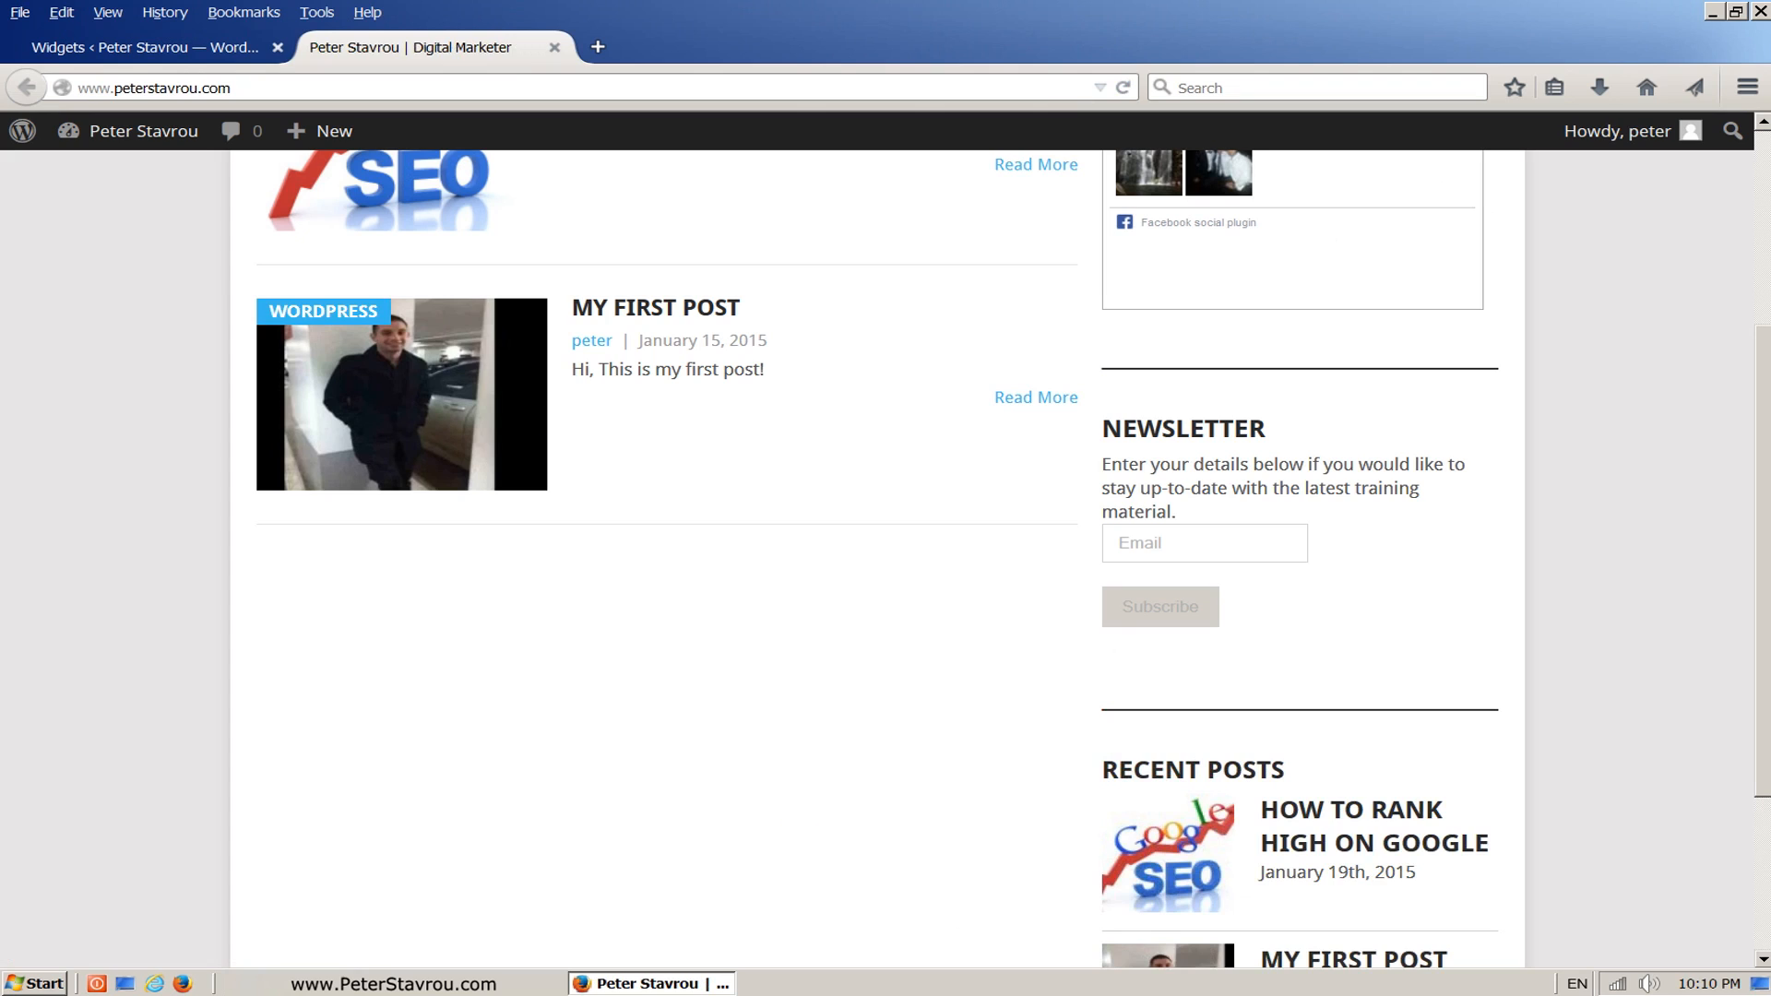
{"action": "scroll", "coordinate": [1764, 253], "scroll_direction": "up", "scroll_amount": 5}
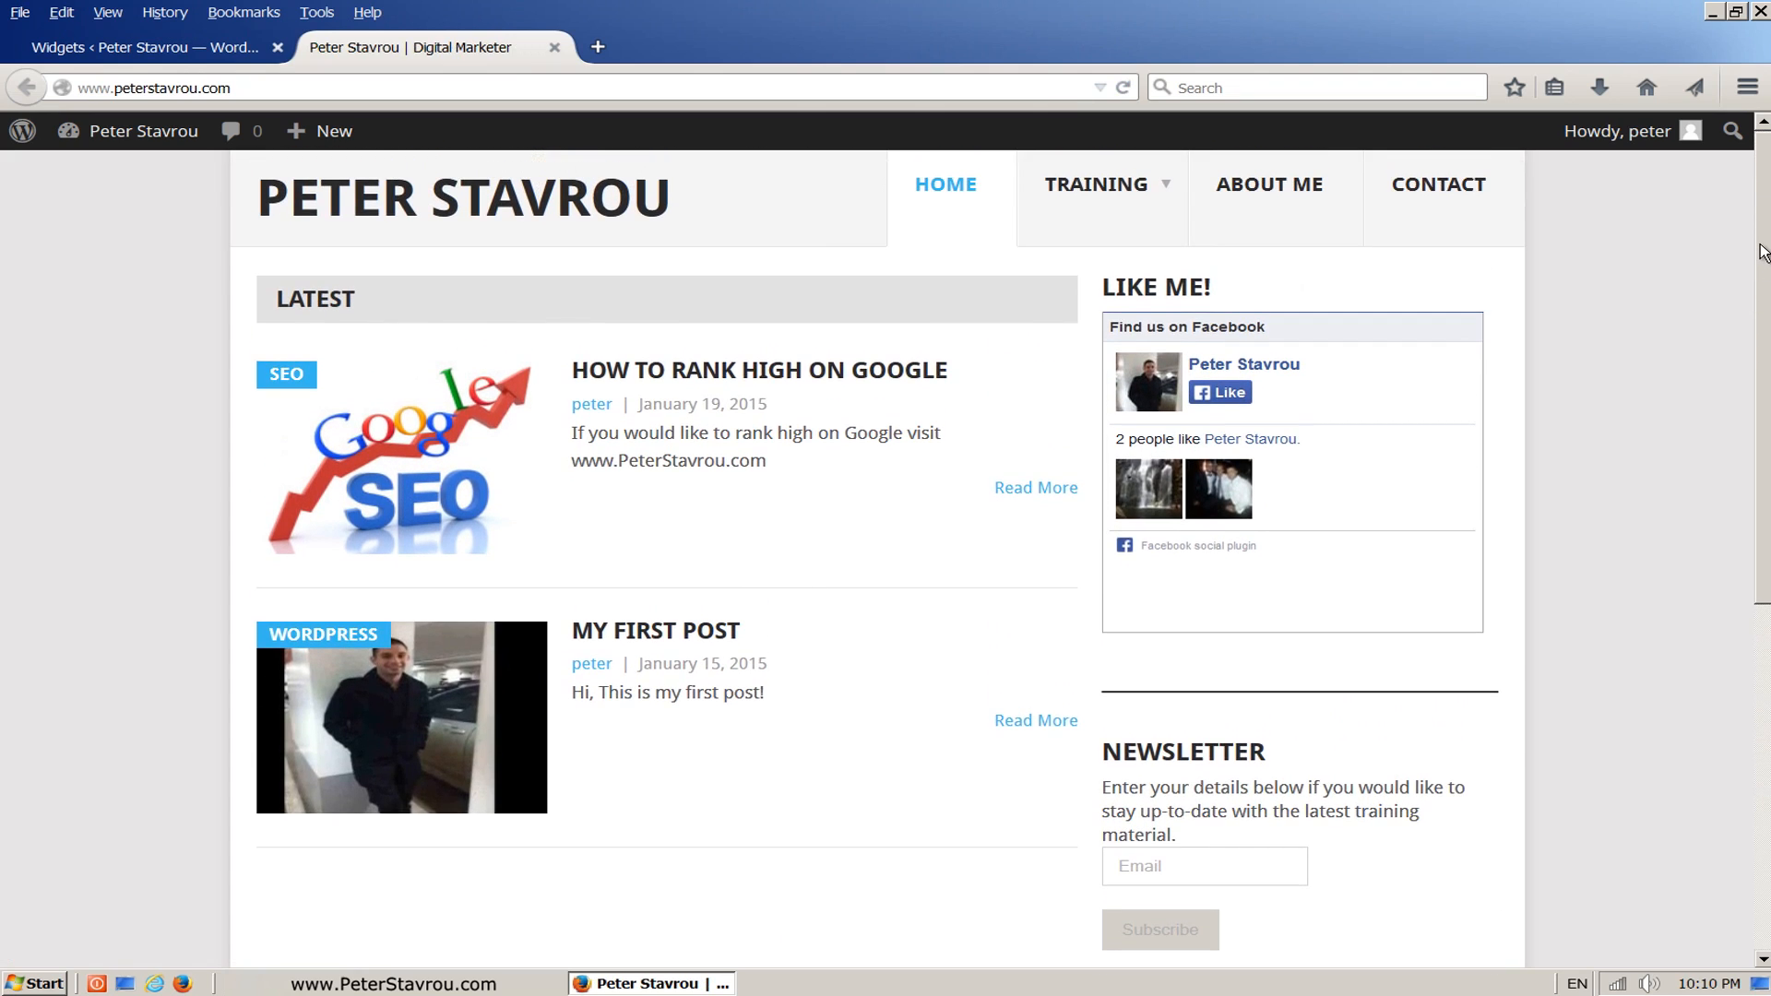
{"action": "scroll", "coordinate": [1764, 304], "scroll_direction": "down", "scroll_amount": 5}
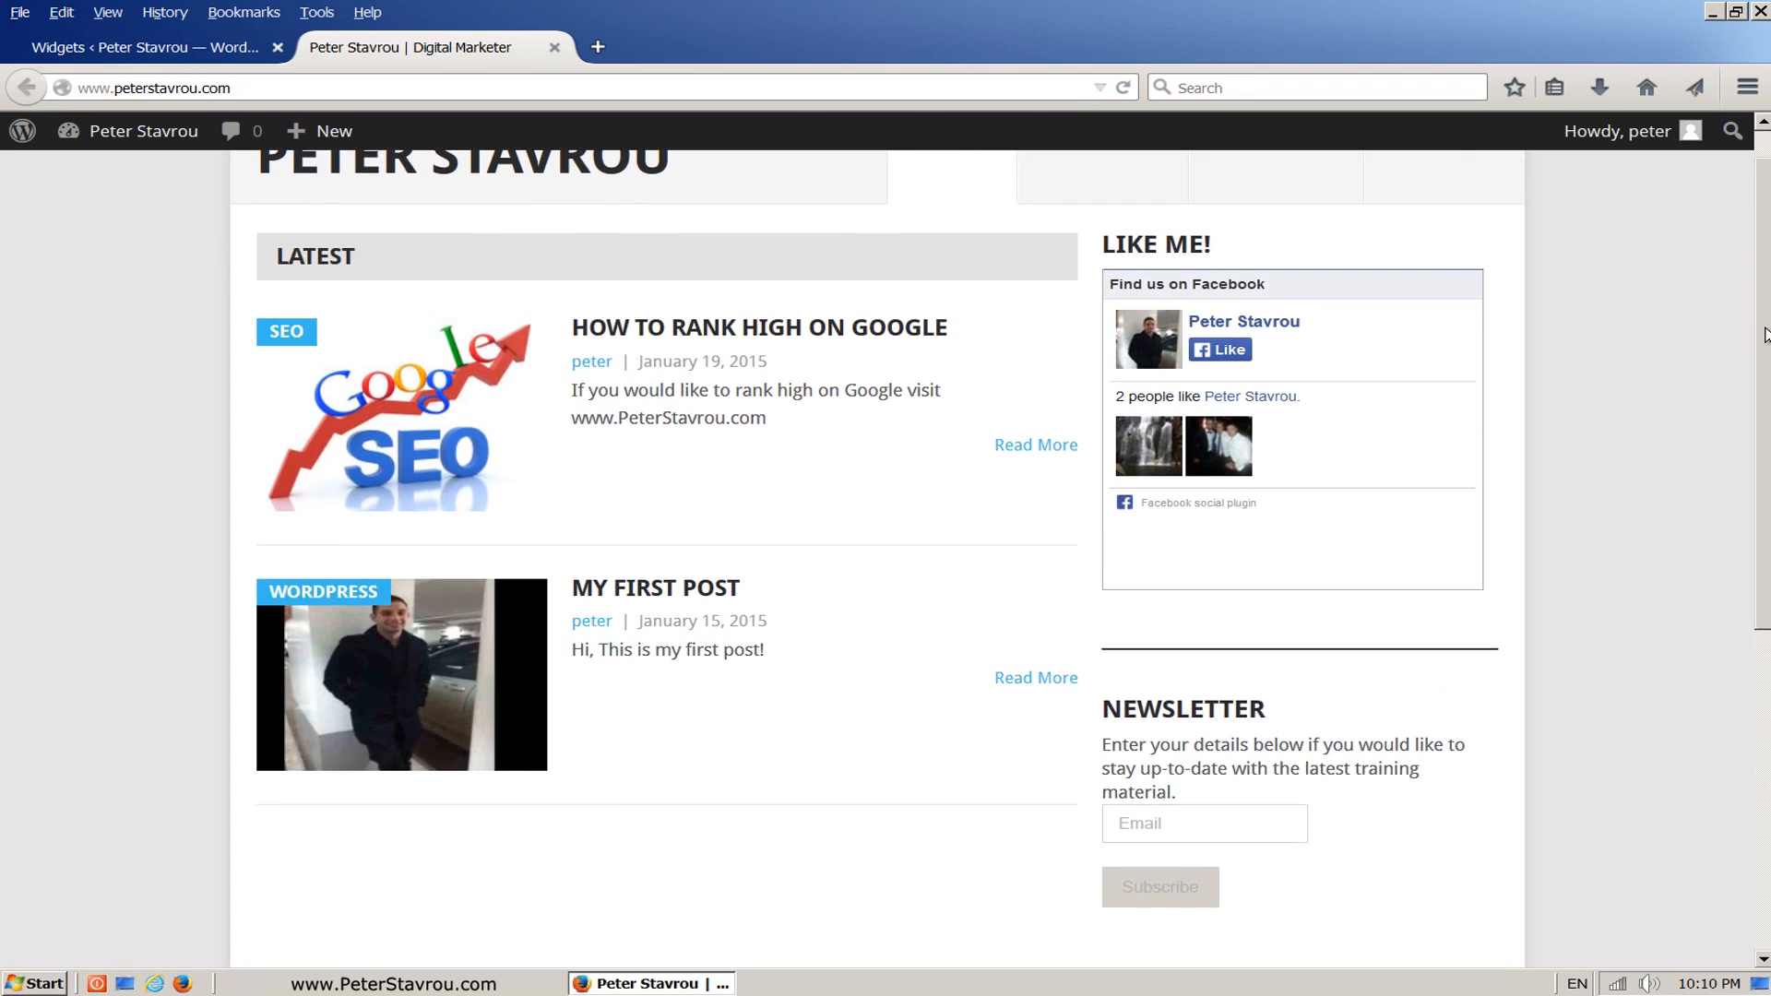
{"action": "scroll", "coordinate": [1000, 543], "scroll_direction": "down", "scroll_amount": 8}
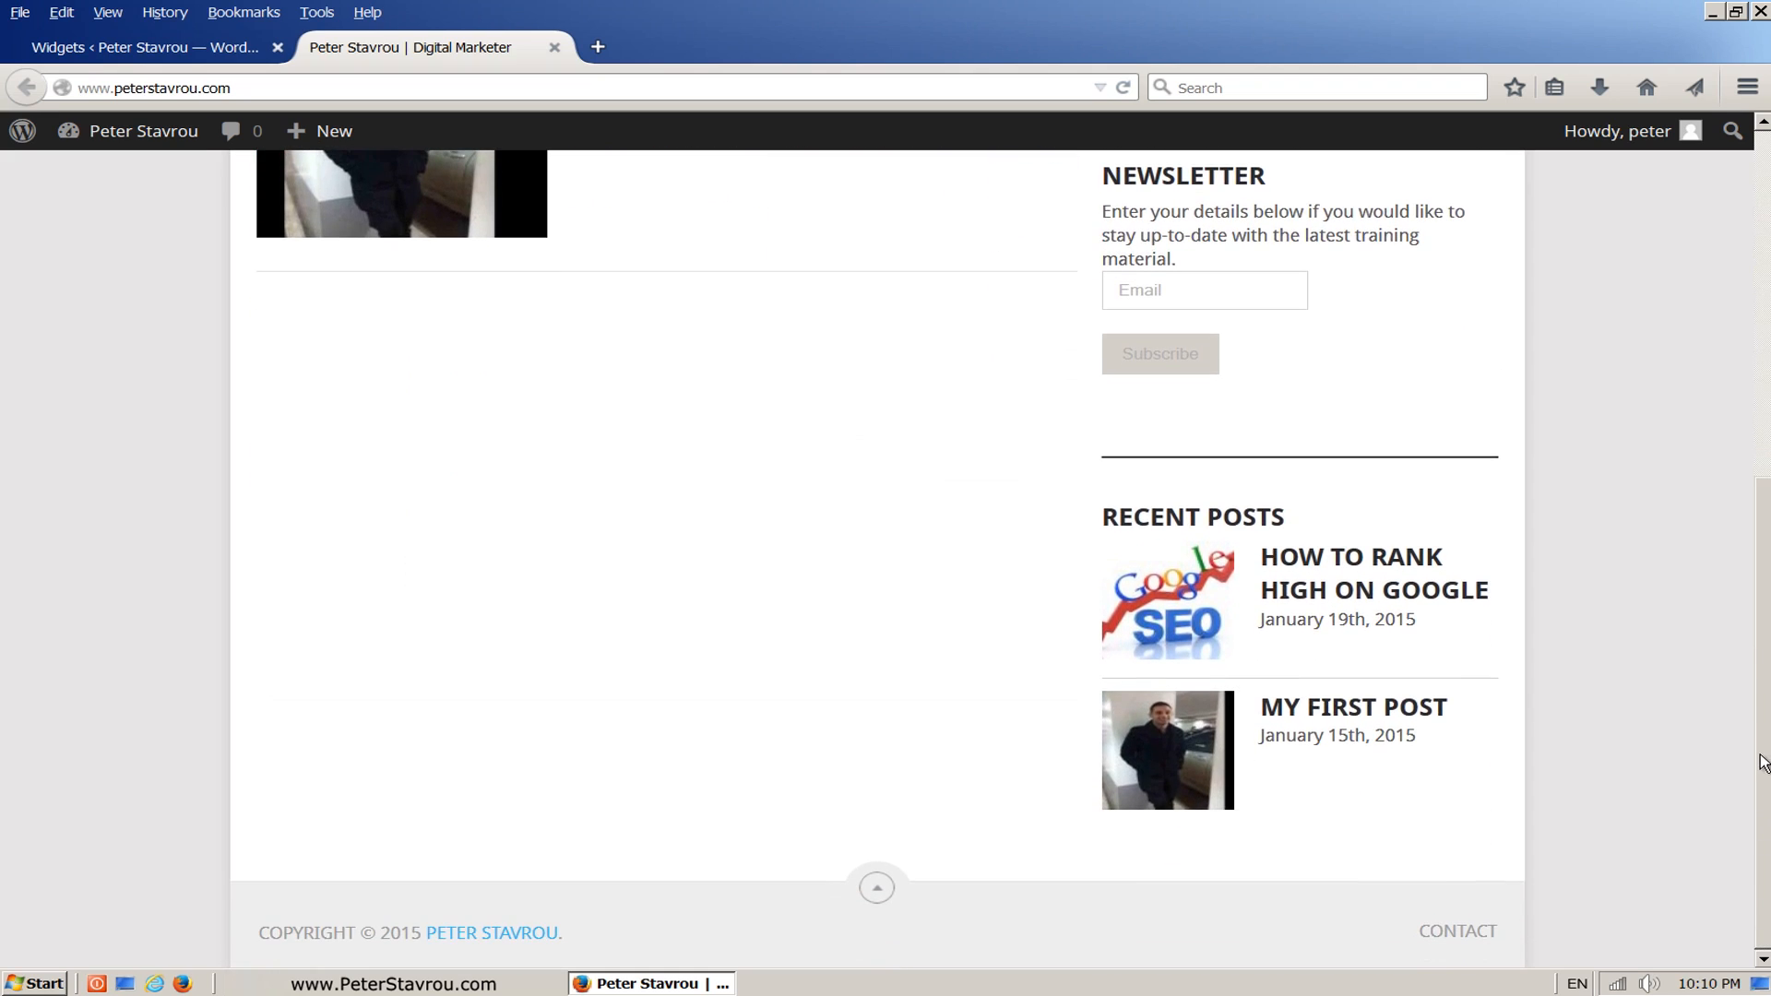
{"action": "scroll", "coordinate": [1762, 664], "scroll_direction": "up", "scroll_amount": 3}
{"action": "left_click_drag", "start_coordinate": [1750, 554], "coordinate": [1710, 263]}
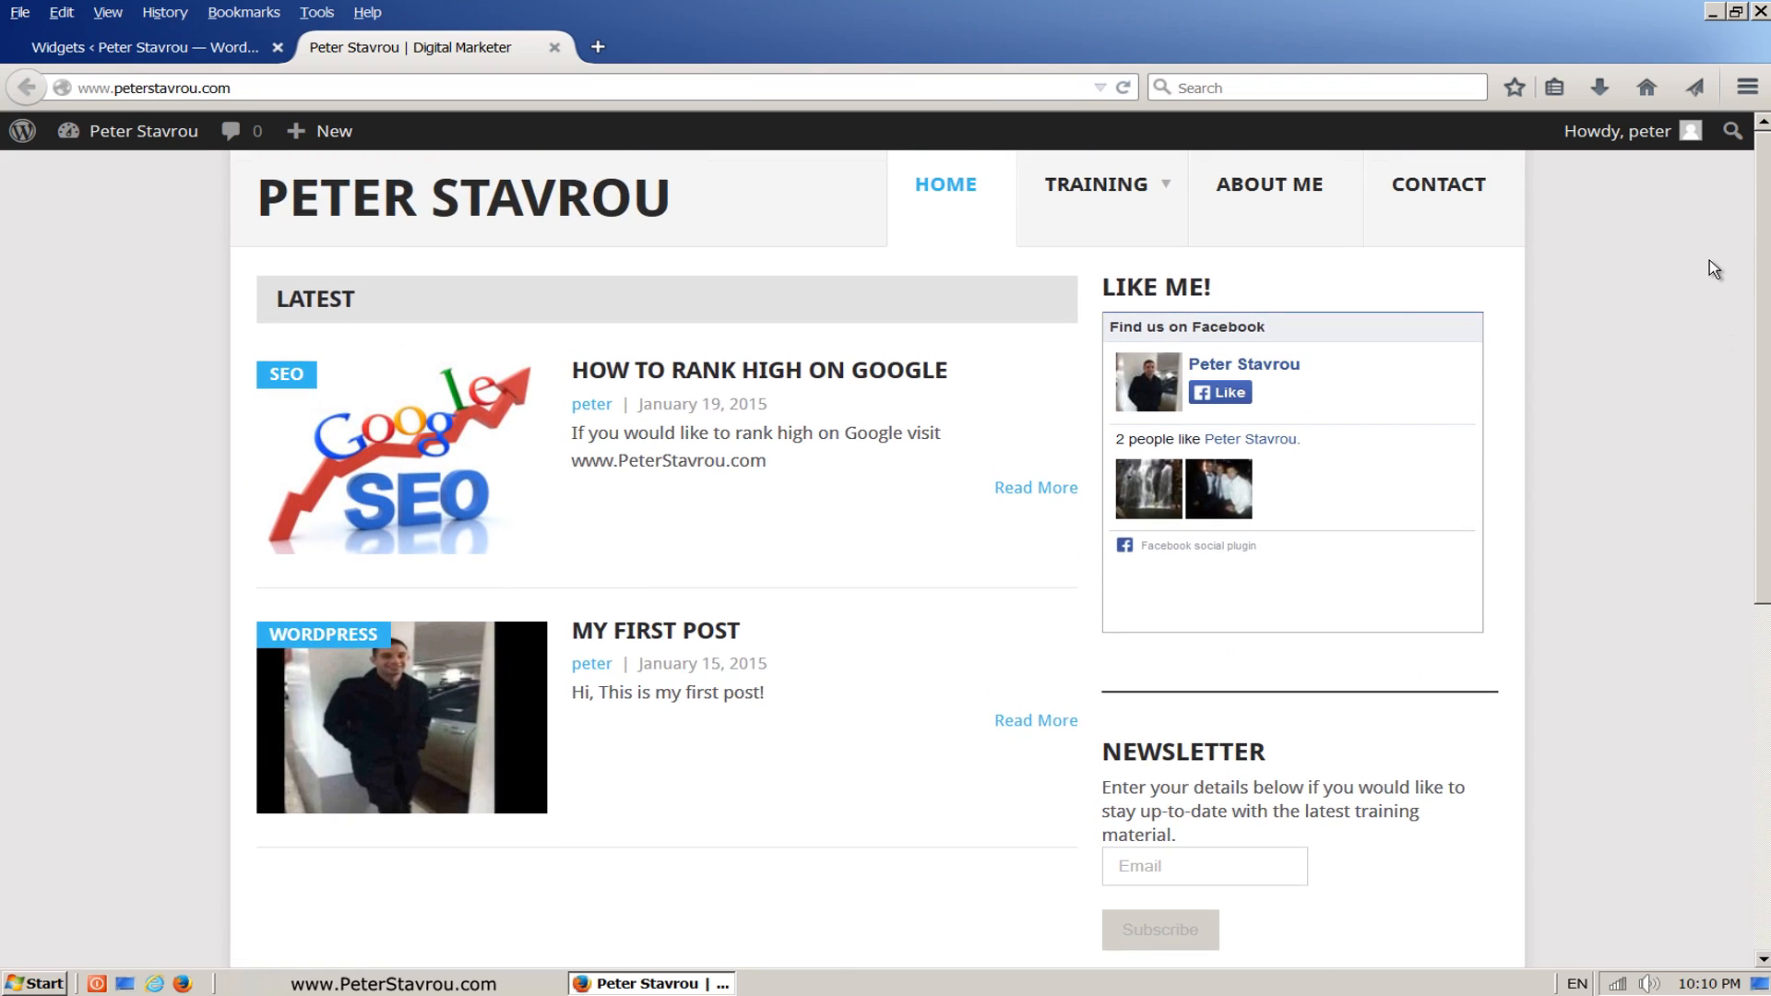